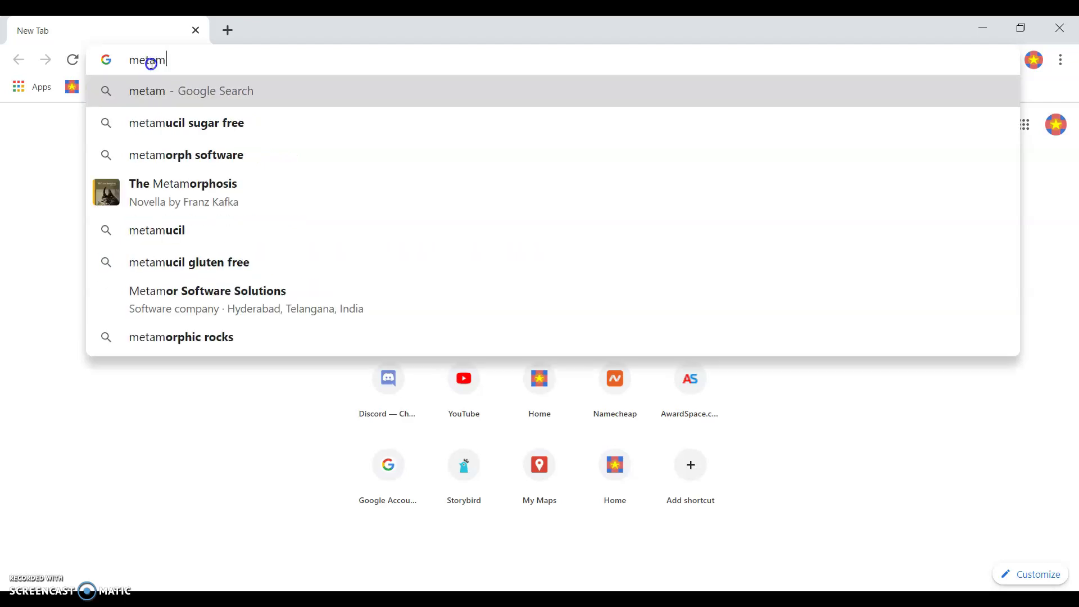
# Load metamask.io and follow Download to the MetaMask for Chrome listing in the Web Store
pyautogui.press('Return')
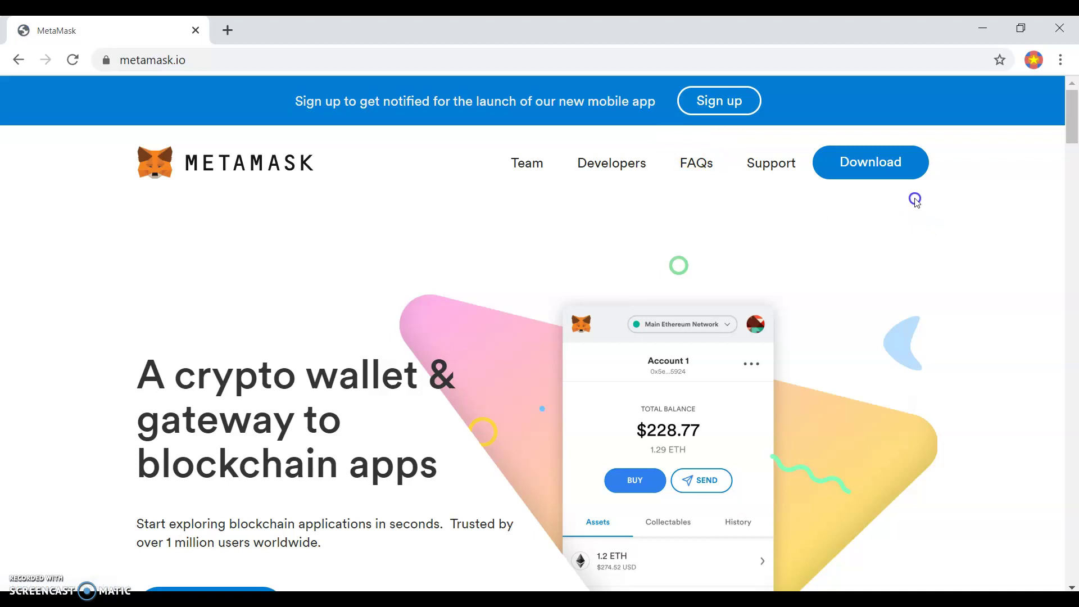
pyautogui.click(898, 177)
pyautogui.scroll(-5, 739, 248)
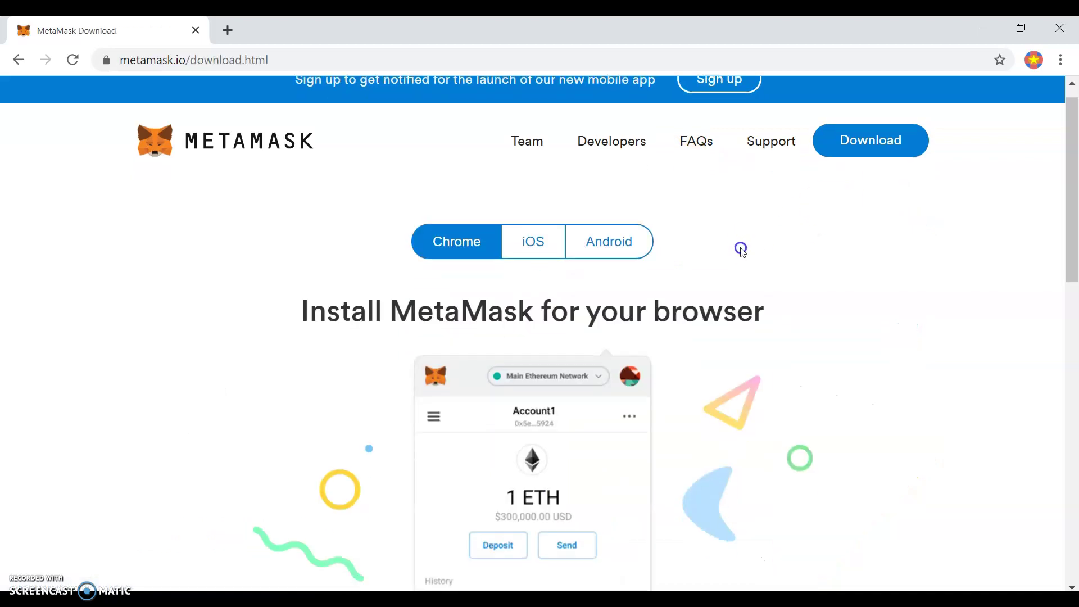
pyautogui.click(577, 472)
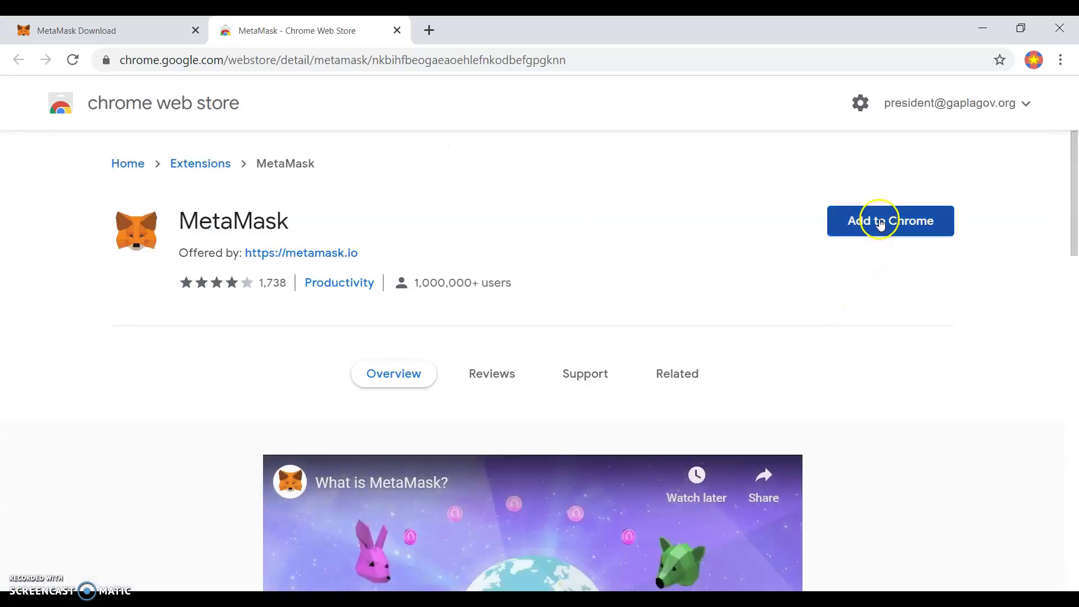
# Add MetaMask to Chrome and confirm with Add extension
pyautogui.click(880, 223)
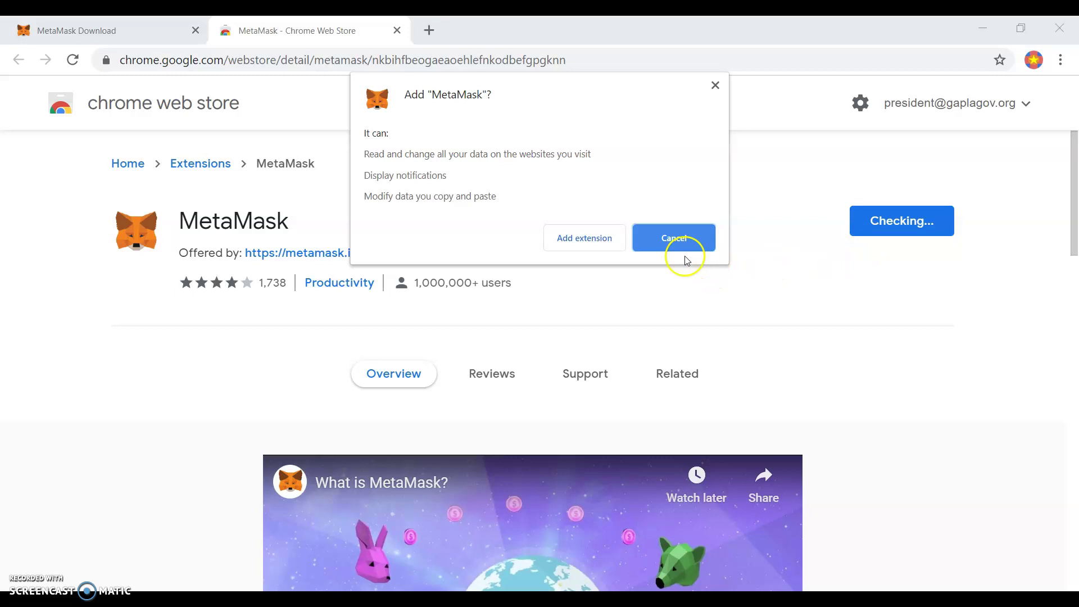
pyautogui.click(598, 240)
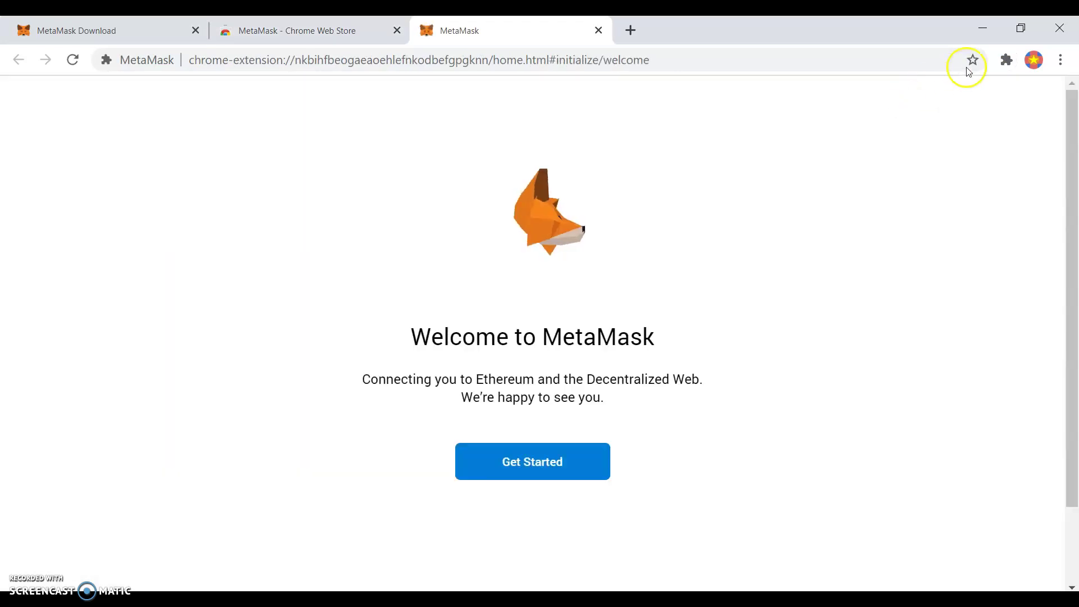
# Pin MetaMask to the Chrome toolbar from the Extensions menu
pyautogui.click(1007, 60)
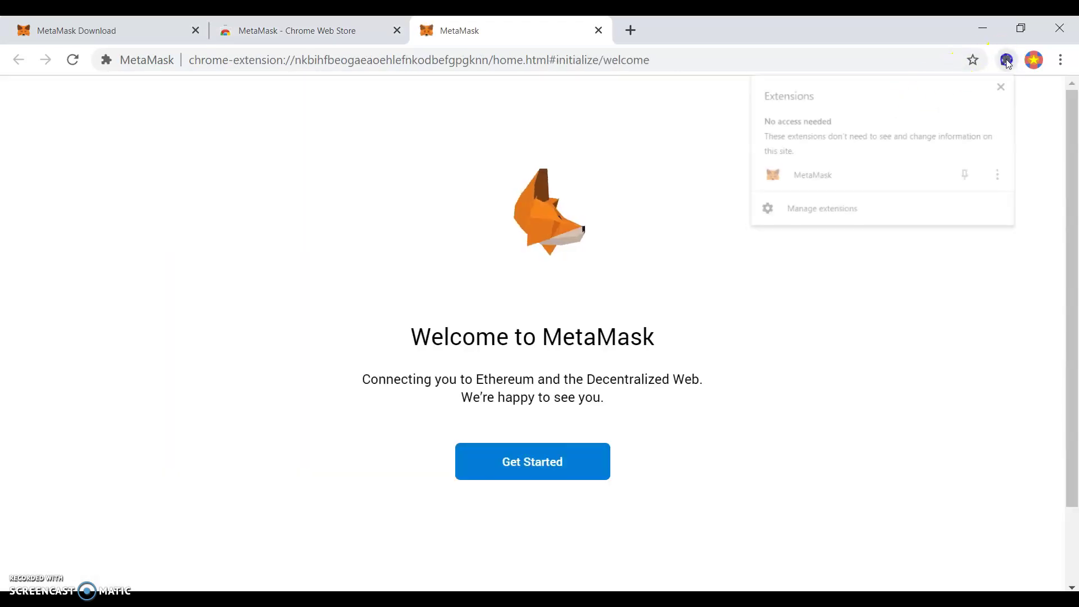
pyautogui.click(969, 177)
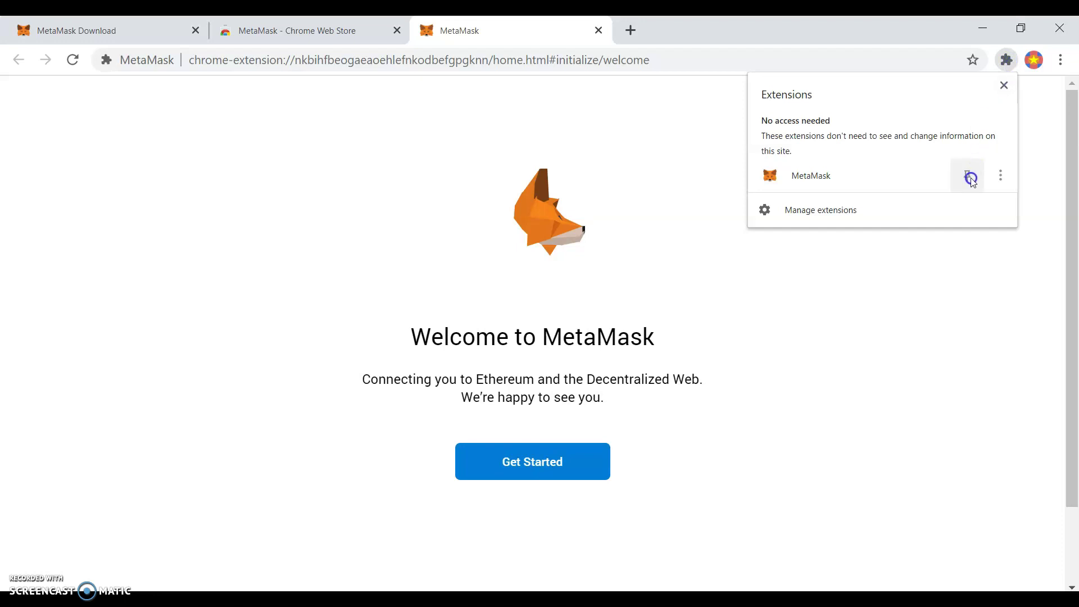
pyautogui.click(858, 359)
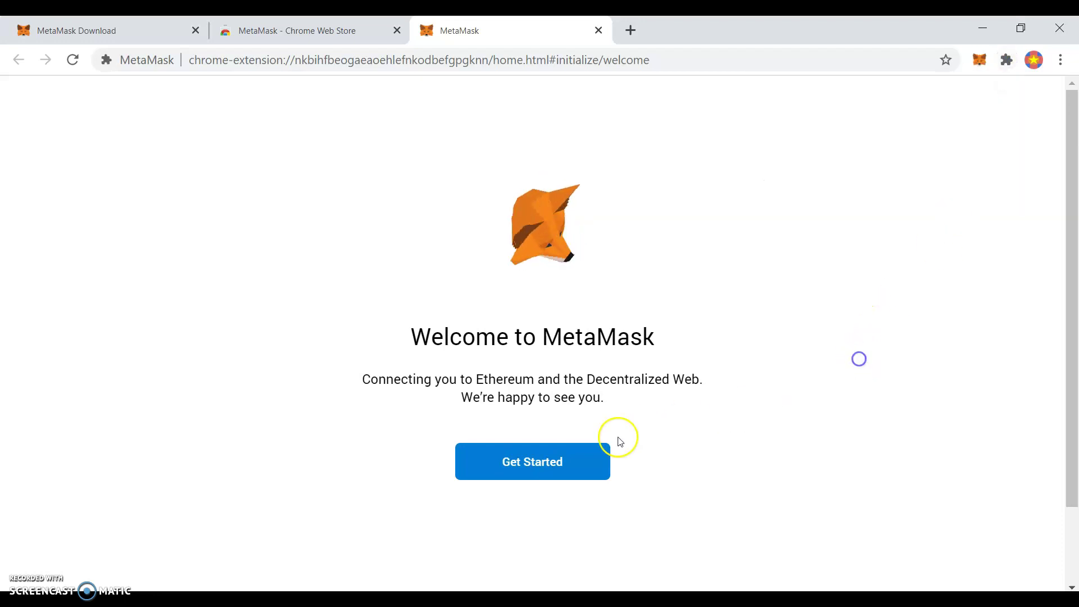
# Start MetaMask setup with Create a Wallet and decline usage-data sharing with No Thanks
pyautogui.click(515, 452)
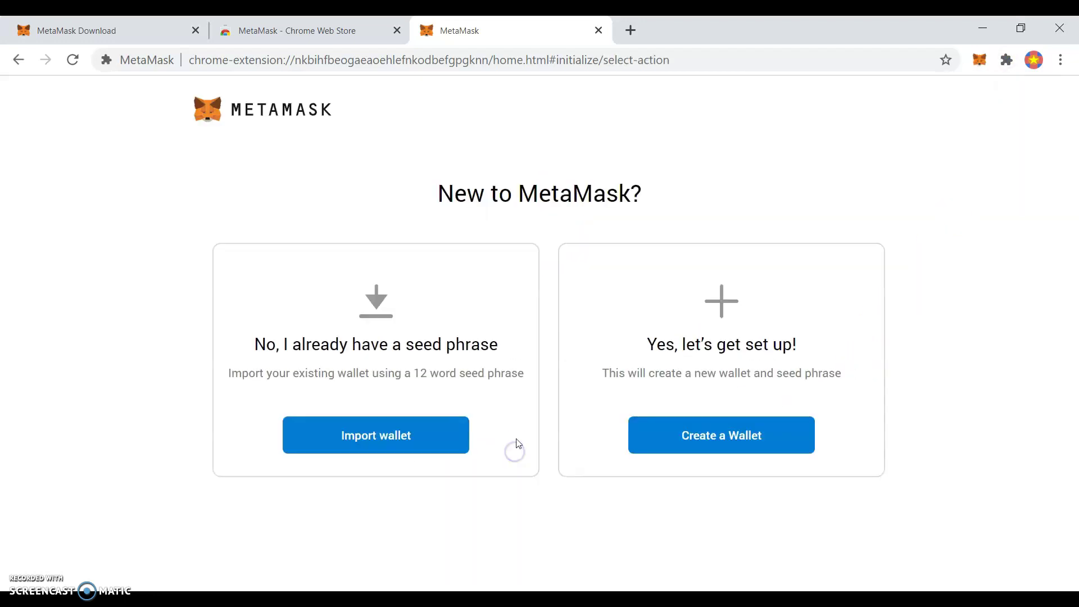
pyautogui.click(735, 443)
pyautogui.scroll(-2, 669, 419)
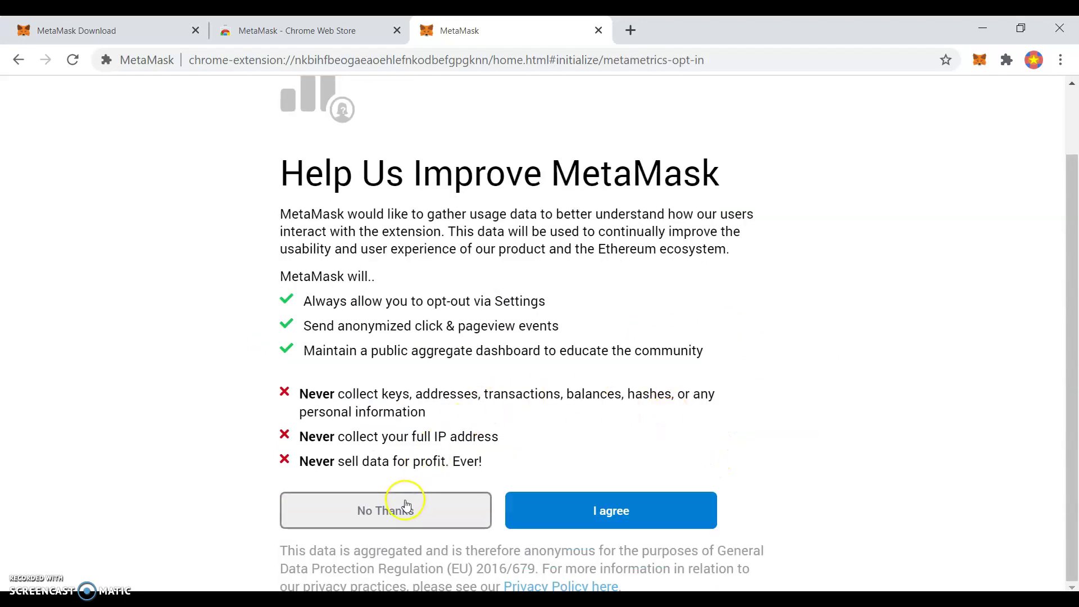
pyautogui.moveTo(271, 159); pyautogui.dragTo(745, 168)
pyautogui.click(743, 170)
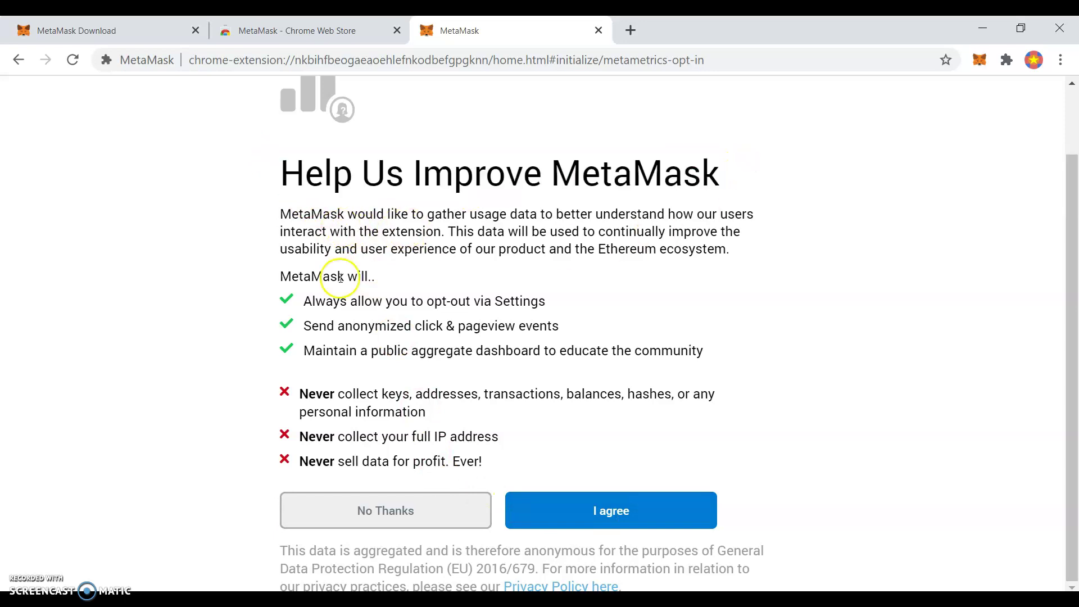
pyautogui.scroll(2, 392, 369)
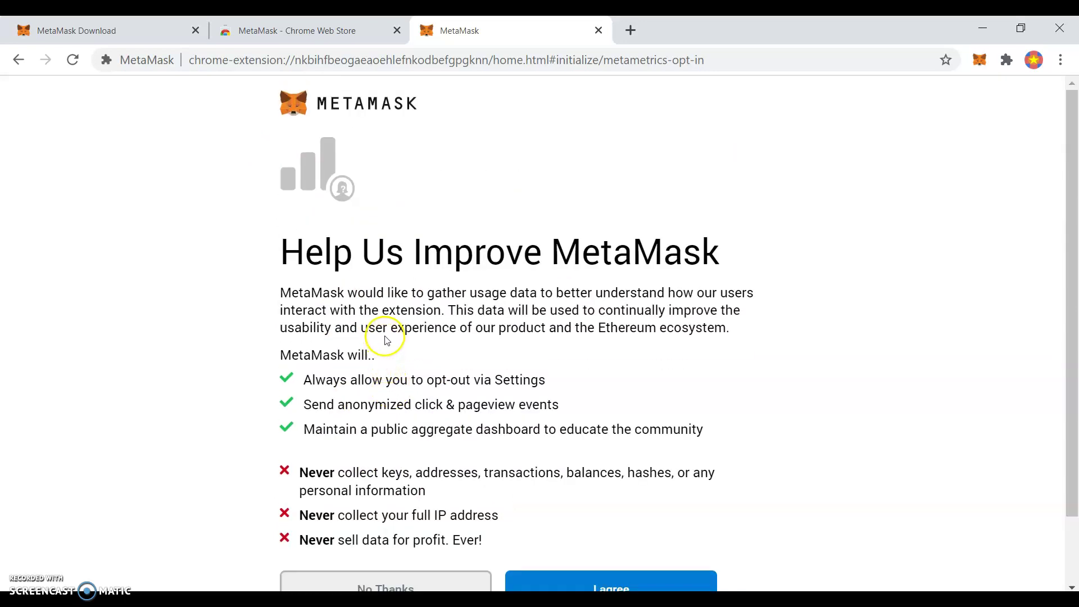
pyautogui.scroll(-2, 387, 339)
pyautogui.click(446, 500)
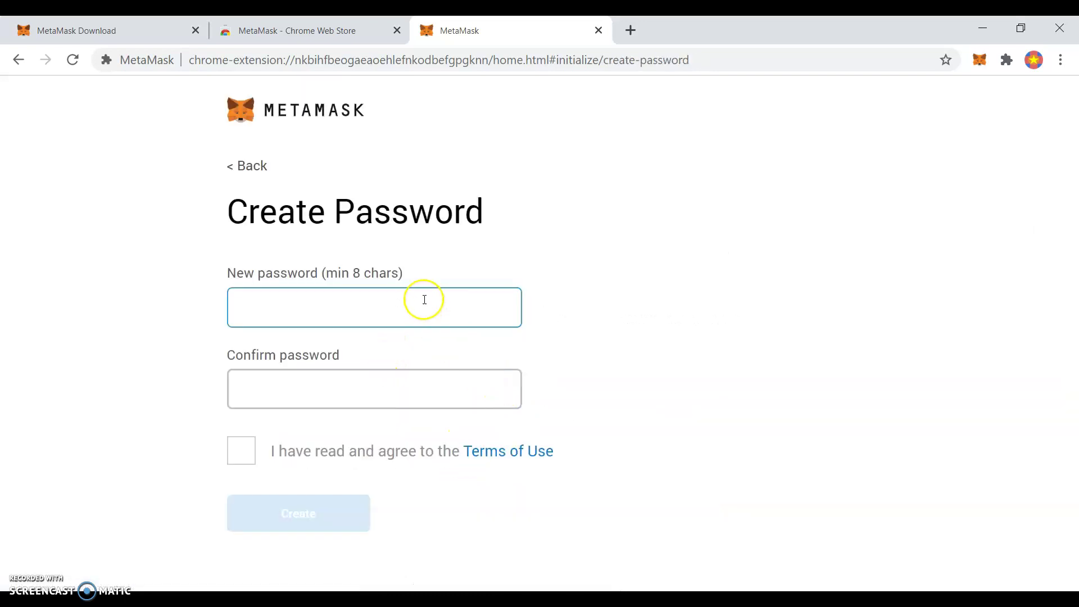
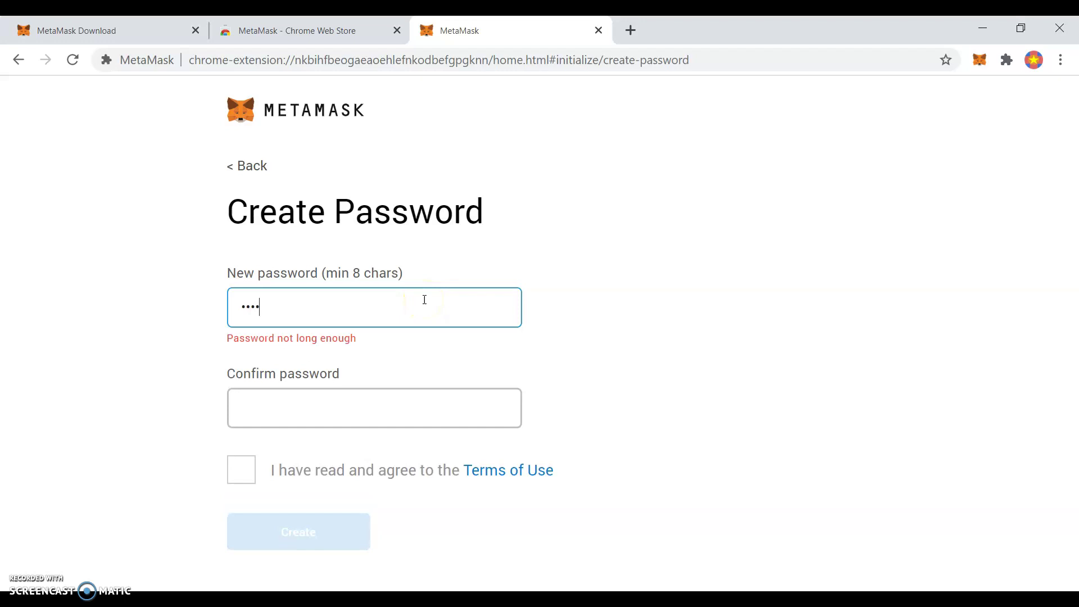
# Set and confirm the wallet password, accept the Terms of Use, and create the wallet
pyautogui.press('Tab')
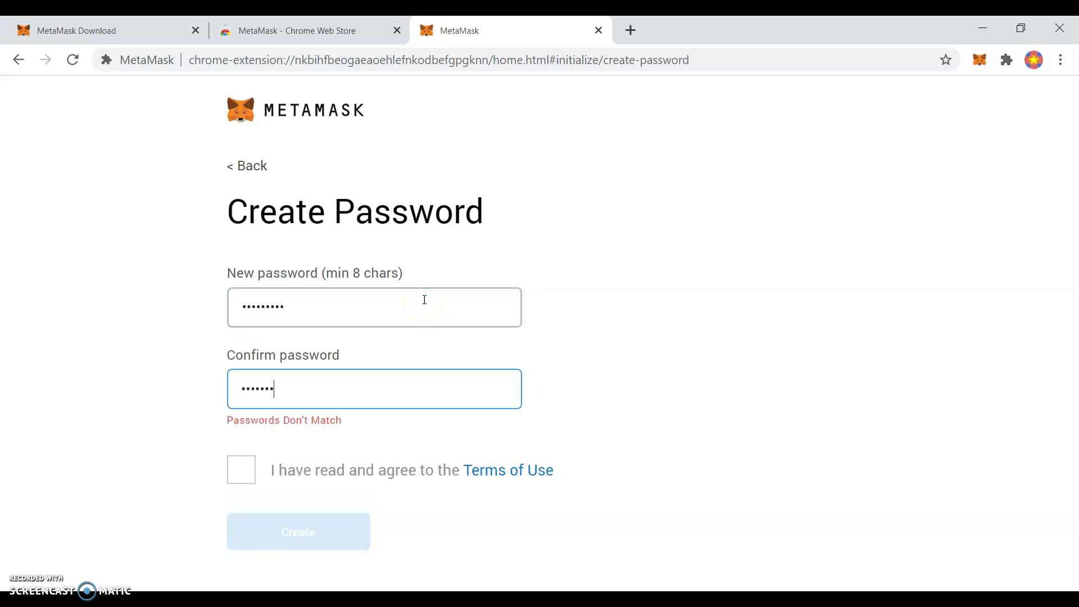
pyautogui.click(241, 451)
pyautogui.click(283, 525)
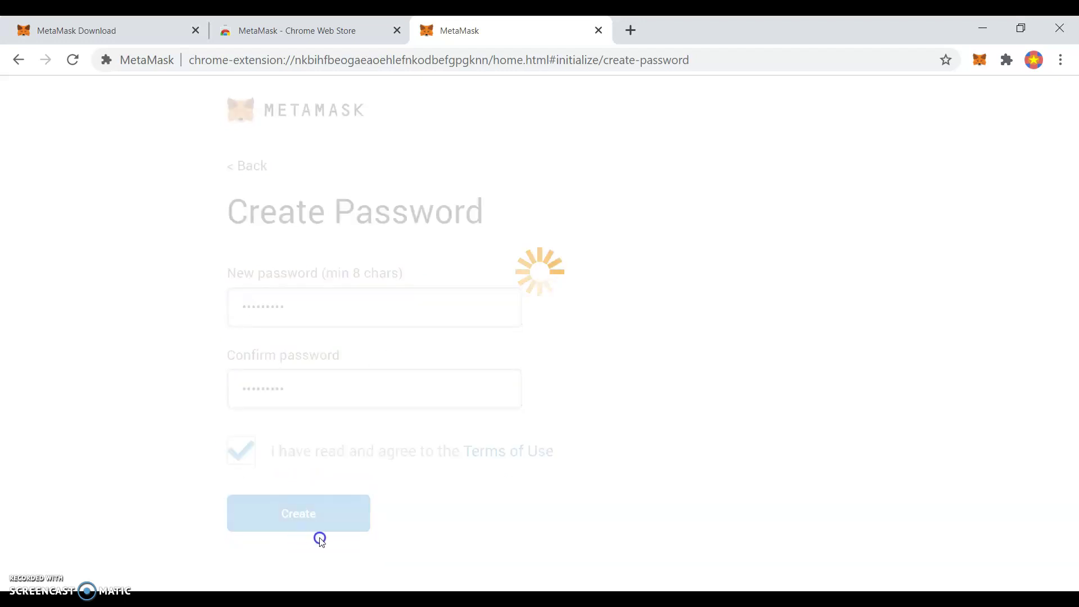
# Reveal the secret backup phrase and copy it to the clipboard
pyautogui.click(386, 417)
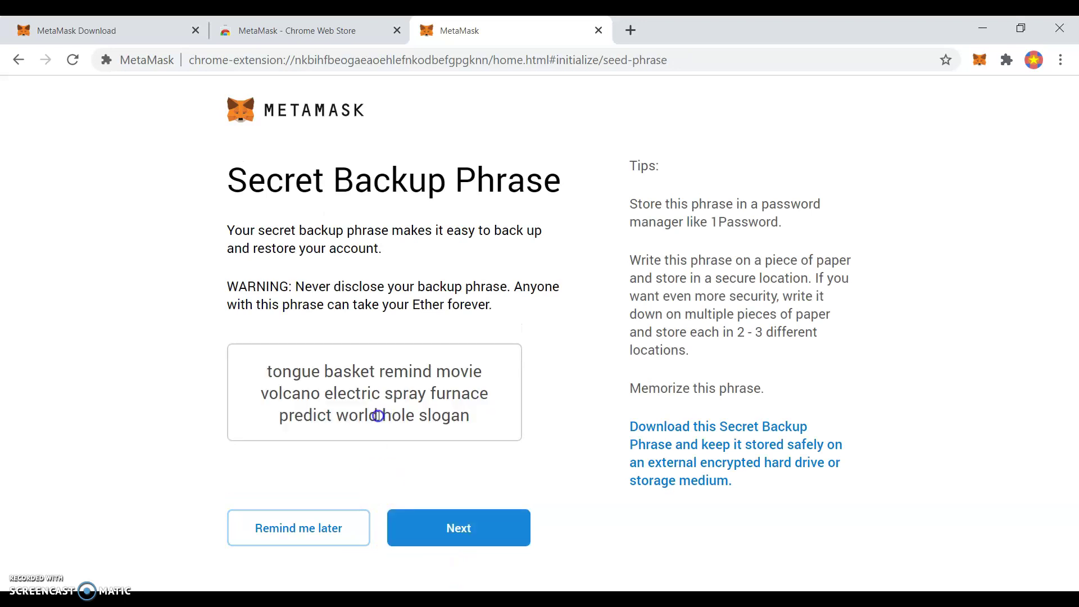
pyautogui.moveTo(262, 367); pyautogui.dragTo(467, 406)
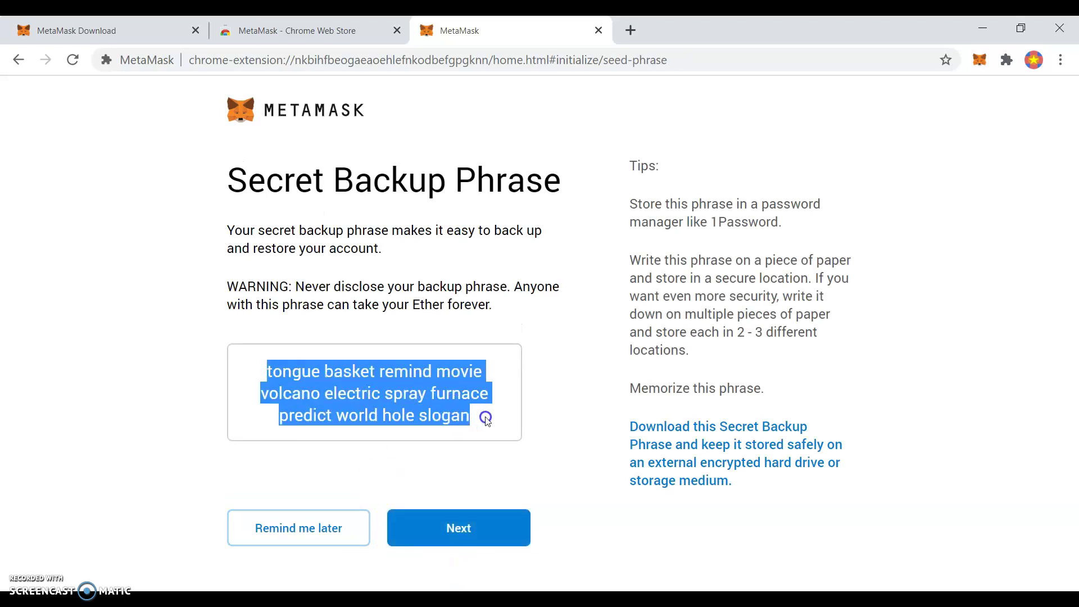
pyautogui.rightClick(486, 420)
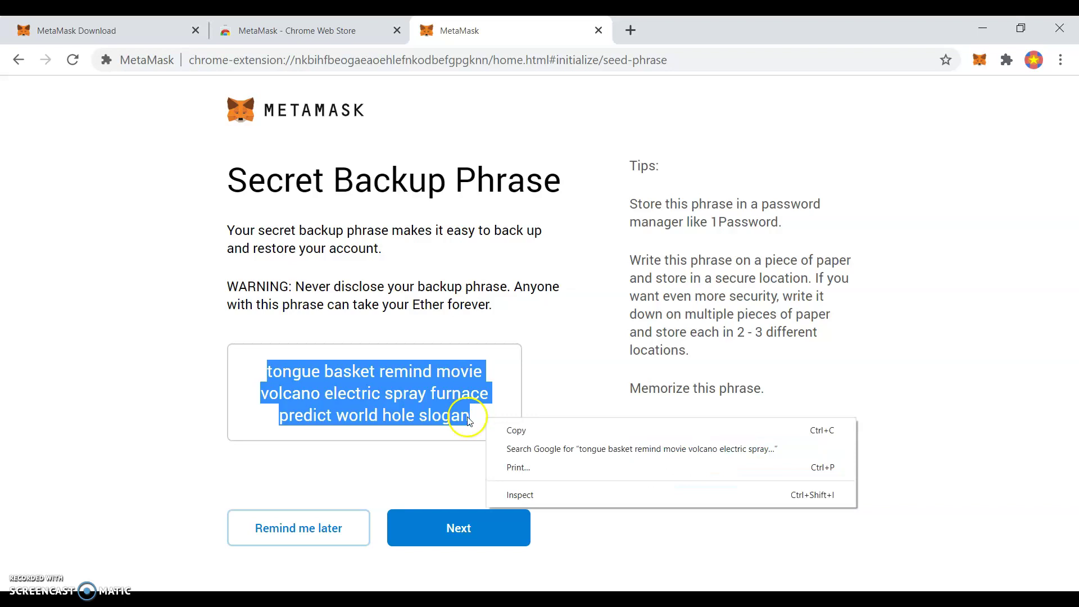
pyautogui.click(646, 221)
# Create a new blank Google Docs document in a new tab
pyautogui.click(628, 31)
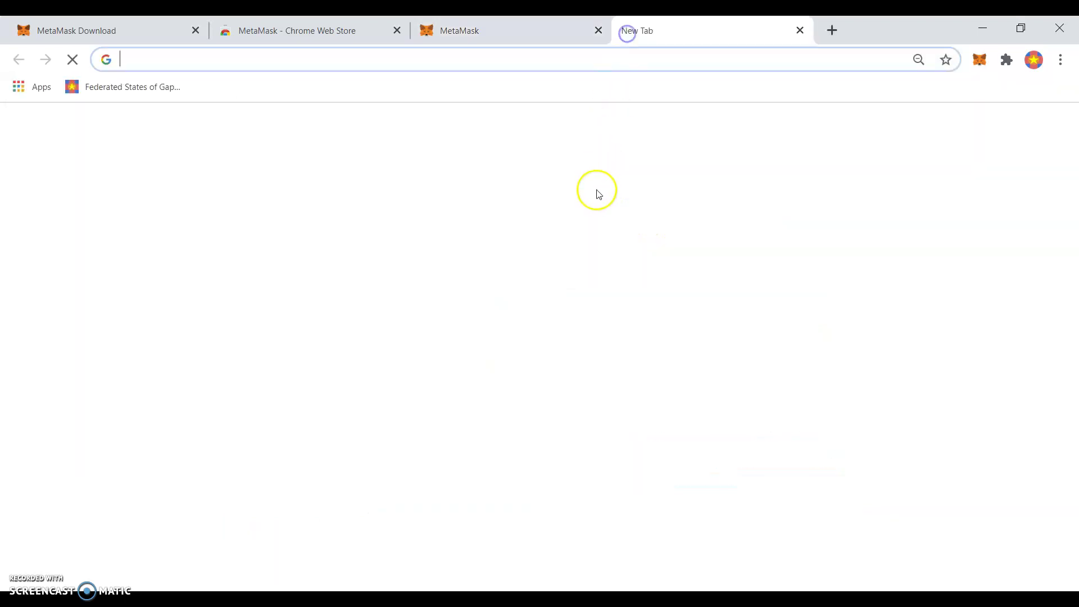
pyautogui.write('docs')
pyautogui.press('Return')
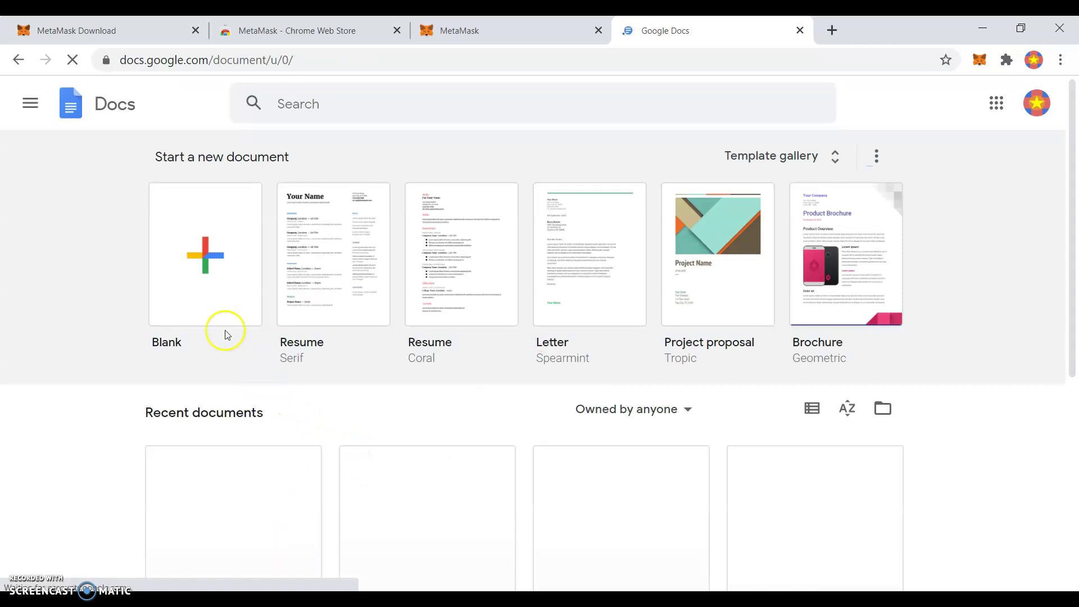
pyautogui.click(214, 287)
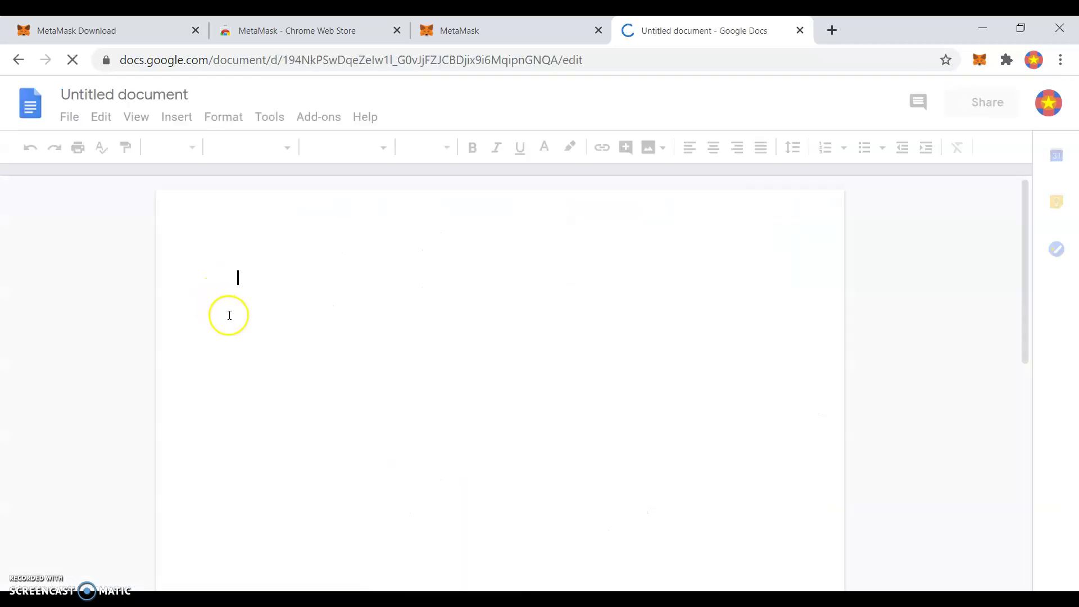
# Paste the backup phrase into the document, then continue to MetaMask's confirm-phrase page
pyautogui.click(277, 285)
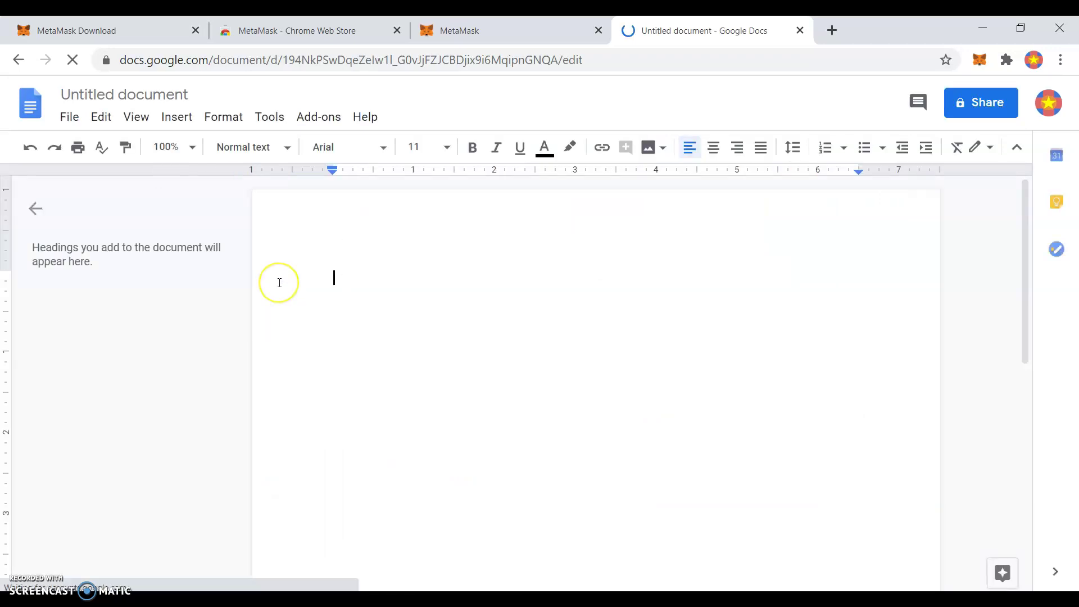
pyautogui.click(290, 337)
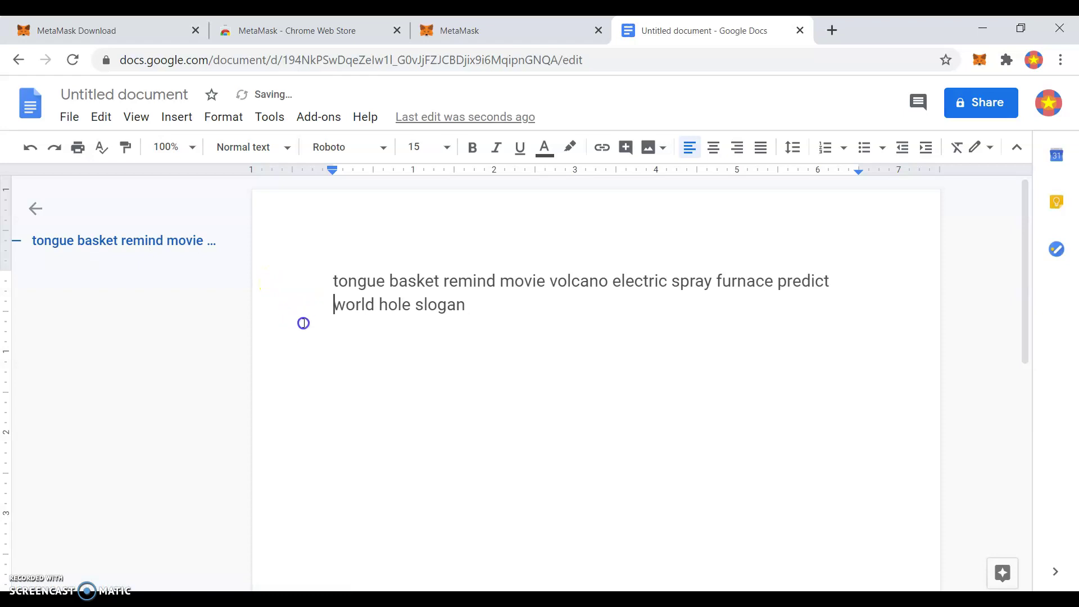
pyautogui.click(515, 22)
pyautogui.click(513, 529)
# Pick the first four phrase words in order, checking them against the Google Docs copy
pyautogui.scroll(-2, 665, 217)
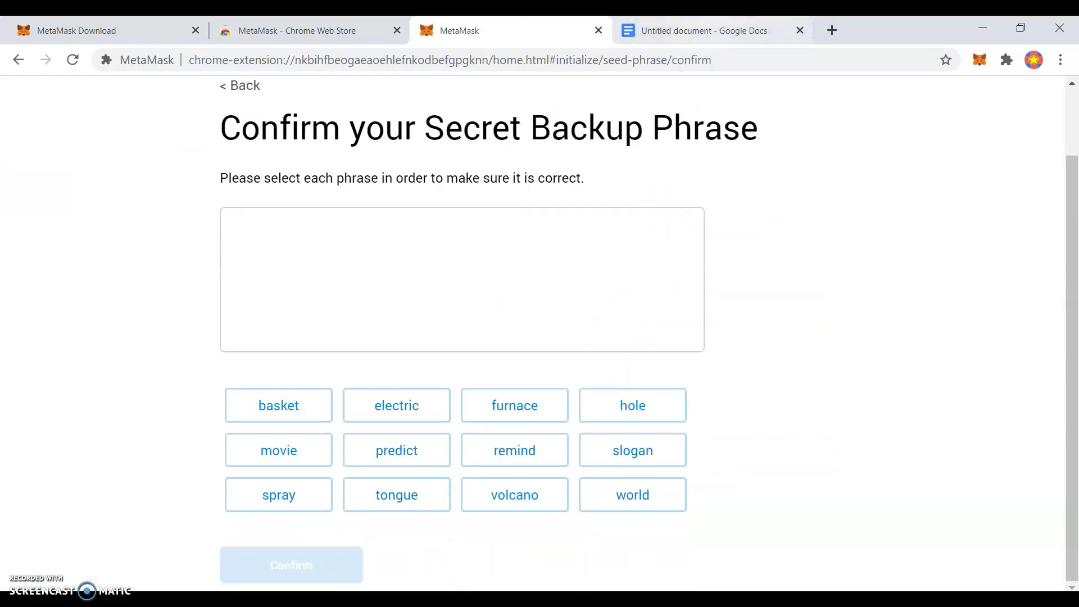
pyautogui.hotkey('ctrl', 'Tab')
pyautogui.hotkey('ctrl', 'shift', 'Tab')
pyautogui.click(444, 256)
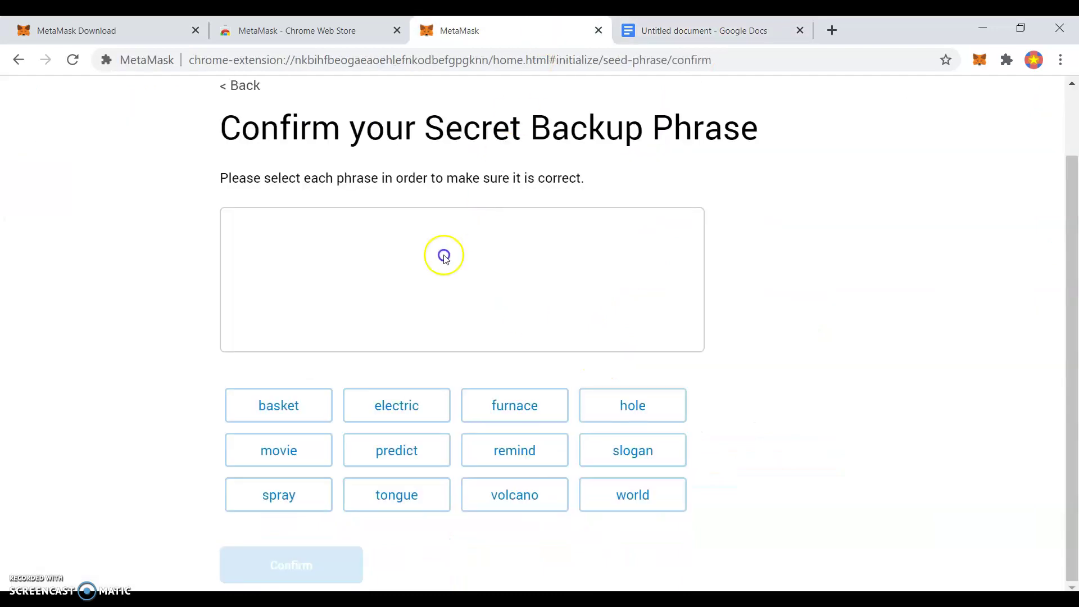
pyautogui.click(441, 484)
pyautogui.hotkey('ctrl', 'Tab')
pyautogui.click(549, 25)
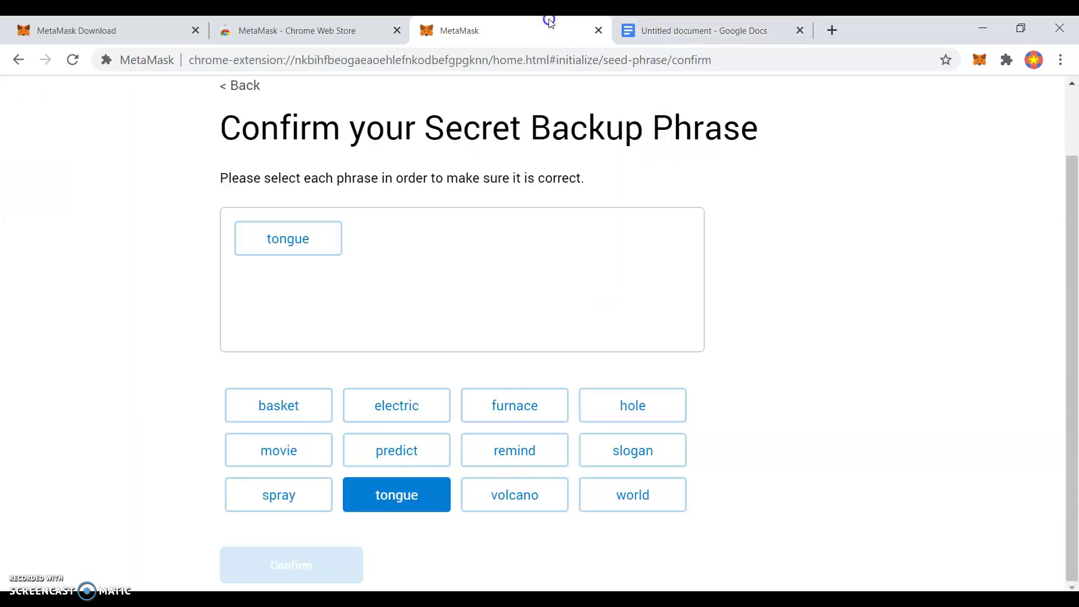
pyautogui.click(294, 411)
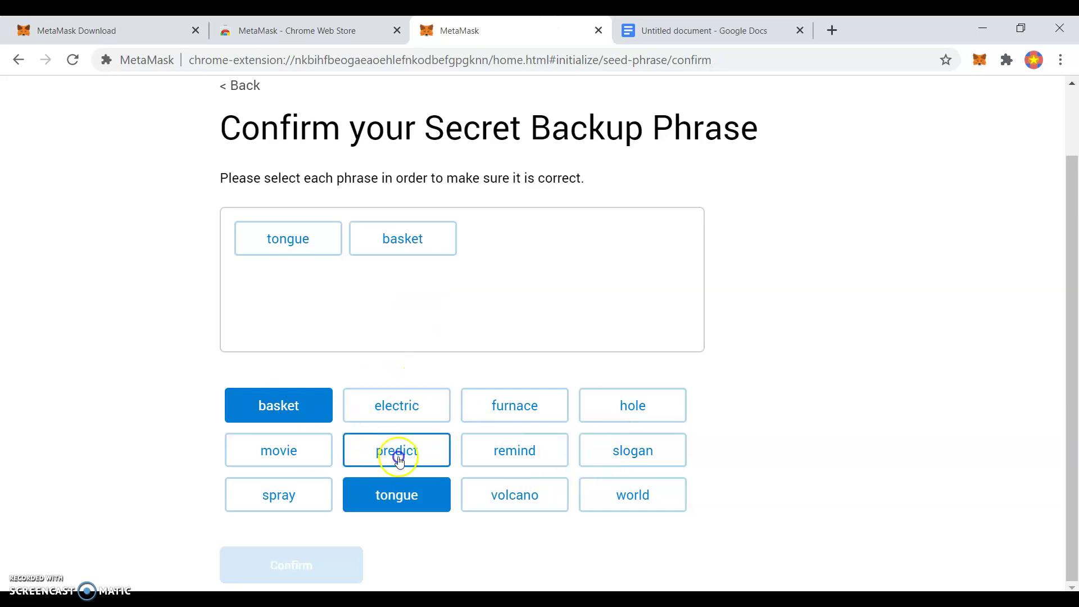
pyautogui.click(534, 450)
pyautogui.click(277, 449)
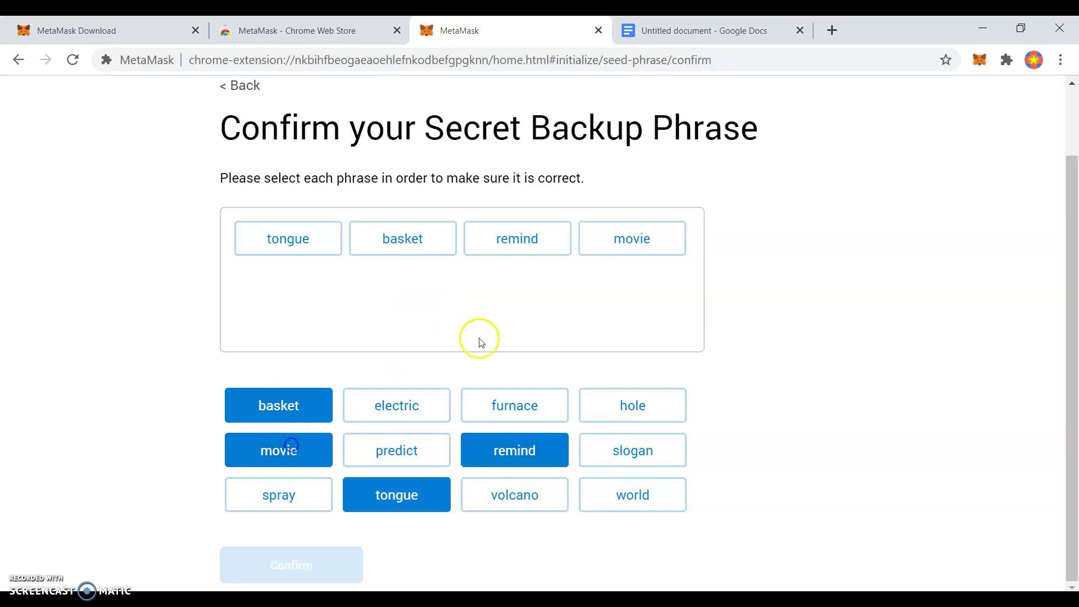
# Add the fifth and sixth words after checking the order in the saved document
pyautogui.hotkey('ctrl', 'Tab')
pyautogui.click(561, 30)
pyautogui.click(477, 494)
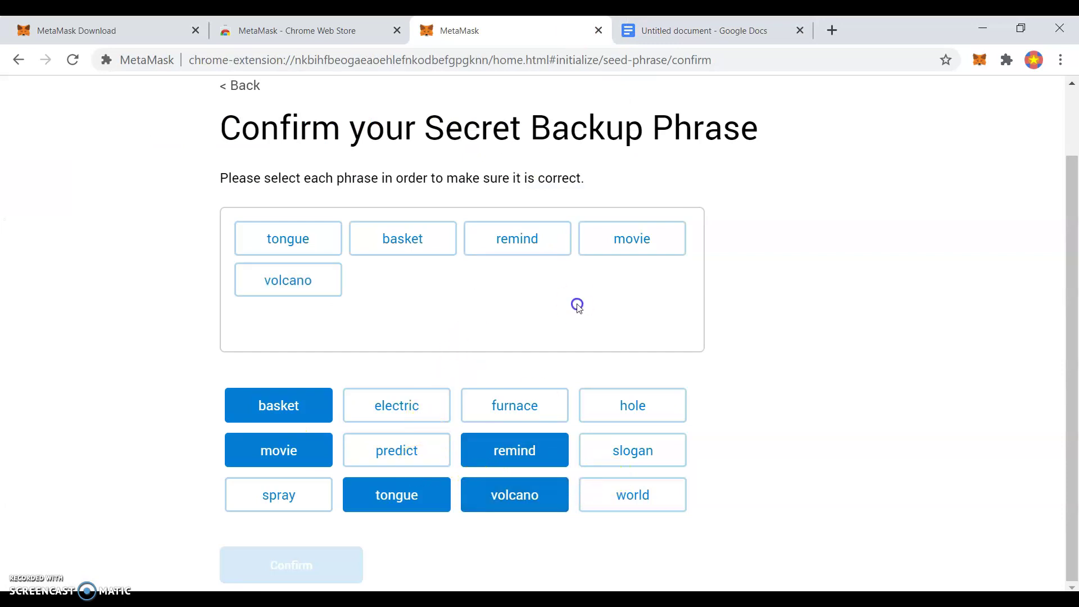
pyautogui.hotkey('ctrl', 'Tab')
pyautogui.hotkey('ctrl', 'shift', 'Tab')
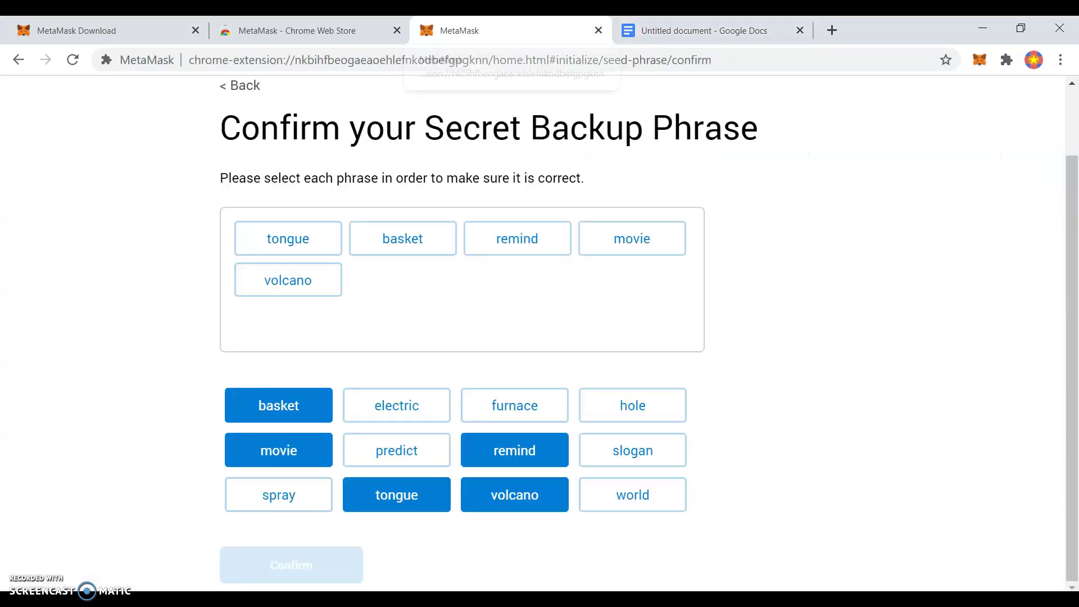
pyautogui.click(412, 405)
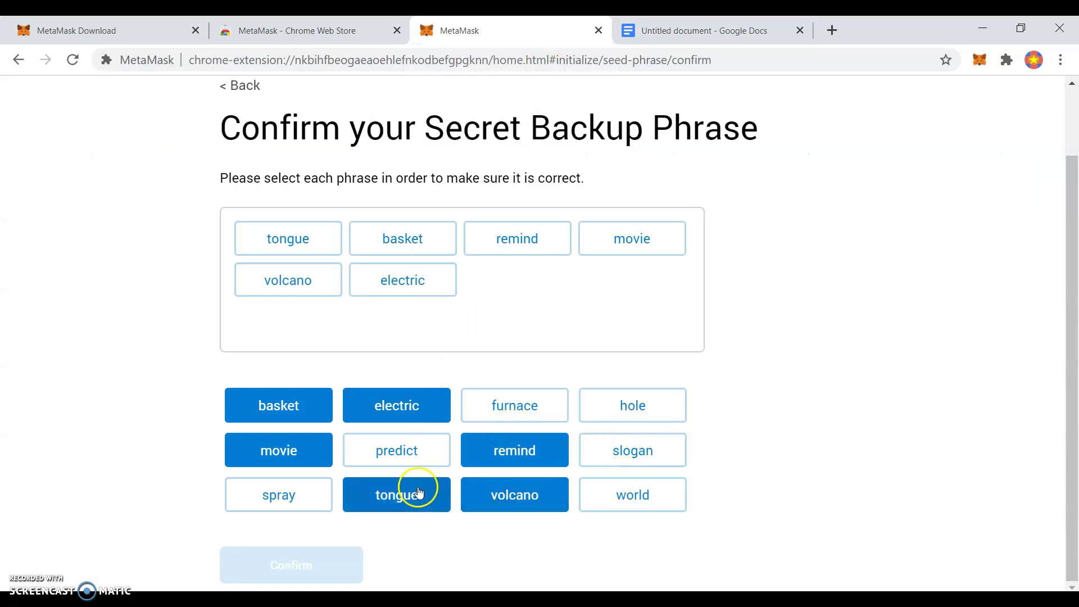
pyautogui.click(268, 491)
# Add four more phrase words, checking the saved word list between picks
pyautogui.hotkey('ctrl', 'Tab')
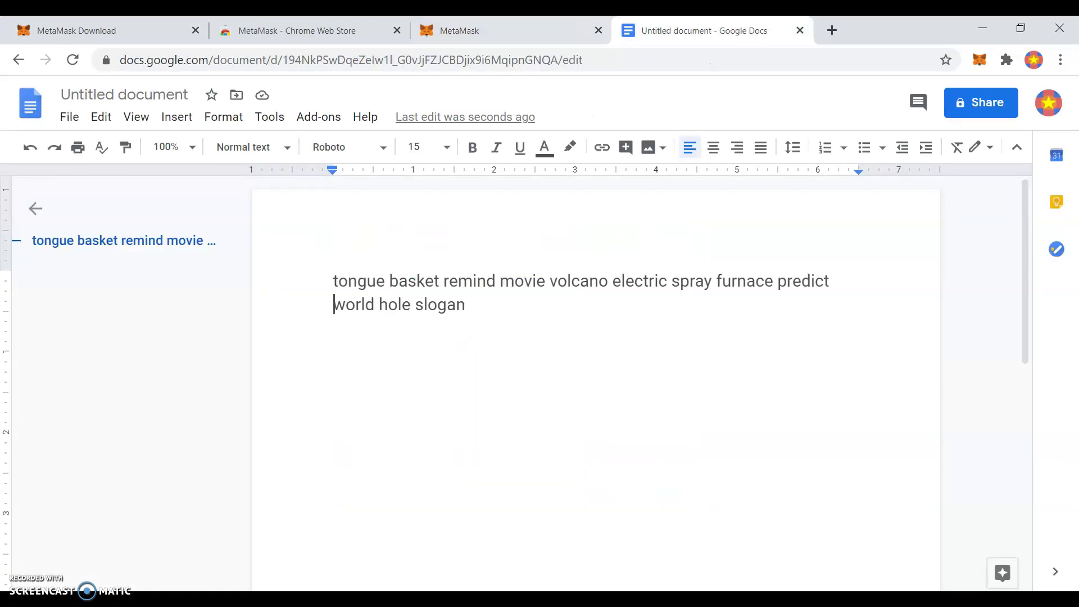
pyautogui.hotkey('ctrl', 'shift', 'Tab')
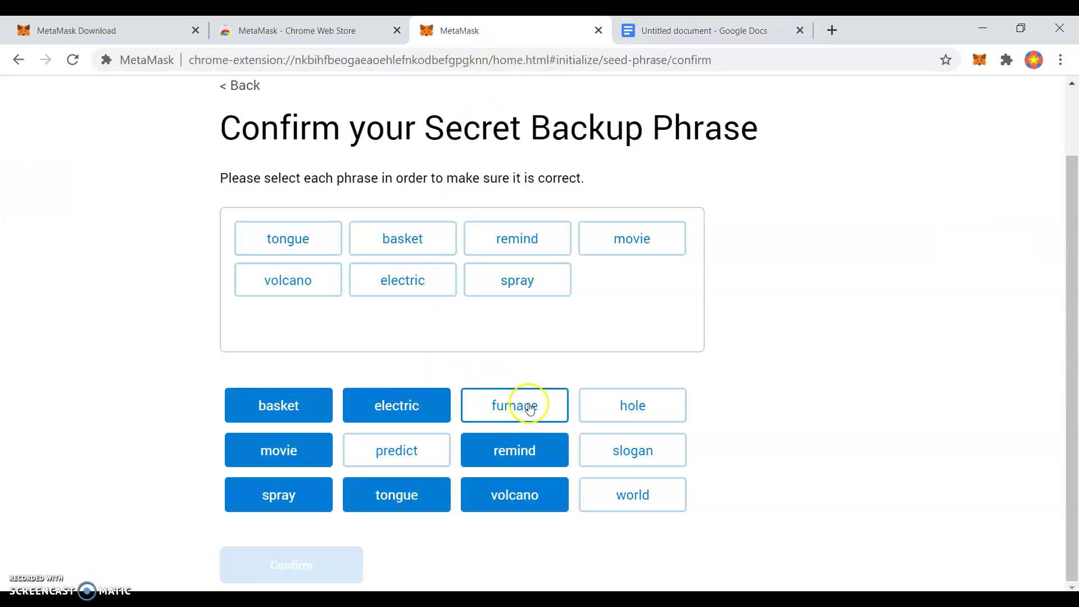
pyautogui.click(424, 457)
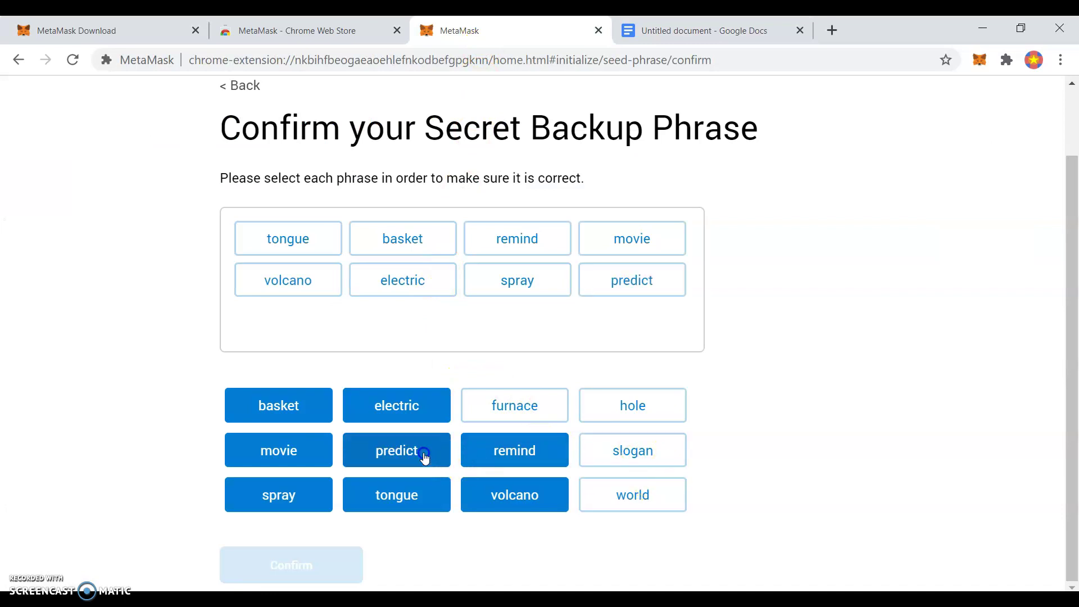
pyautogui.click(633, 494)
pyautogui.click(631, 410)
pyautogui.hotkey('ctrl', 'Tab')
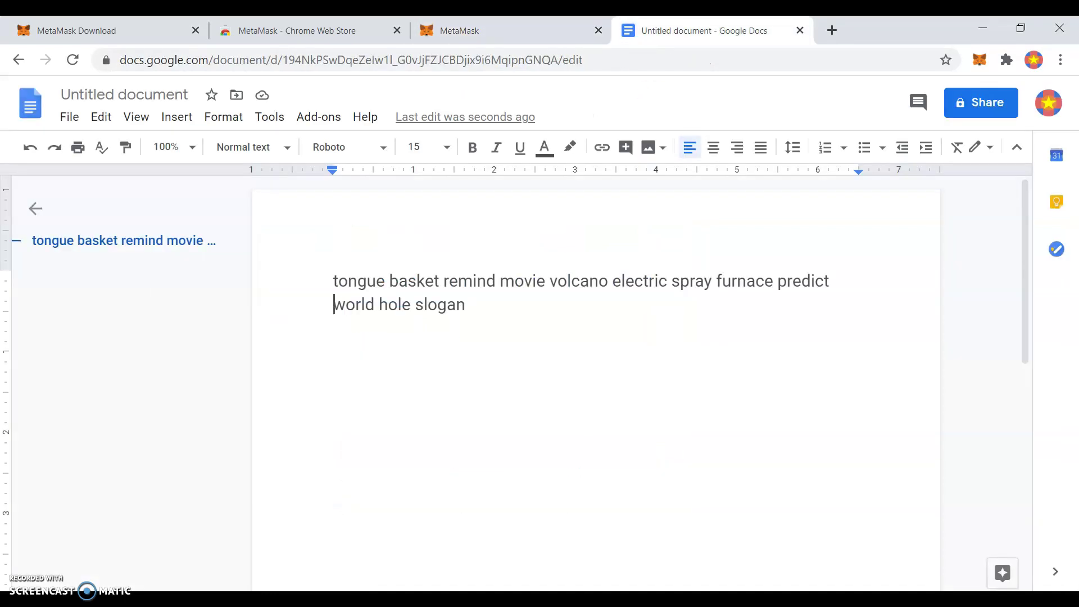
pyautogui.hotkey('ctrl', 'shift', 'Tab')
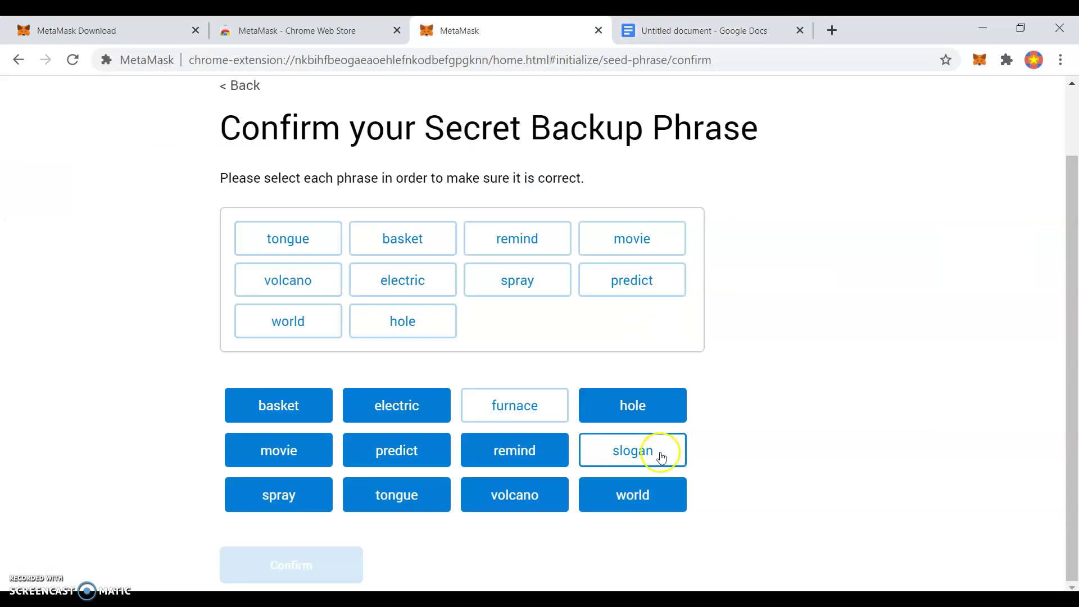
pyautogui.click(658, 452)
# Remove every chosen word to clear the mistaken phrase entry
pyautogui.click(645, 420)
pyautogui.click(633, 450)
pyautogui.click(631, 494)
pyautogui.click(554, 457)
pyautogui.click(537, 496)
pyautogui.click(410, 409)
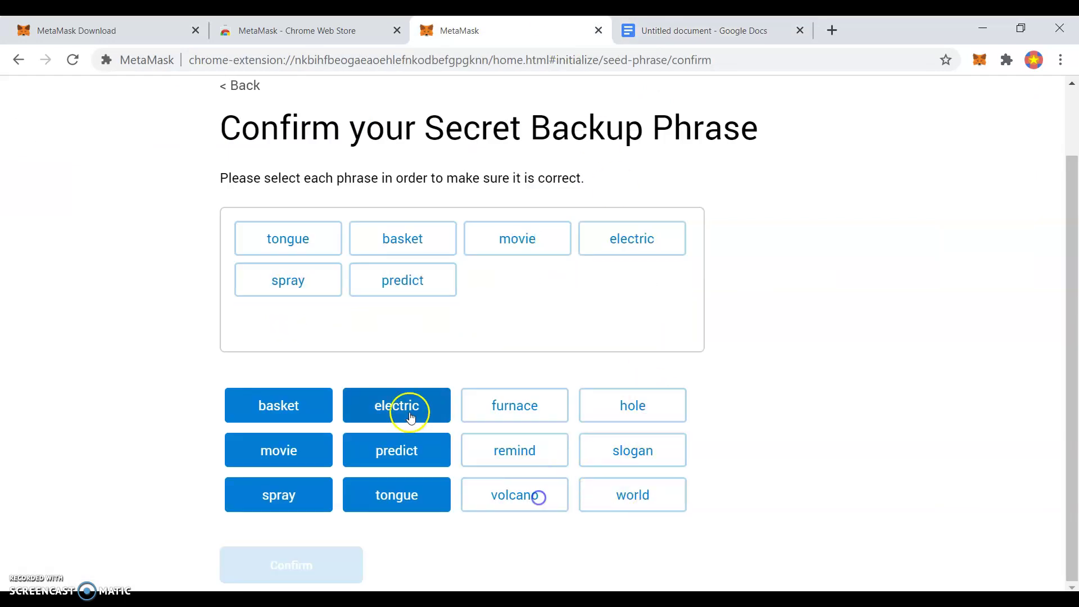
pyautogui.click(394, 435)
pyautogui.click(396, 494)
pyautogui.click(281, 401)
pyautogui.click(272, 450)
pyautogui.click(281, 492)
# Re-enter the first four phrase words in the correct order
pyautogui.click(674, 30)
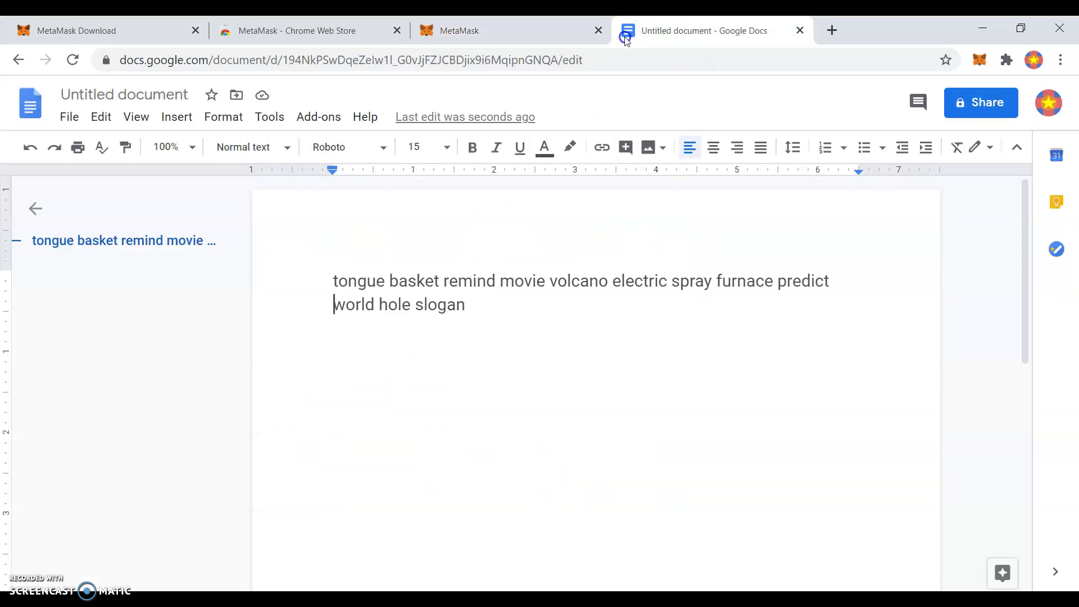
pyautogui.click(459, 30)
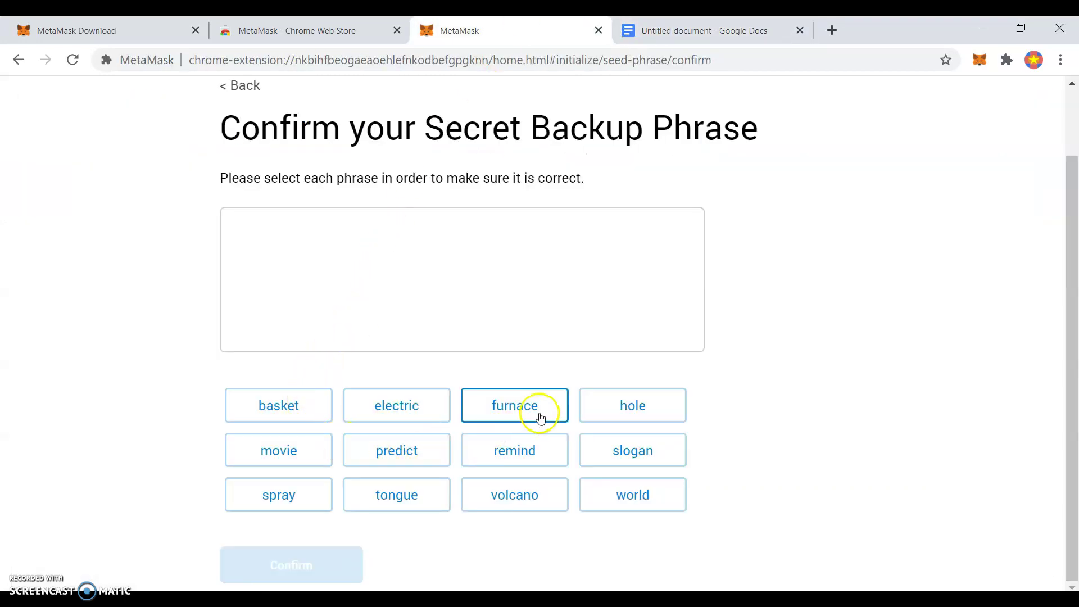
pyautogui.click(380, 495)
pyautogui.click(314, 410)
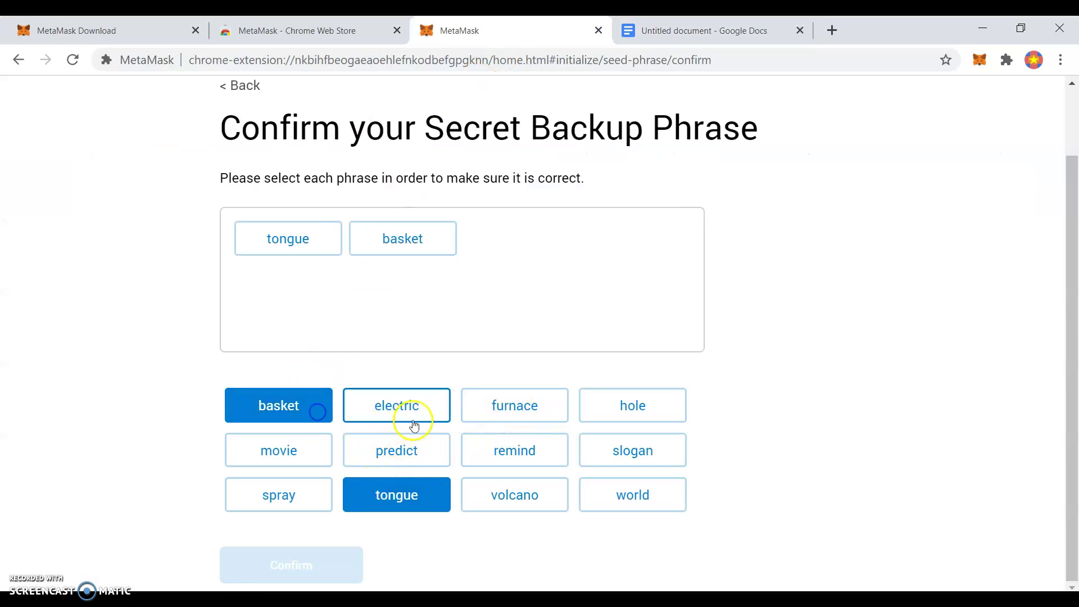
pyautogui.click(542, 441)
pyautogui.click(308, 444)
# Pick the fifth through eighth words after rechecking the saved document
pyautogui.click(702, 30)
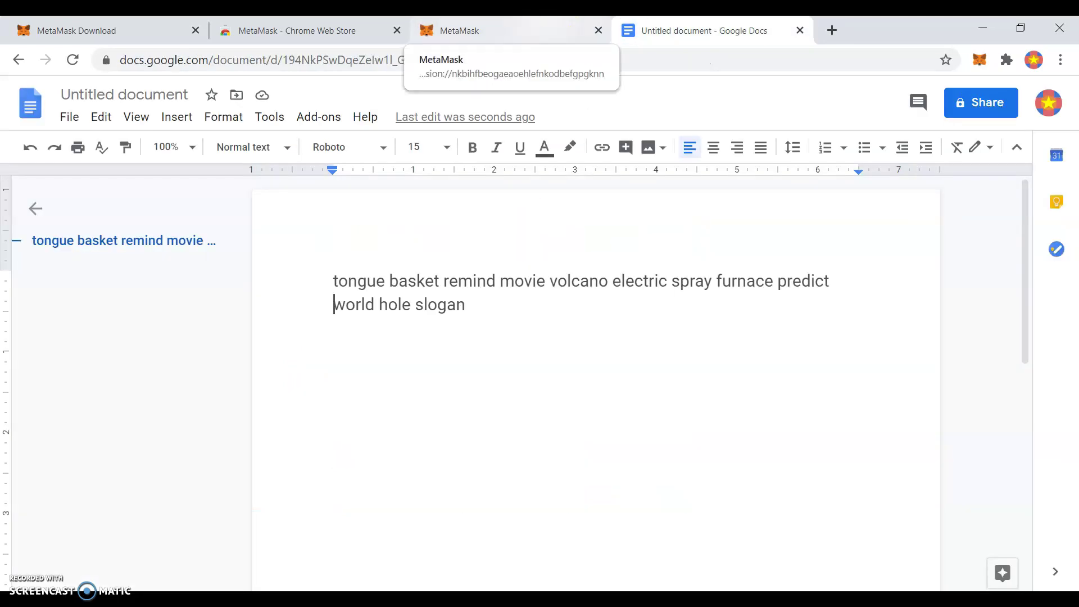
pyautogui.click(460, 31)
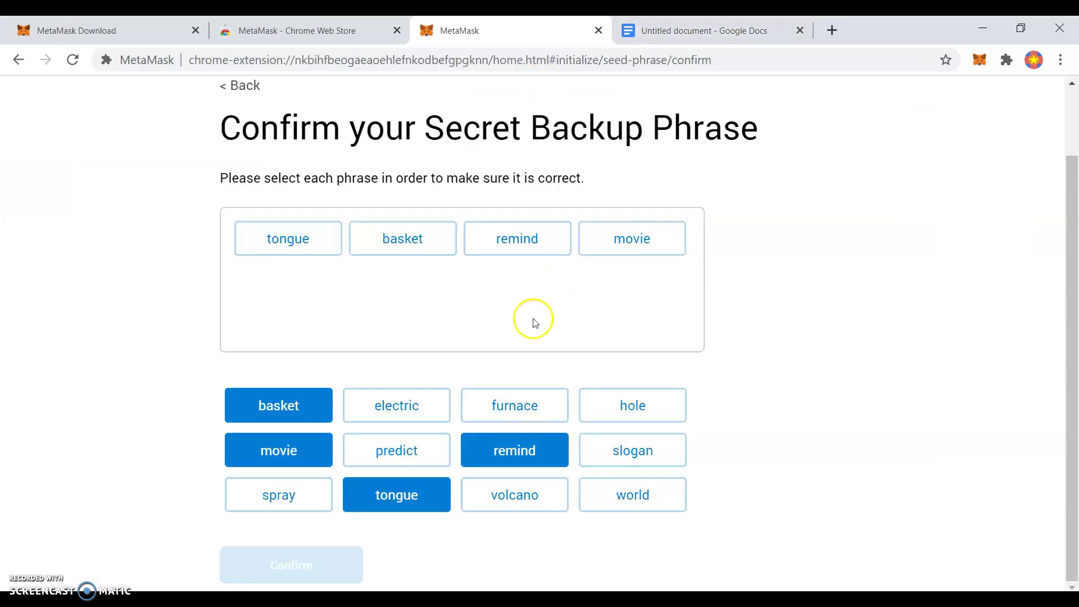
pyautogui.click(511, 490)
pyautogui.click(432, 409)
pyautogui.click(284, 498)
pyautogui.click(497, 405)
# Pick the ninth through twelfth words and confirm the completed phrase
pyautogui.click(702, 31)
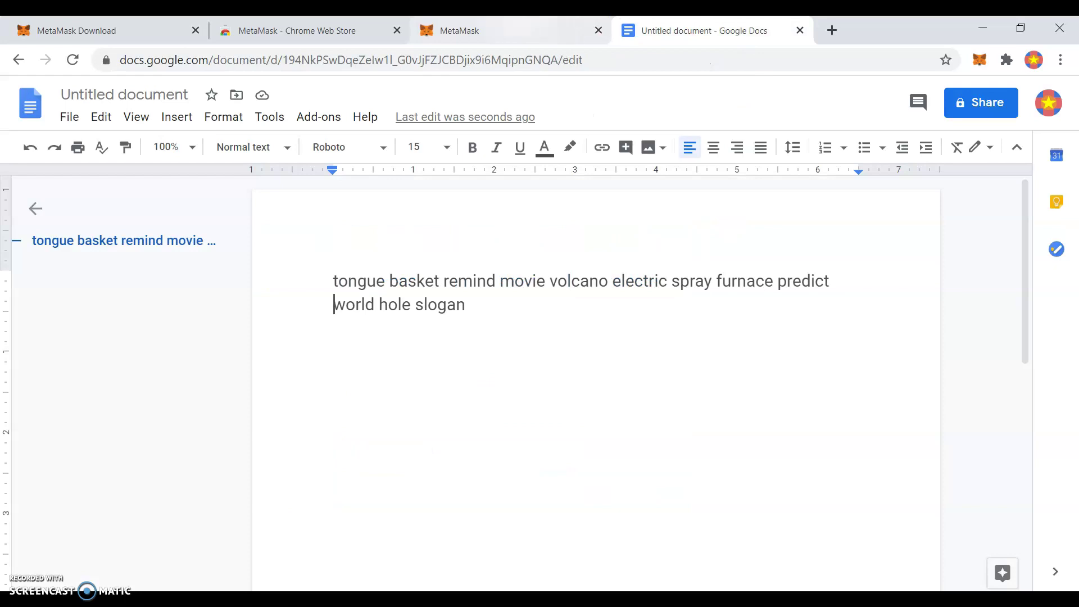
pyautogui.hotkey('ctrl', 'shift', 'Tab')
pyautogui.click(429, 448)
pyautogui.click(615, 504)
pyautogui.click(618, 408)
pyautogui.click(622, 450)
pyautogui.click(344, 563)
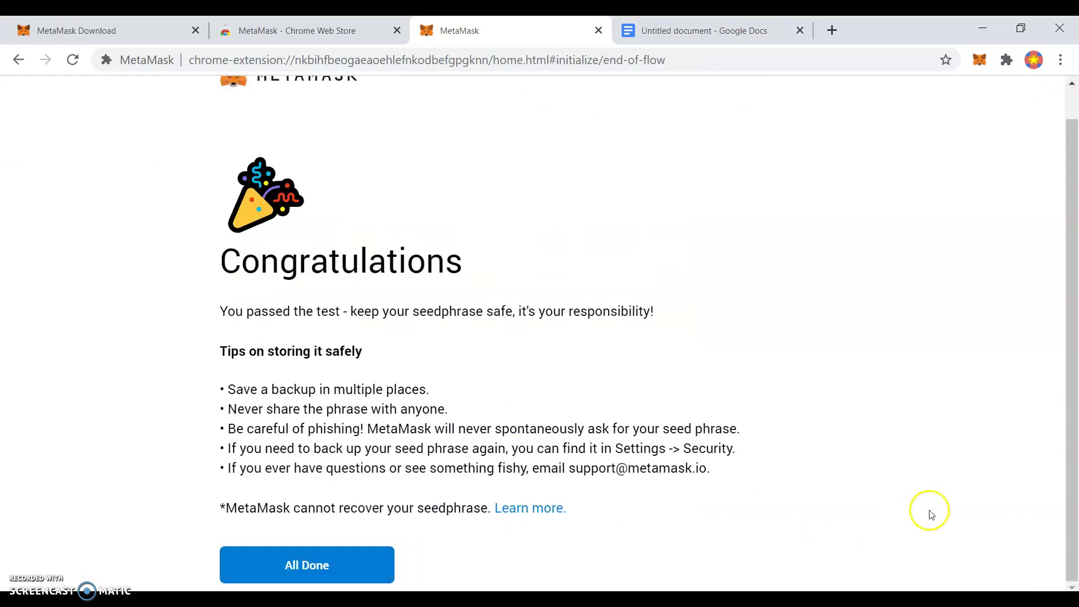
# Finish setup with All Done, close the Google Docs tab, and open a blank tab
pyautogui.click(394, 556)
pyautogui.scroll(1, 955, 393)
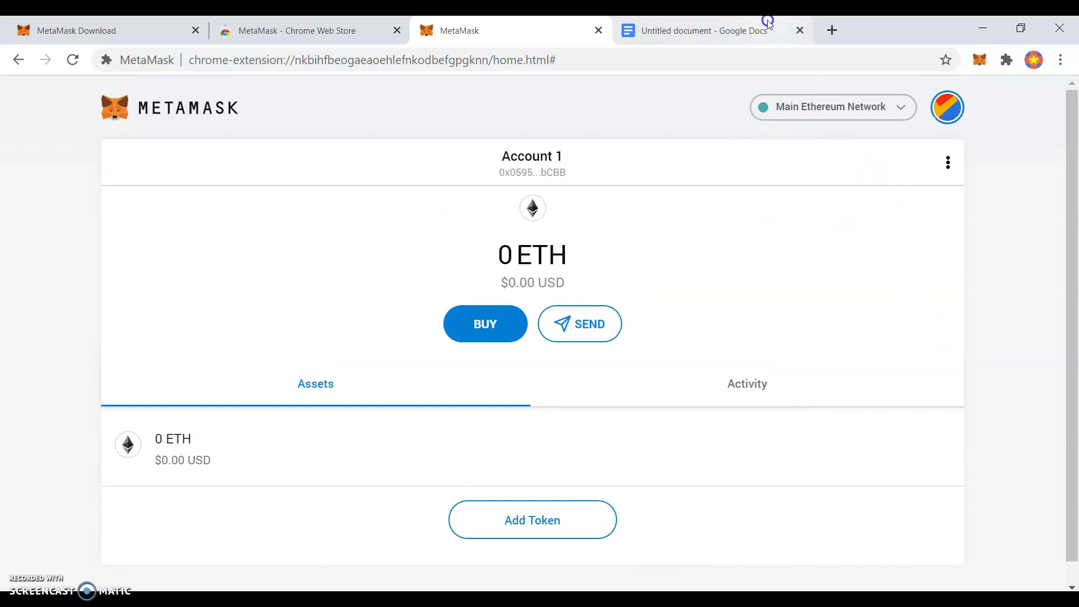
pyautogui.click(799, 30)
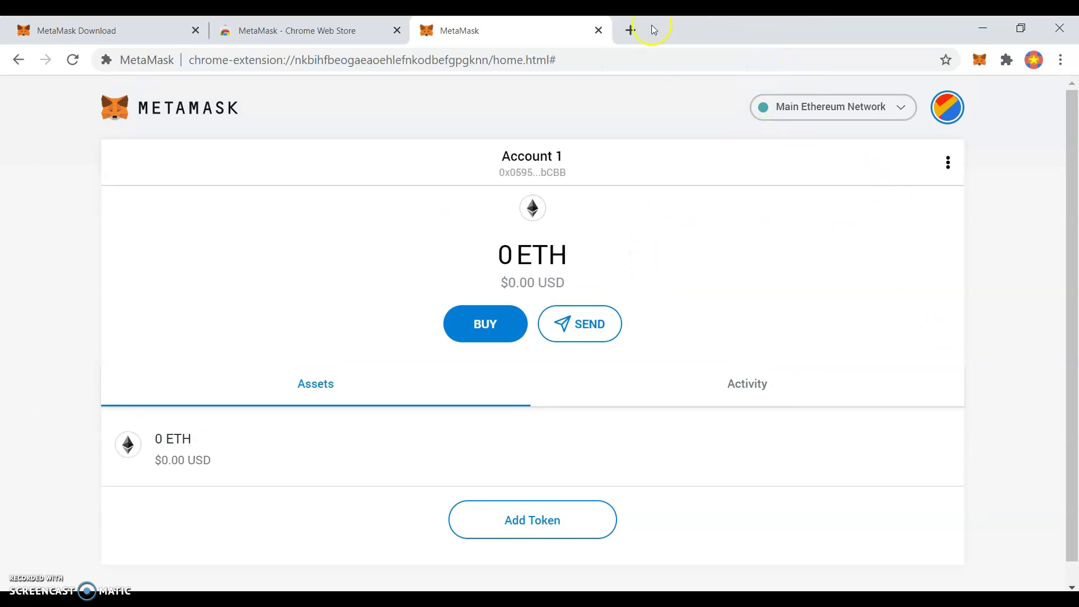
pyautogui.click(630, 30)
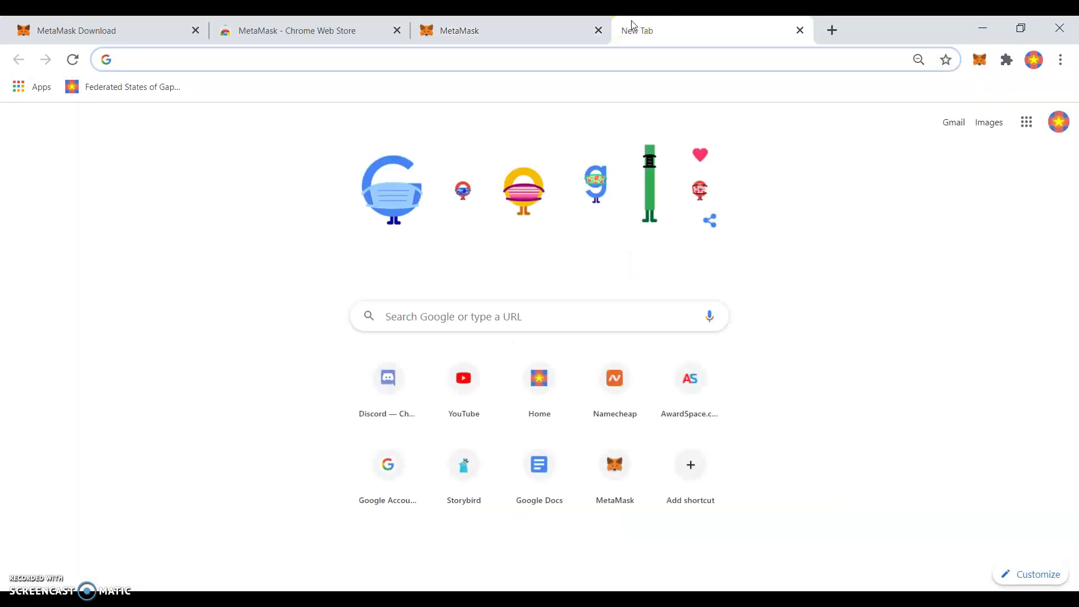
# Load tokenmint.io in the new tab, open another tab, and return to MetaMask
pyautogui.write('tokenmi')
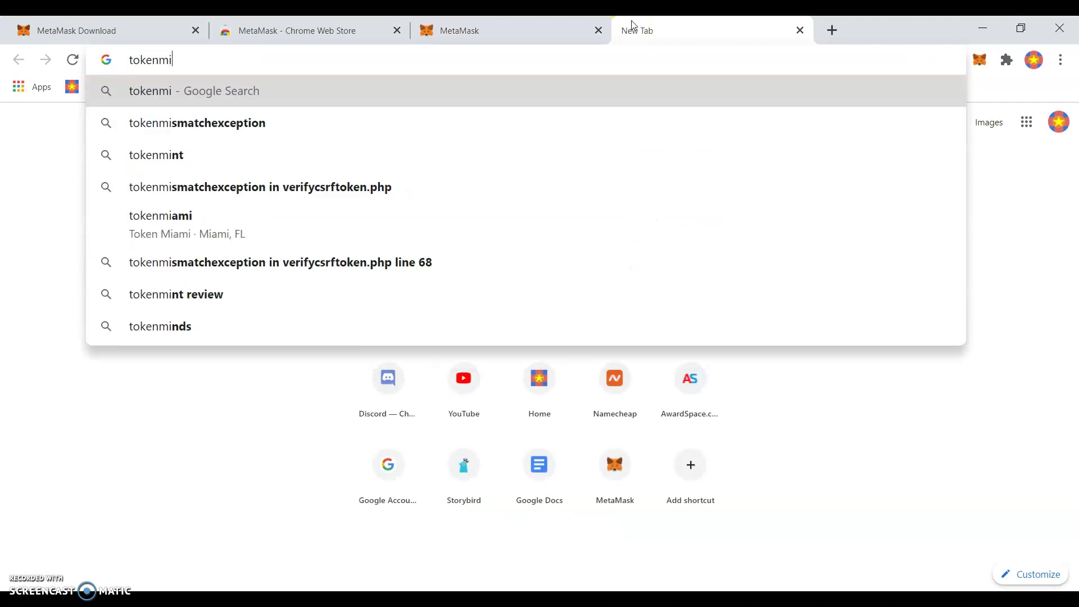
pyautogui.write('nt.io')
pyautogui.press('Return')
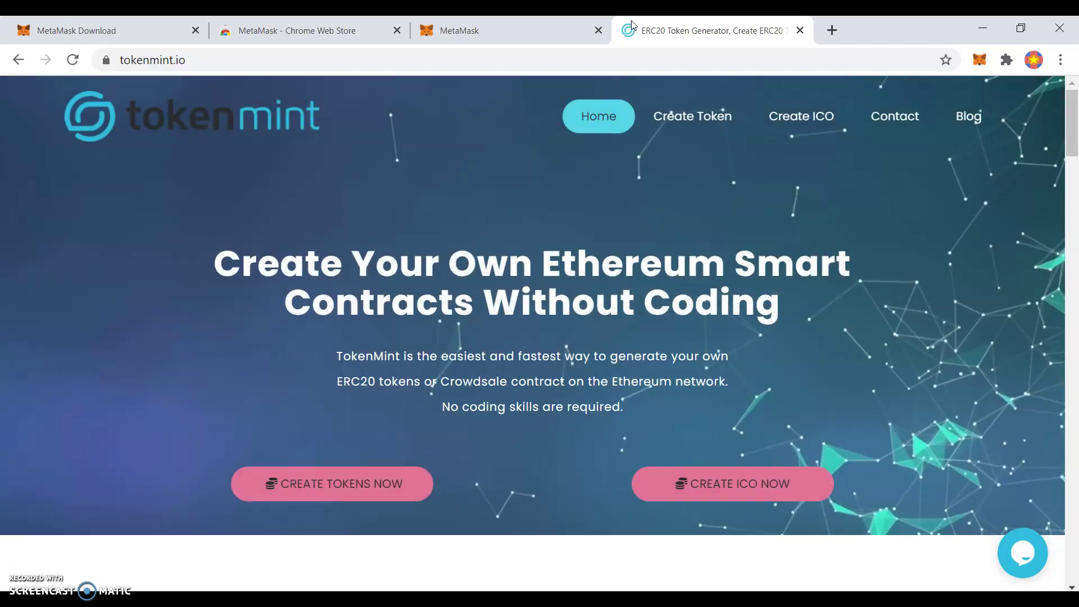
pyautogui.hotkey('ctrl', 't')
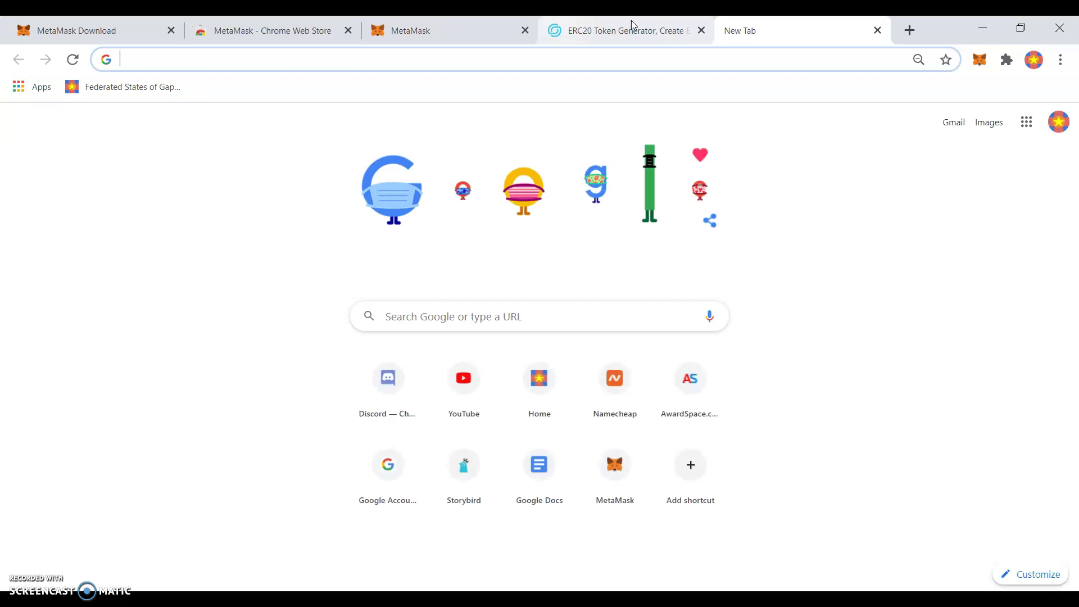
pyautogui.click(506, 28)
pyautogui.click(920, 157)
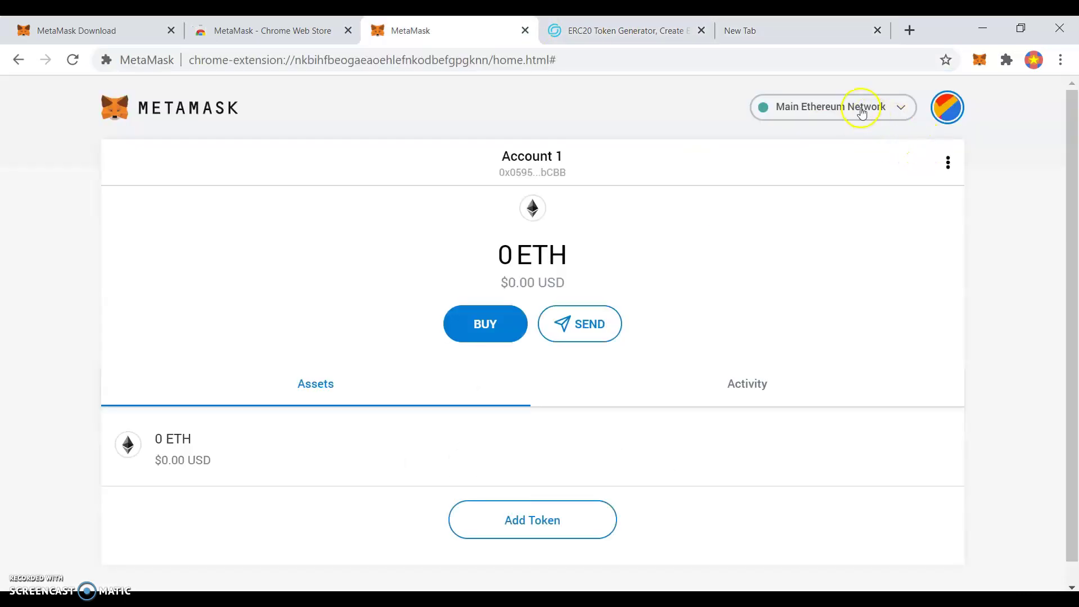
# Switch MetaMask to Ropsten, search Google for 'give me test ether', and open the Test Ether Faucet
pyautogui.click(861, 113)
pyautogui.click(806, 271)
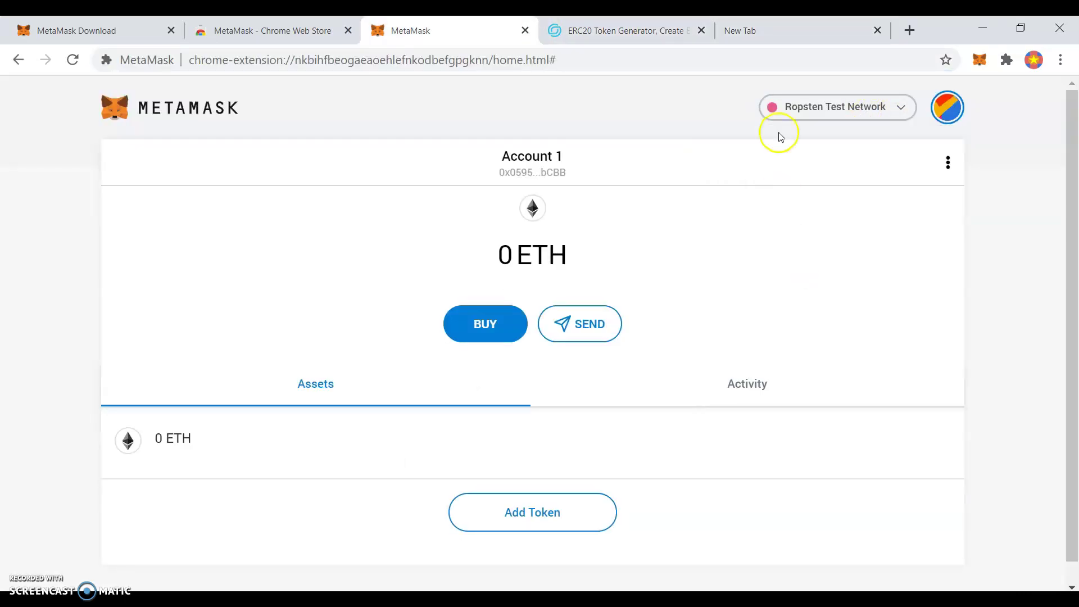
pyautogui.hotkey('ctrl', '9')
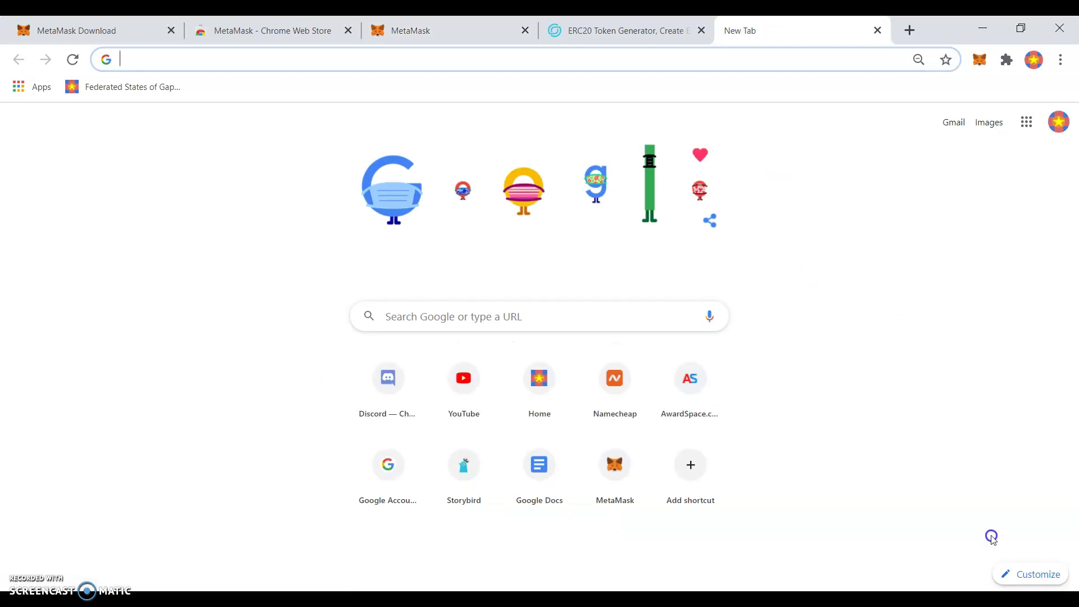
pyautogui.write('give me test e')
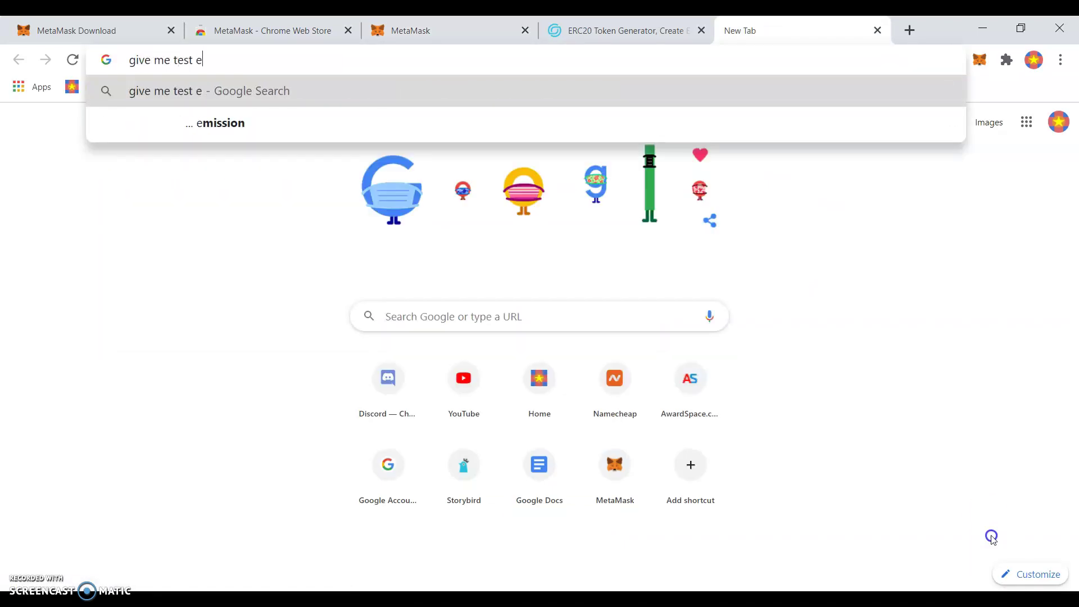
pyautogui.press('Return')
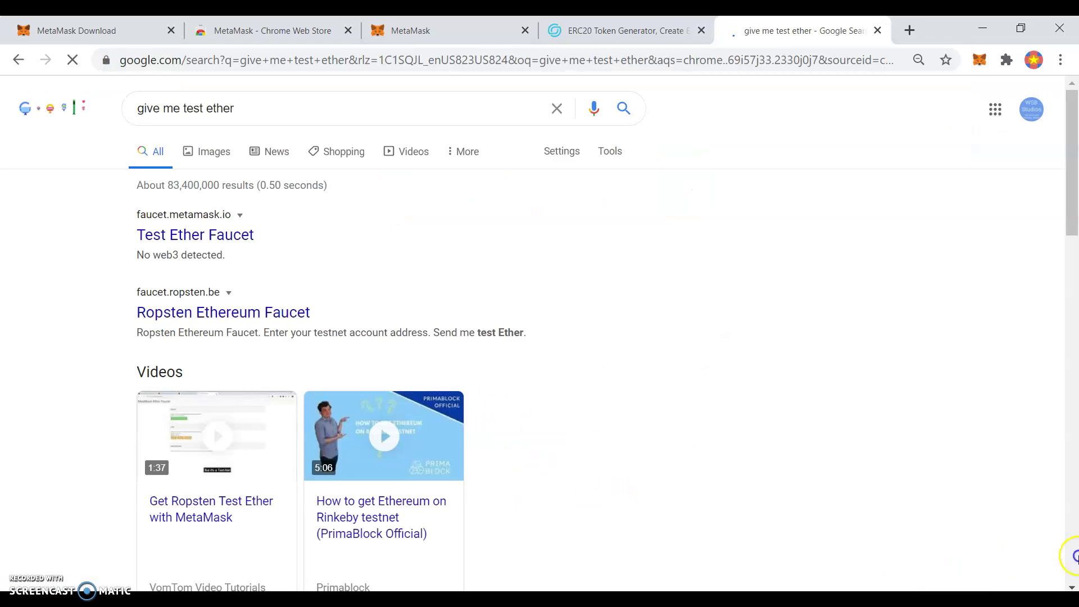
pyautogui.click(162, 229)
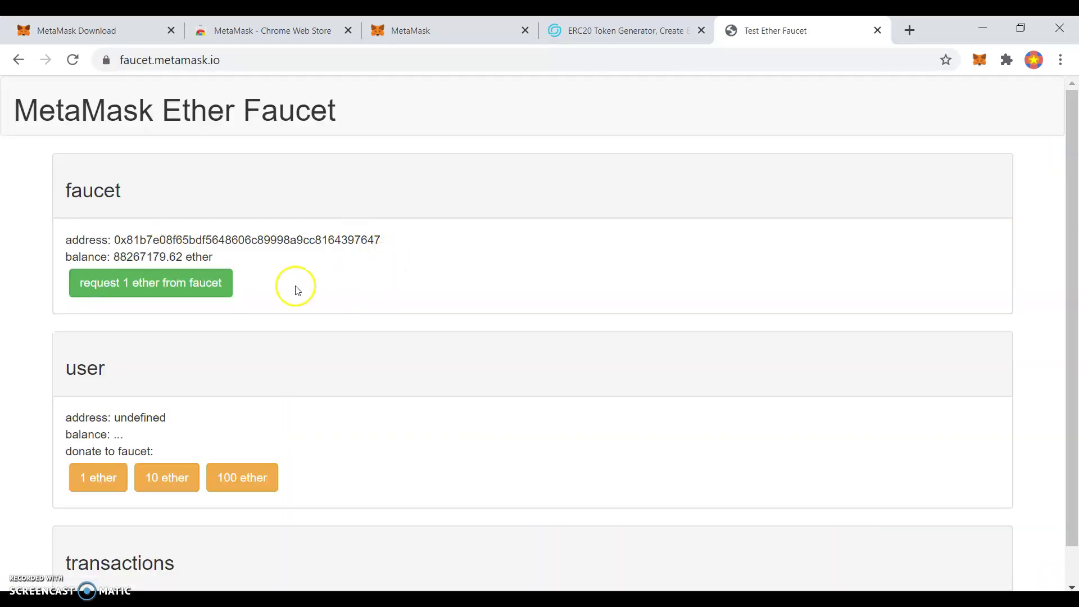
# Request 1 ether from the faucet and connect Account 1 to the faucet site
pyautogui.click(212, 283)
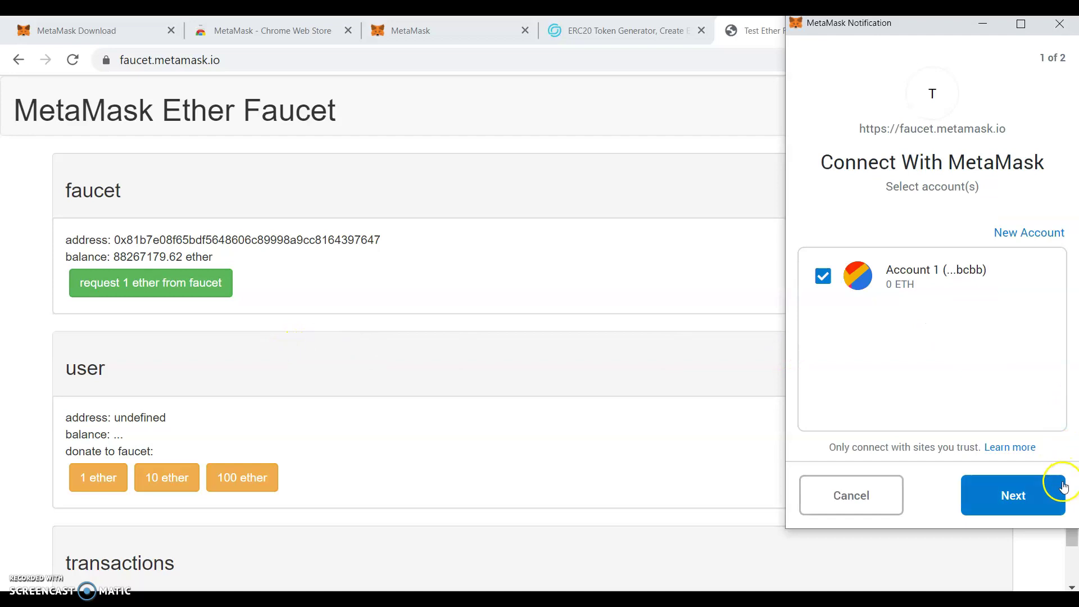
pyautogui.moveTo(914, 39); pyautogui.dragTo(675, 85)
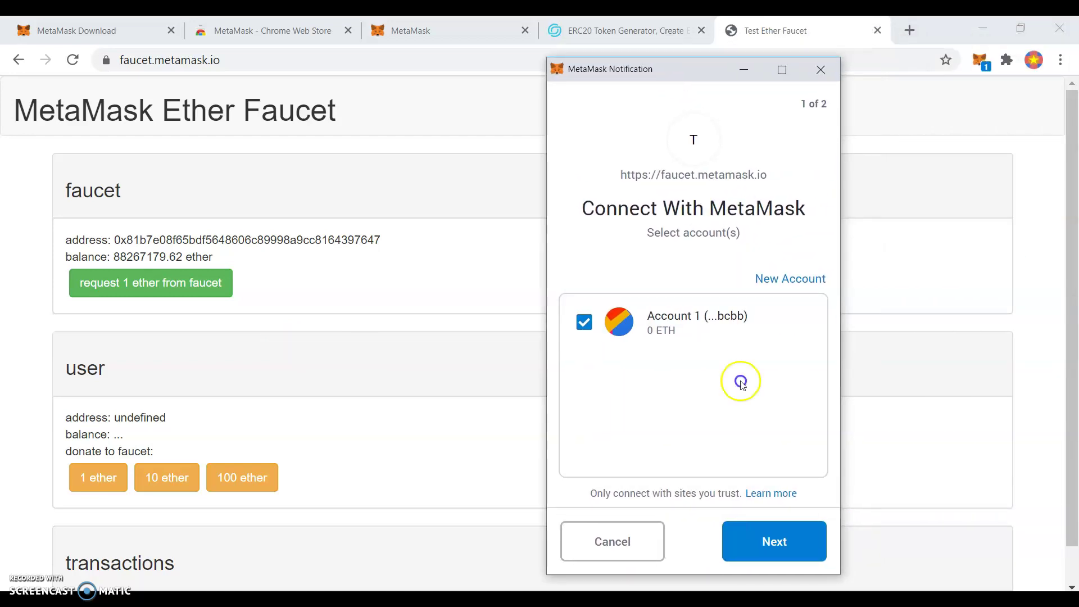
pyautogui.click(781, 535)
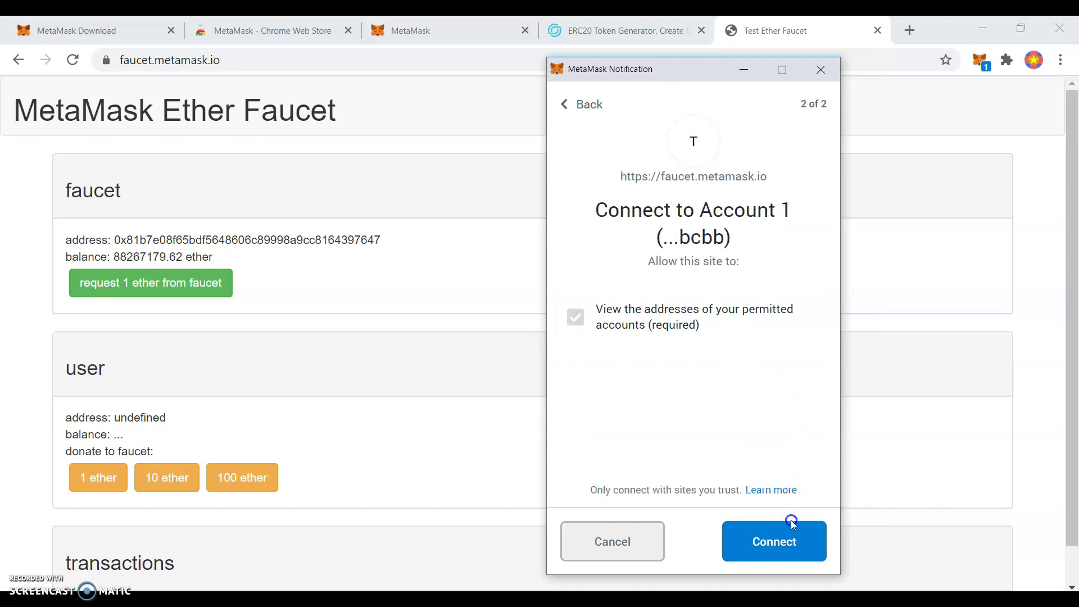
pyautogui.click(792, 522)
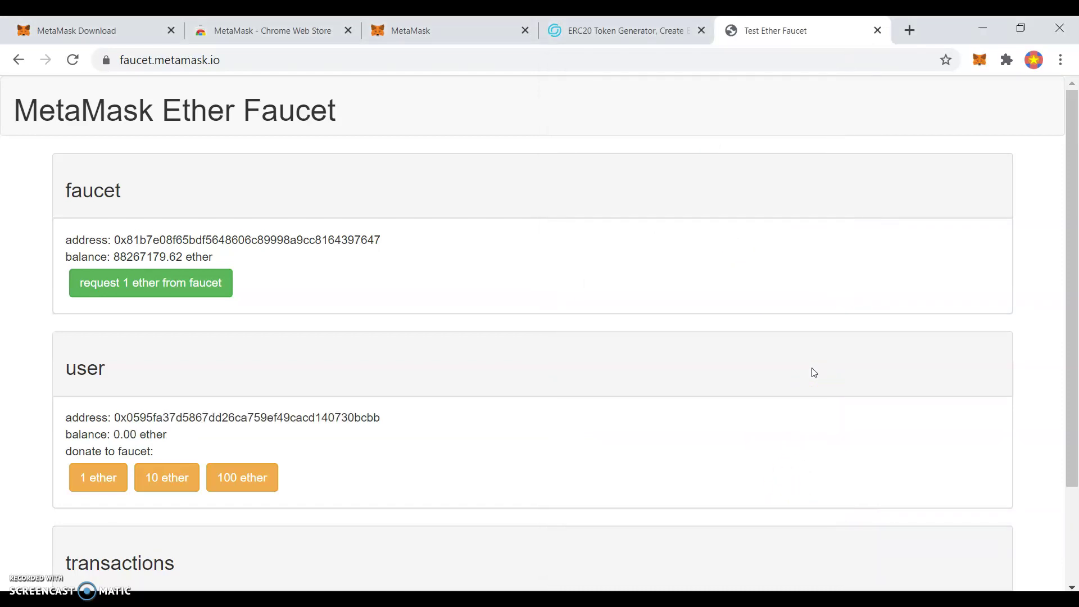
# Reload the MetaMask wallet, then find the faucet's Too Many Requests error
pyautogui.click(446, 25)
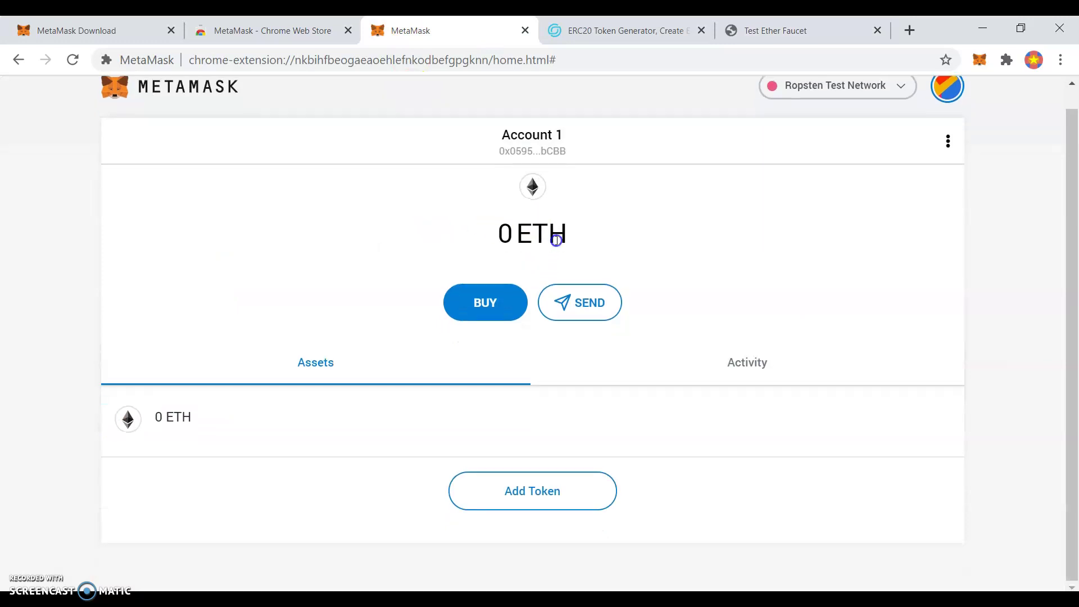
pyautogui.press('F5')
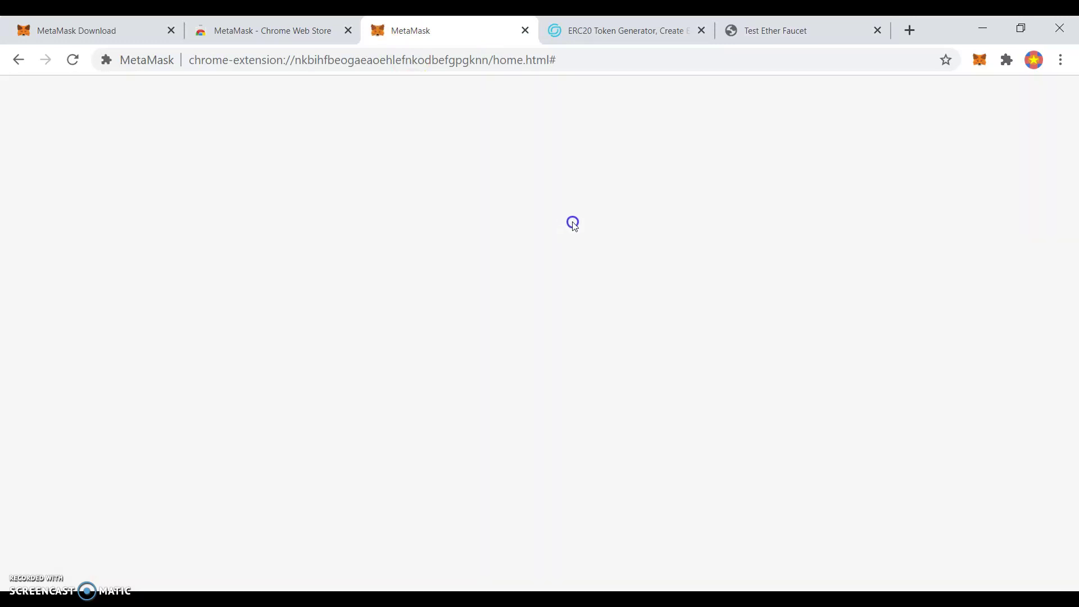
pyautogui.press('F5')
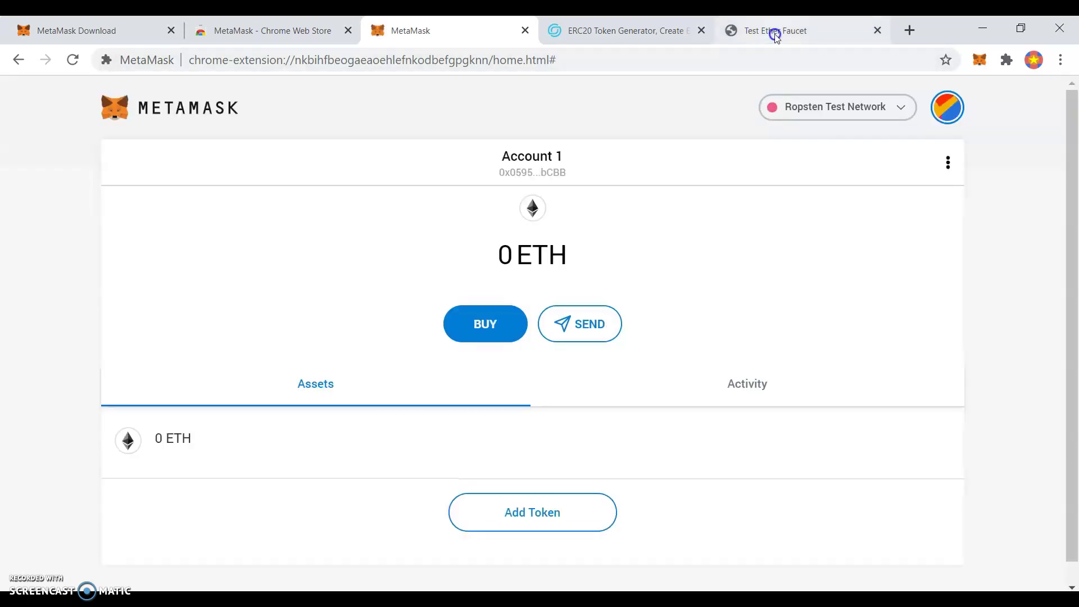
pyautogui.click(774, 35)
pyautogui.scroll(-2, 481, 253)
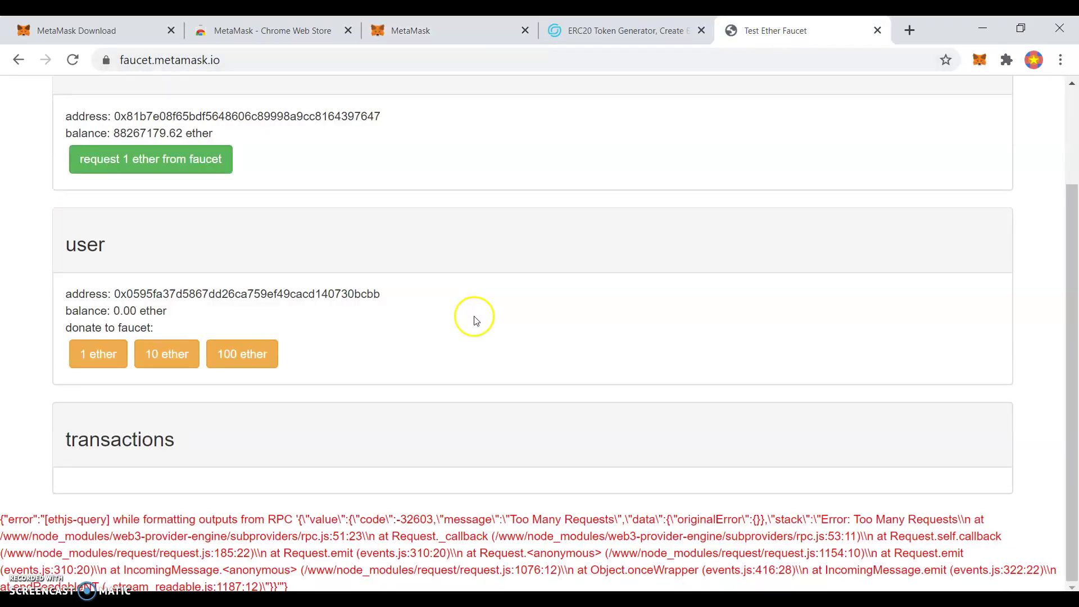
pyautogui.moveTo(302, 584); pyautogui.dragTo(330, 541)
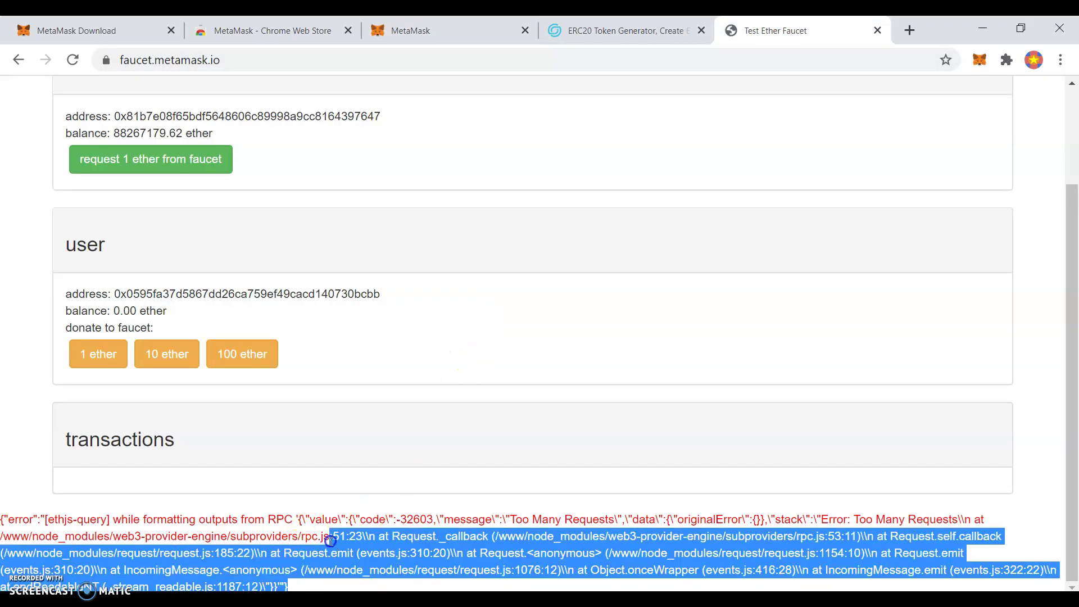
pyautogui.click(330, 541)
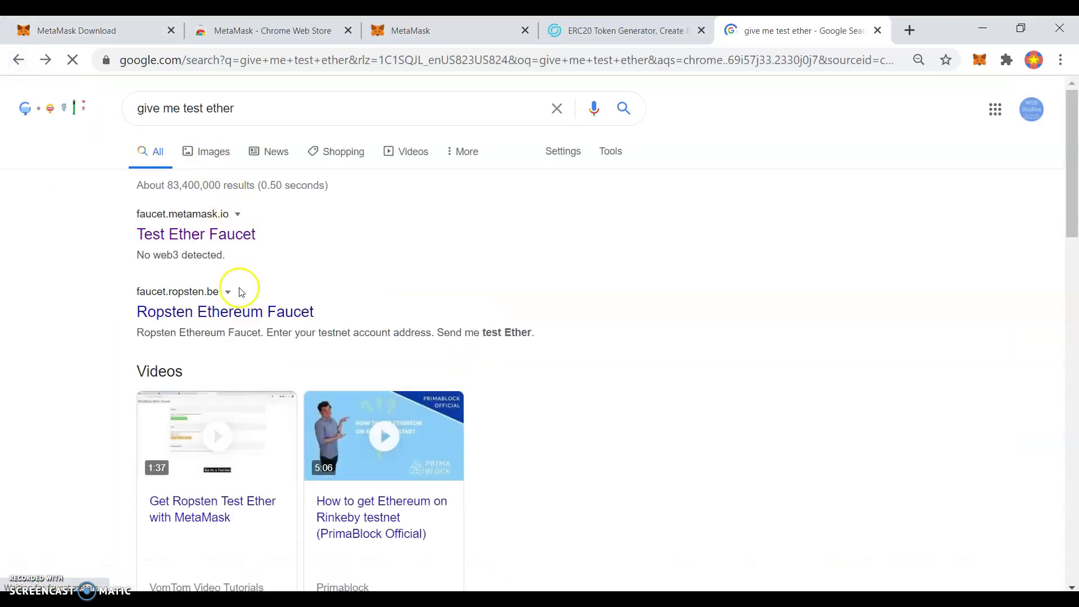
# Request Ropsten test ether from the faucet for the copied MetaMask account address
pyautogui.scroll(-2, 253, 337)
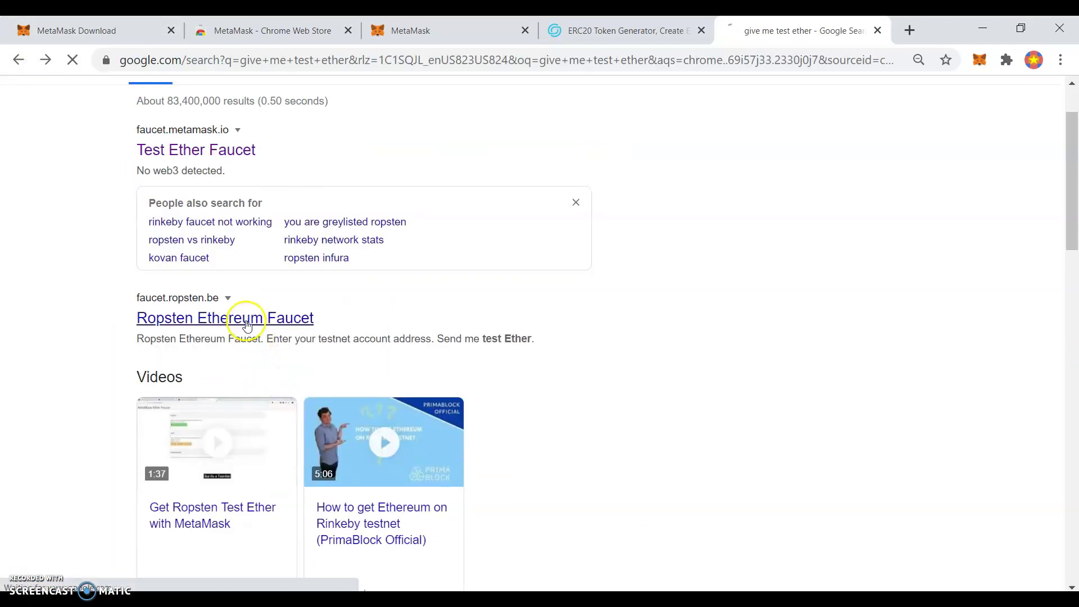
pyautogui.click(295, 316)
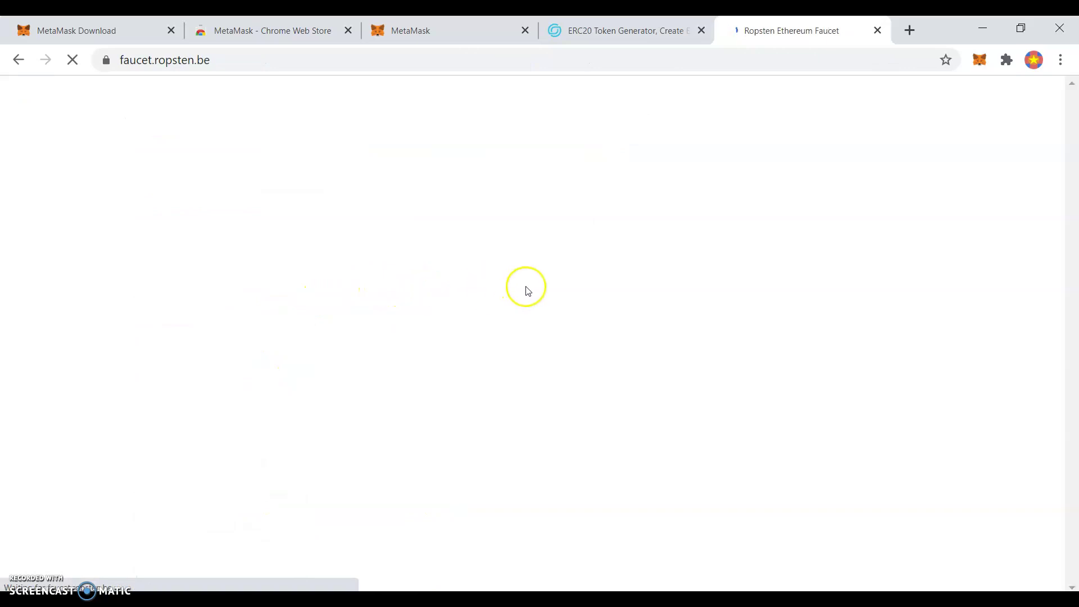
pyautogui.click(410, 30)
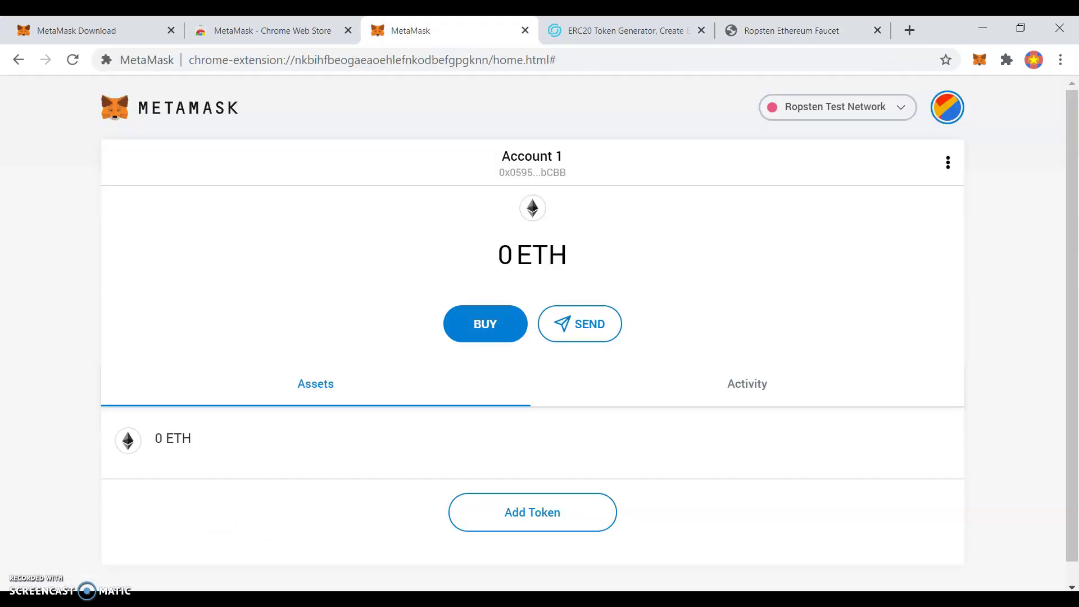
pyautogui.click(514, 169)
pyautogui.click(755, 30)
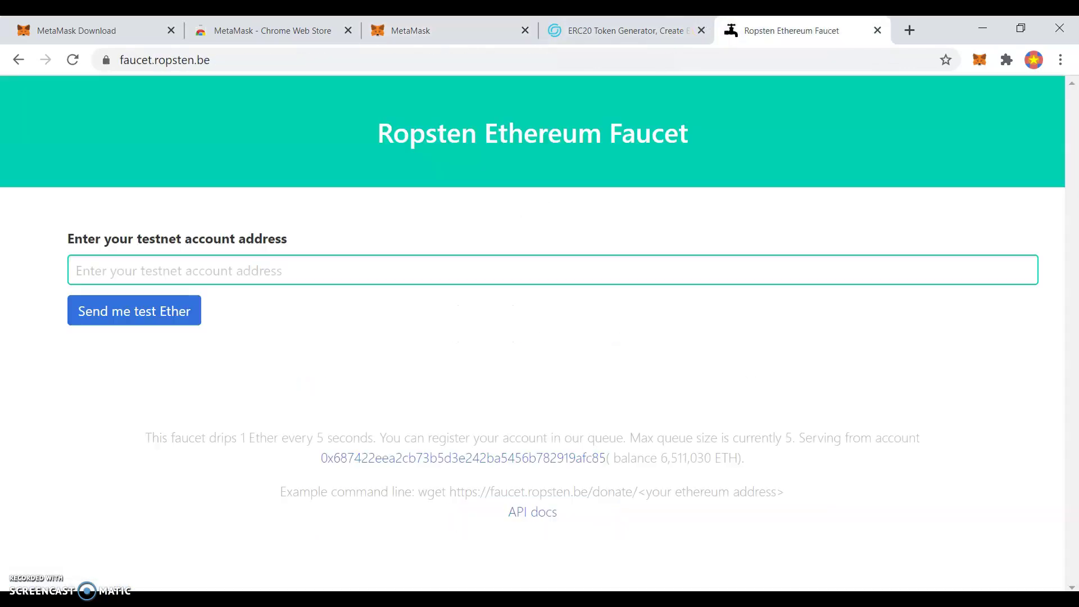
pyautogui.click(316, 262)
pyautogui.click(188, 306)
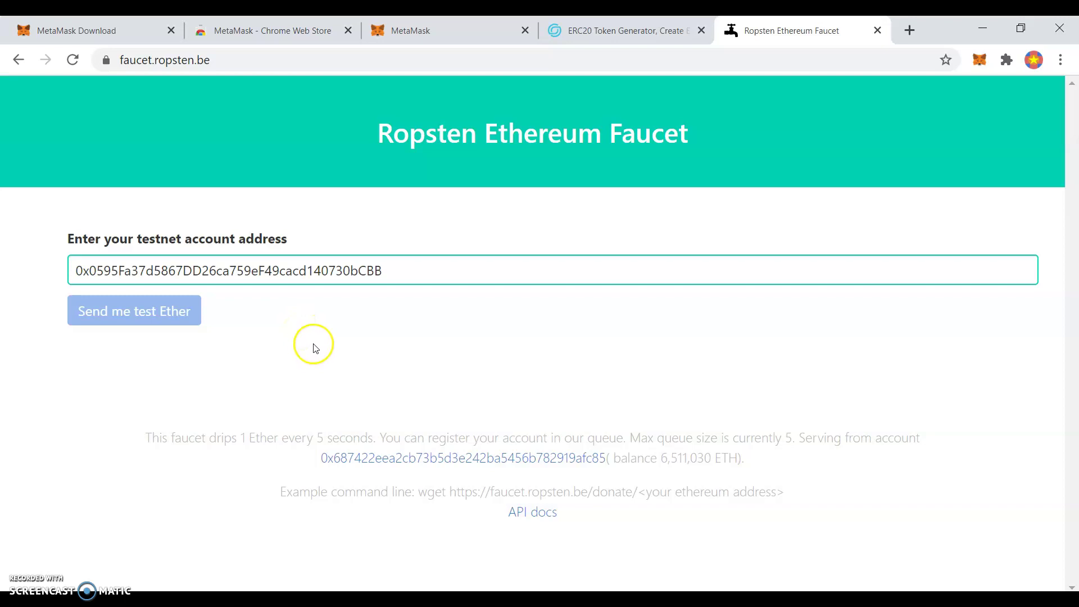
# Reload the MetaMask wallet page, then open the faucet's transaction hash on Etherscan
pyautogui.click(624, 31)
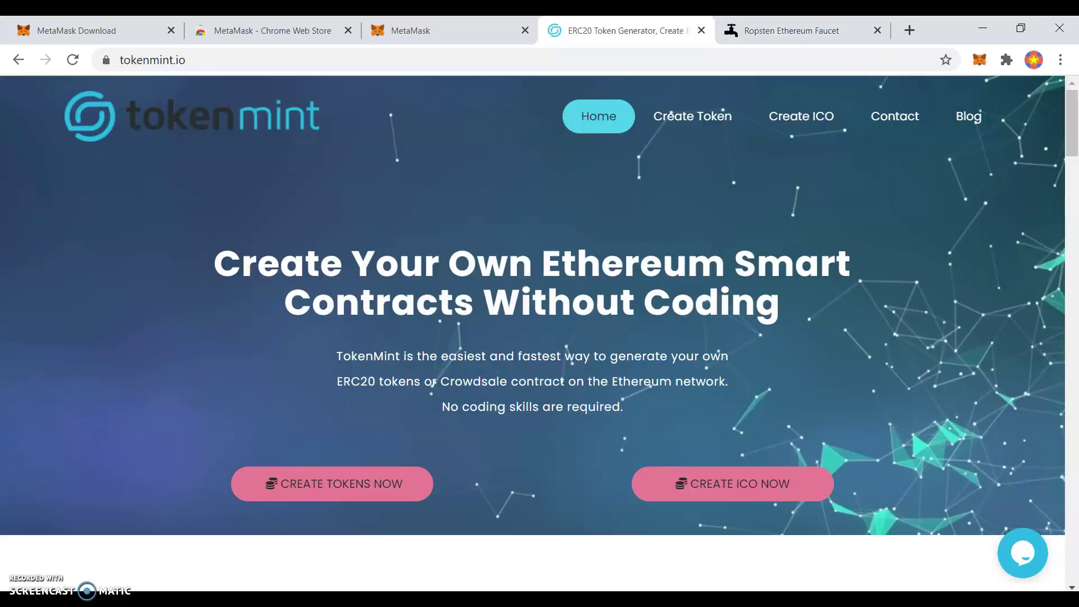
pyautogui.click(483, 31)
pyautogui.click(506, 60)
pyautogui.press('Return')
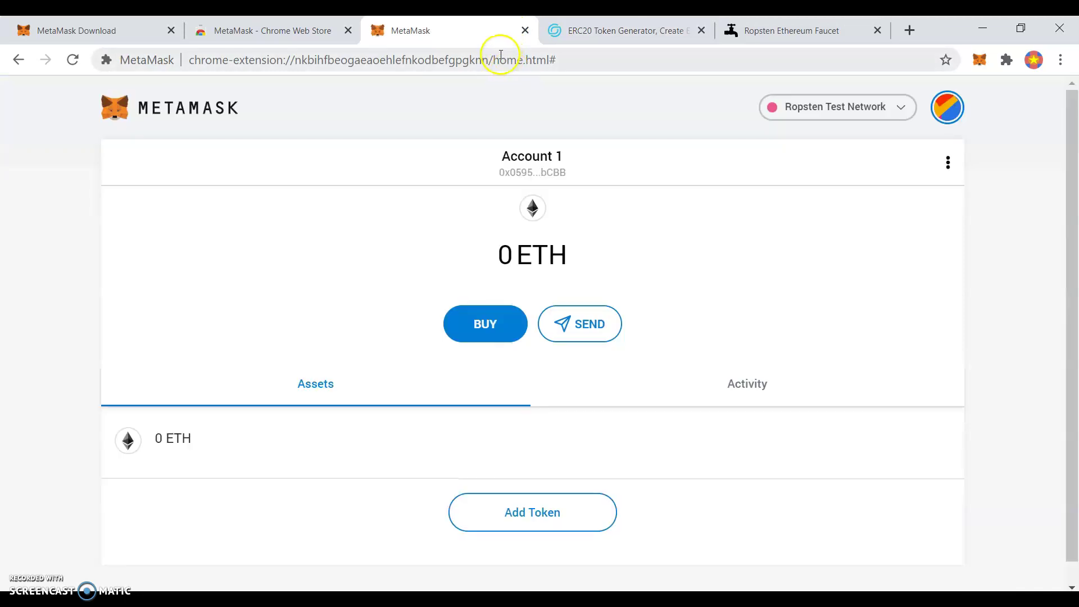
pyautogui.click(776, 32)
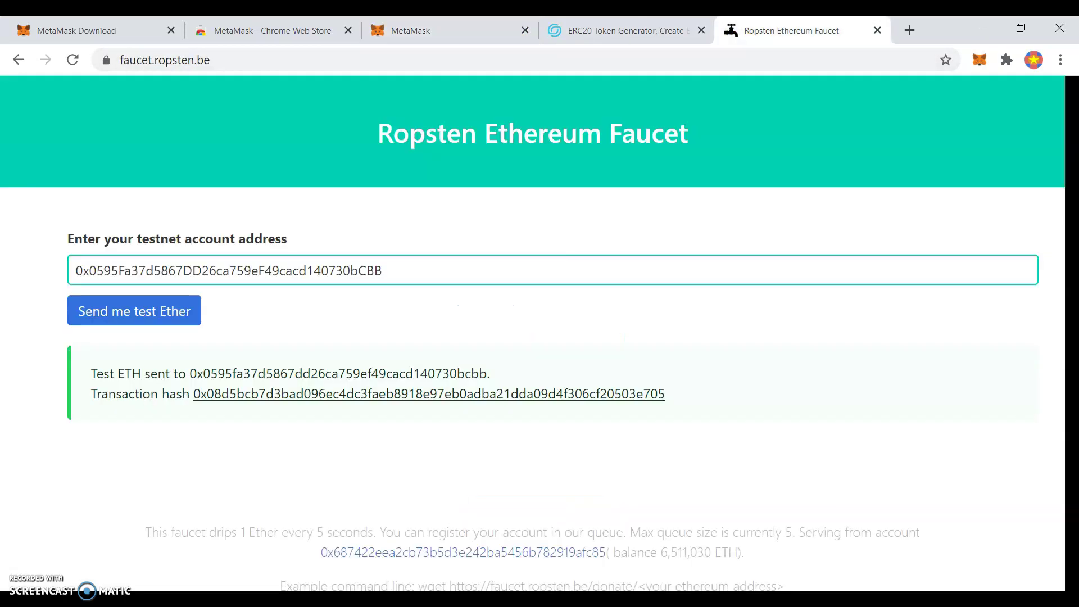
pyautogui.scroll(-1, 489, 268)
pyautogui.click(412, 334)
# Close the faucet page and review the 1 Ether transaction details on Etherscan
pyautogui.click(651, 30)
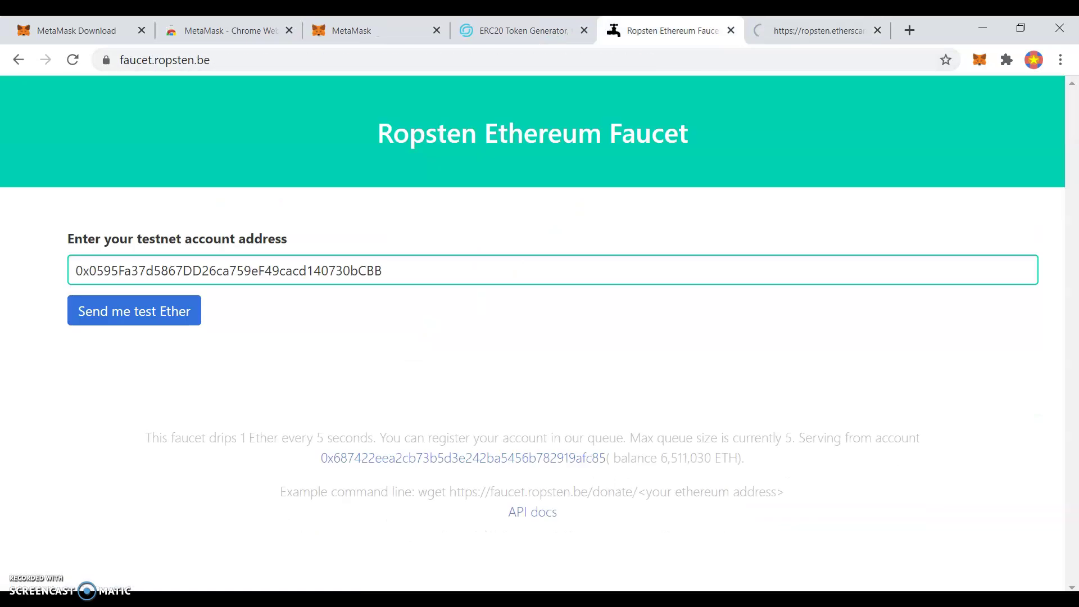
pyautogui.hotkey('ctrl', 'w')
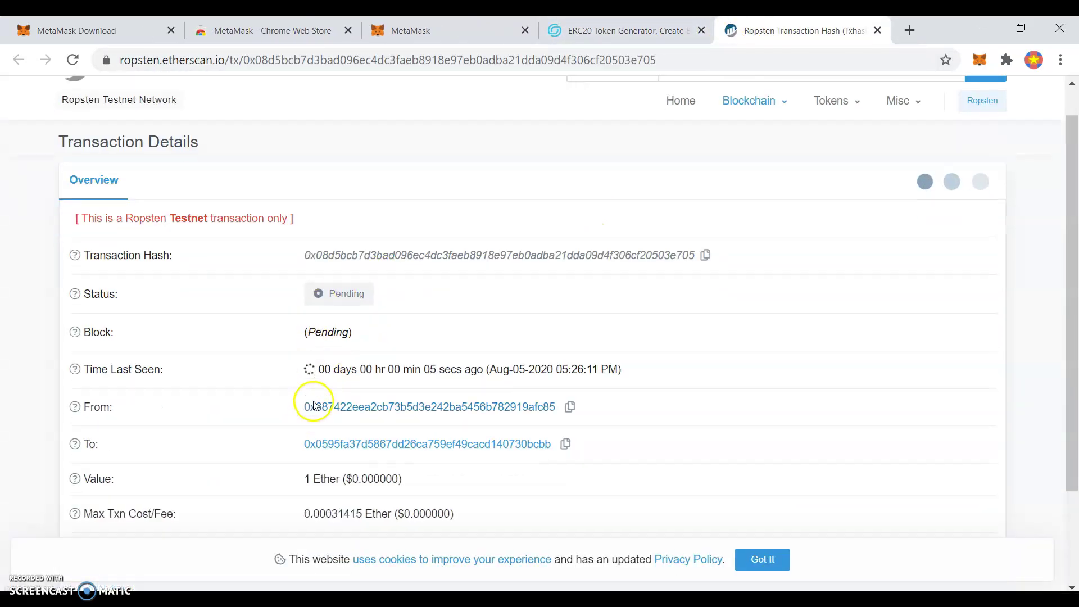
pyautogui.scroll(-1, 314, 405)
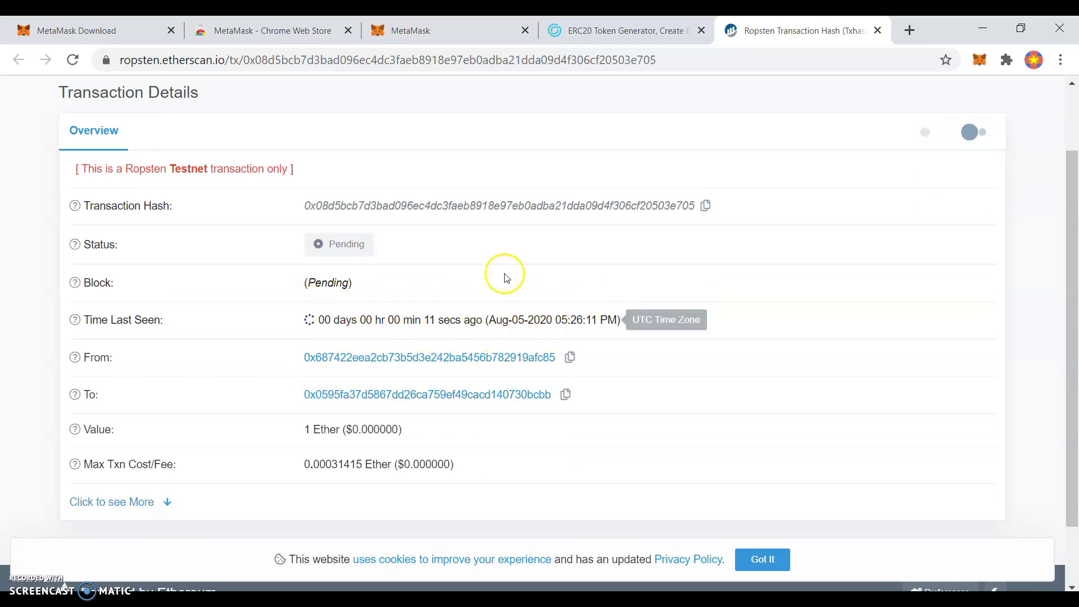
# Confirm the MetaMask wallet now shows 1 ETH, then close the Etherscan tab
pyautogui.hotkey('ctrl', '2')
pyautogui.hotkey('ctrl', '3')
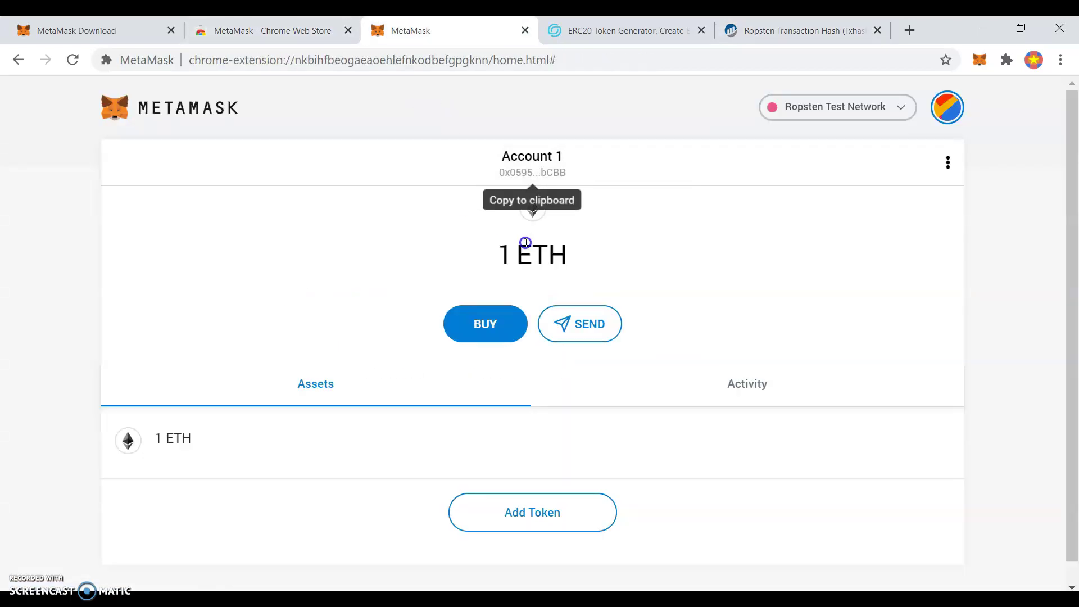
pyautogui.moveTo(480, 250); pyautogui.dragTo(600, 267)
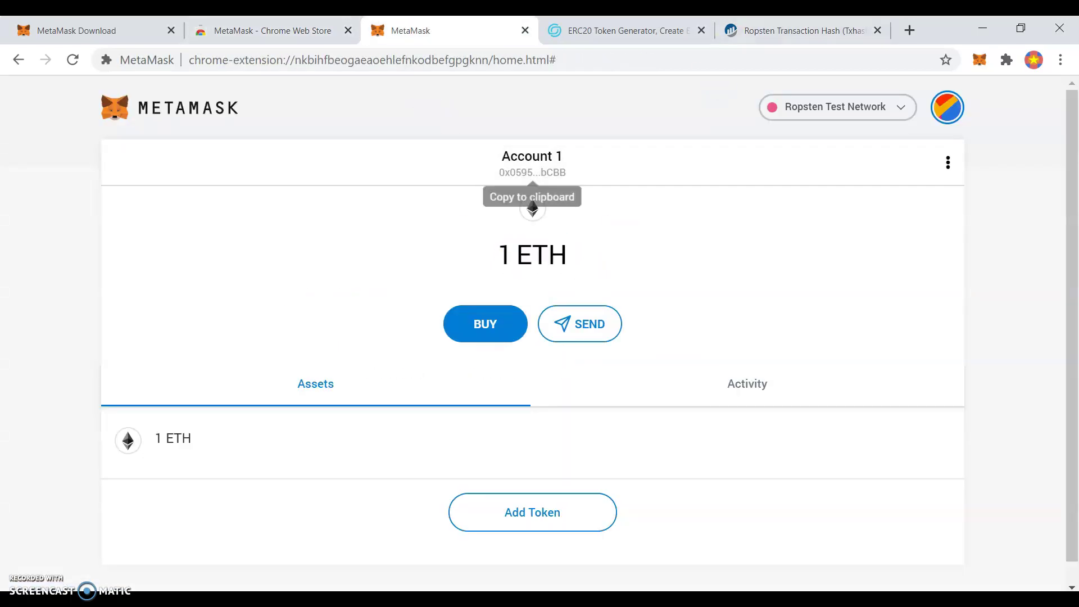
pyautogui.click(732, 34)
pyautogui.hotkey('ctrl', 'w')
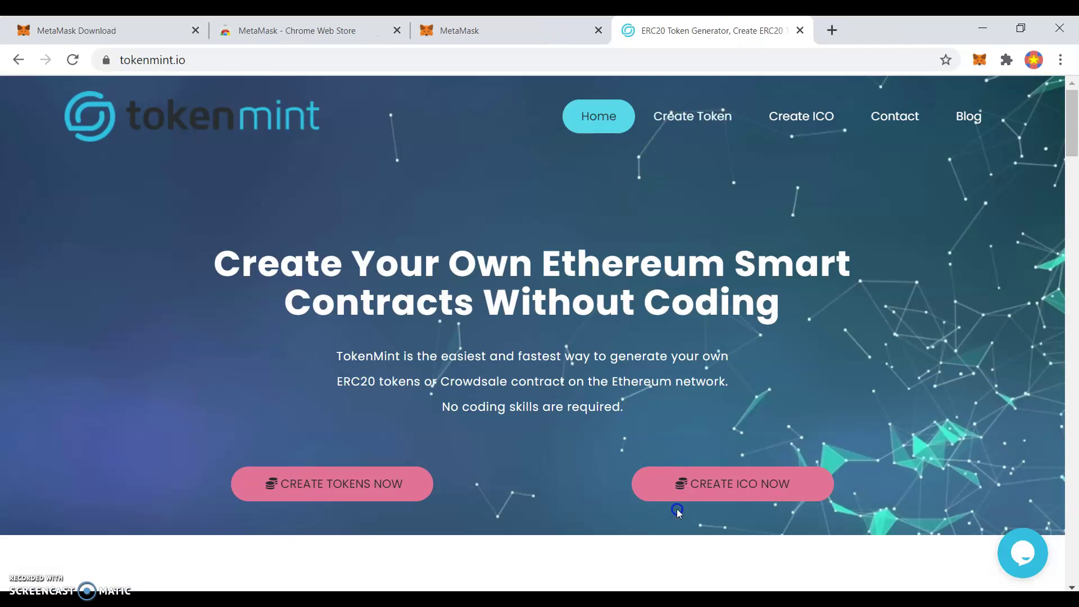
# Start a new token in TokenMint's wizard, keeping Fixed supply ERC-20 as the type
pyautogui.click(384, 487)
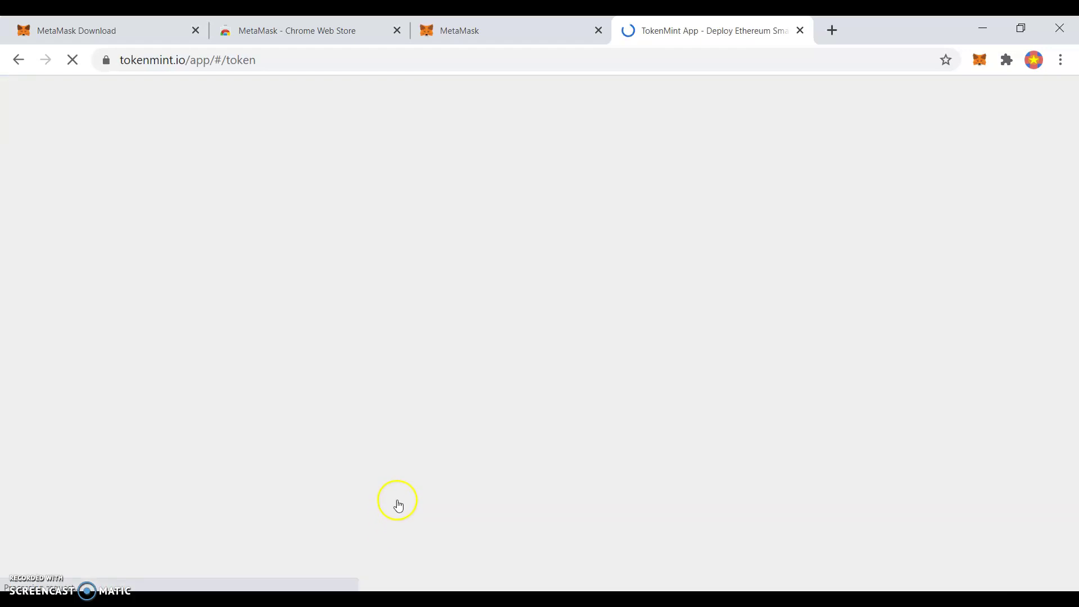
pyautogui.scroll(-3, 542, 426)
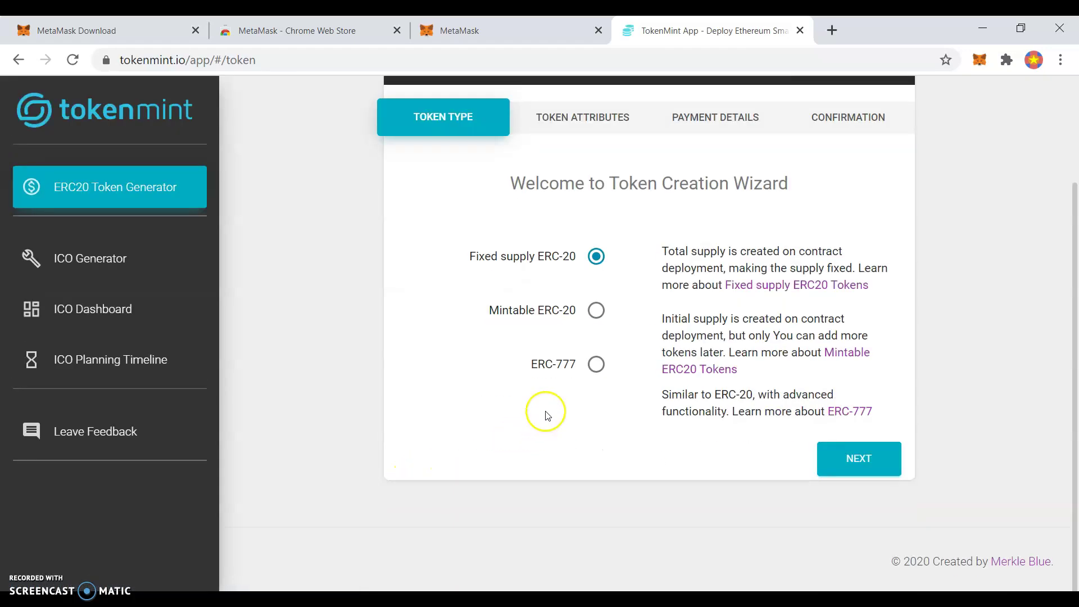
pyautogui.scroll(2, 576, 365)
pyautogui.scroll(-3, 580, 364)
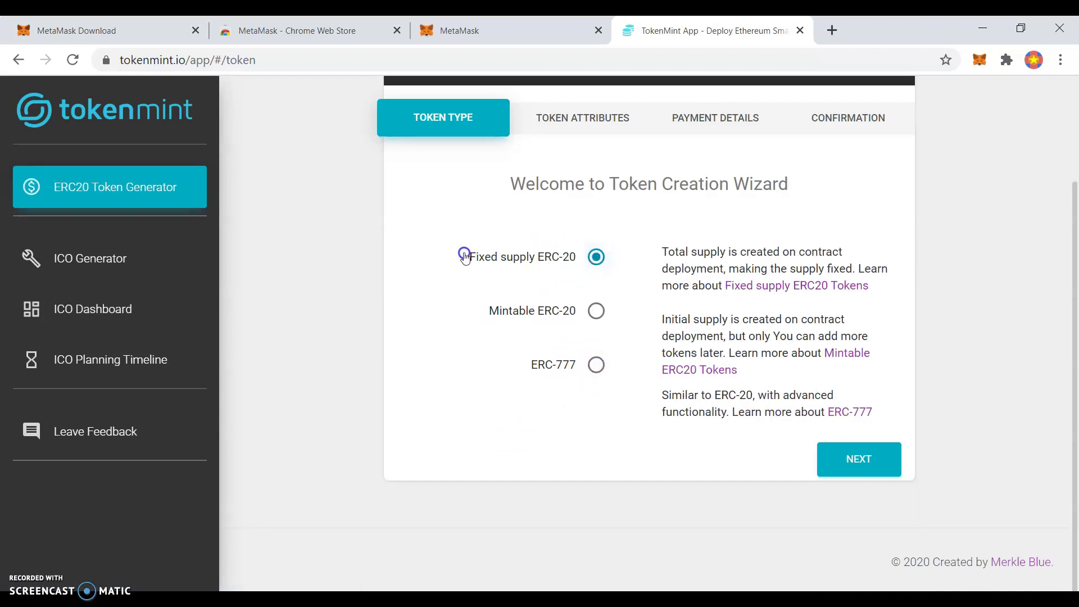
pyautogui.click(587, 261)
pyautogui.moveTo(593, 269); pyautogui.dragTo(560, 261)
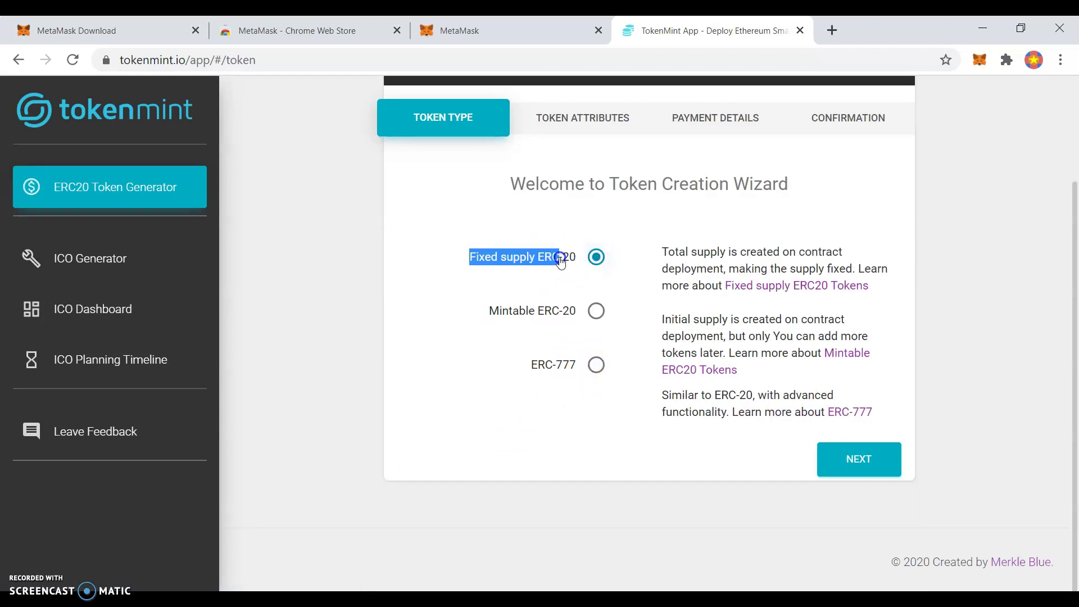
pyautogui.click(513, 491)
pyautogui.click(847, 458)
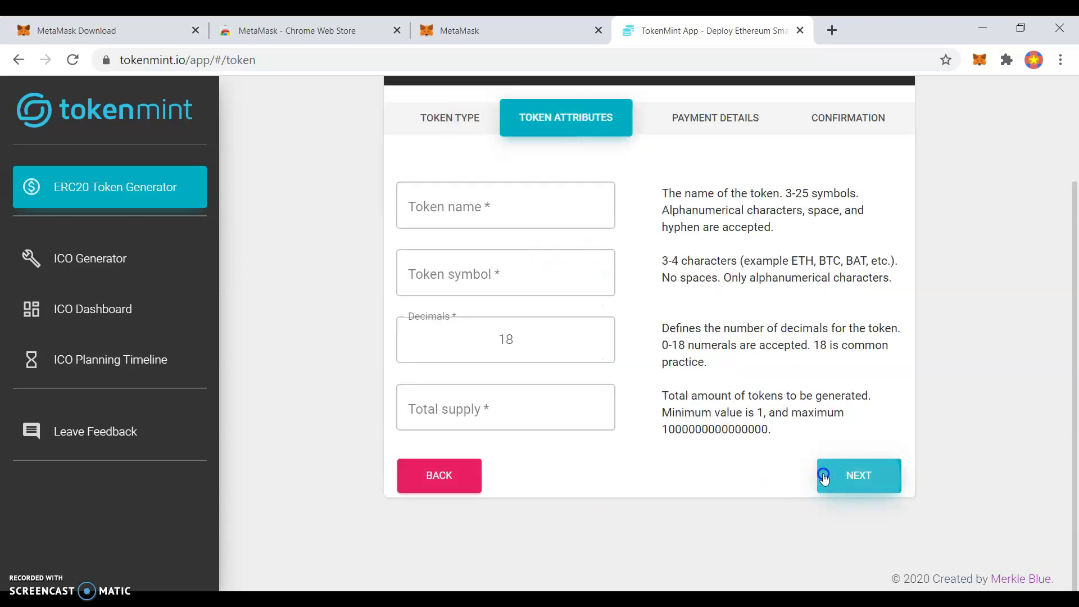
# Enter token name 'WSB Studios Token', symbol WST, 18 decimals and the total supply
pyautogui.scroll(3, 713, 505)
pyautogui.click(554, 334)
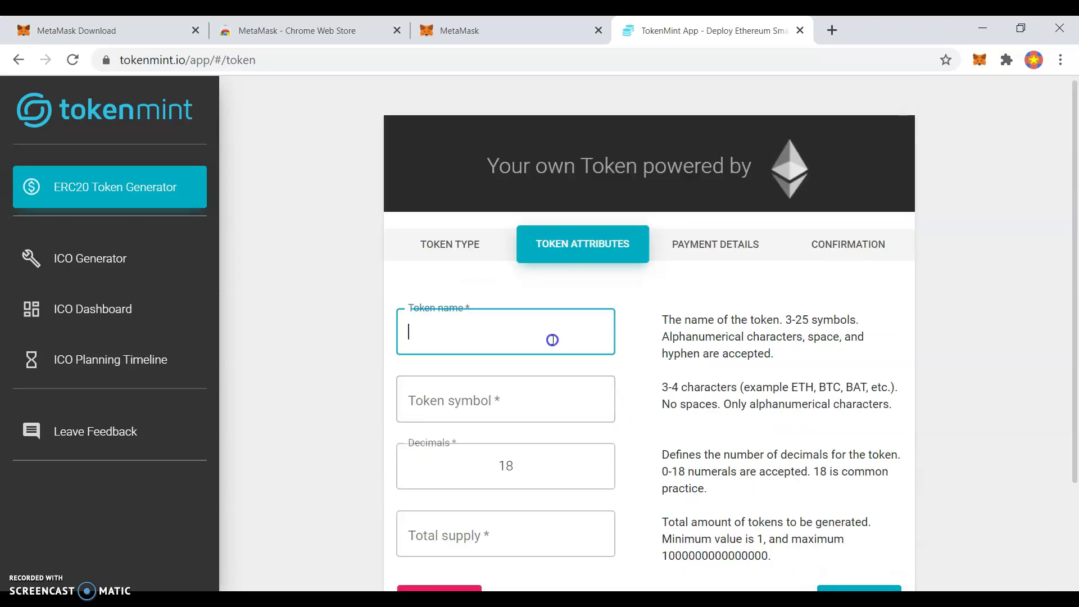
pyautogui.scroll(-3, 551, 340)
pyautogui.write('WSB Studio')
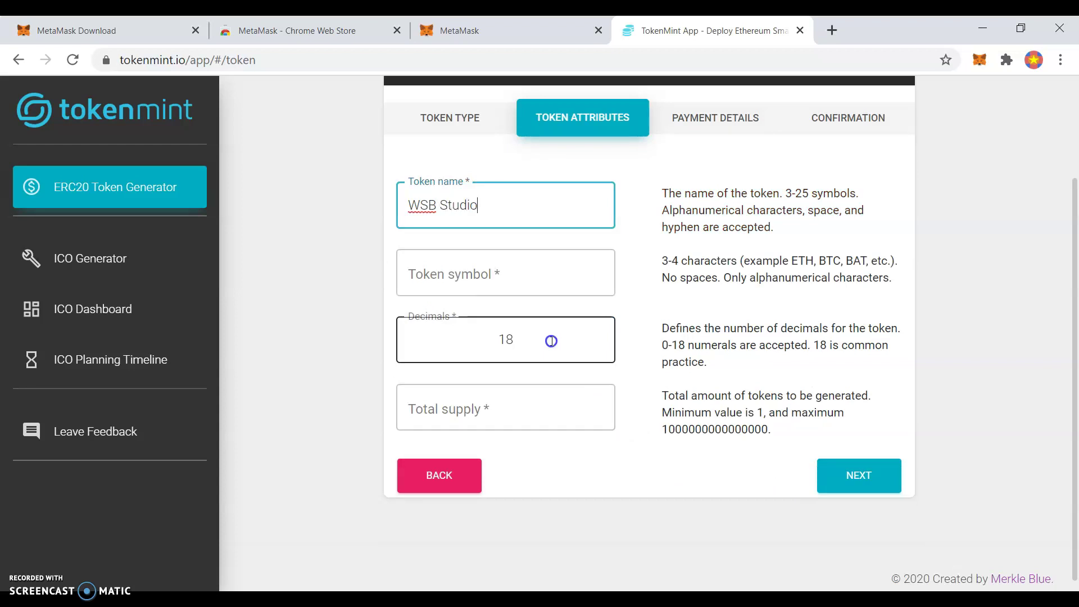
pyautogui.write('s Token')
pyautogui.press('Tab')
pyautogui.write('WST')
pyautogui.press('Tab')
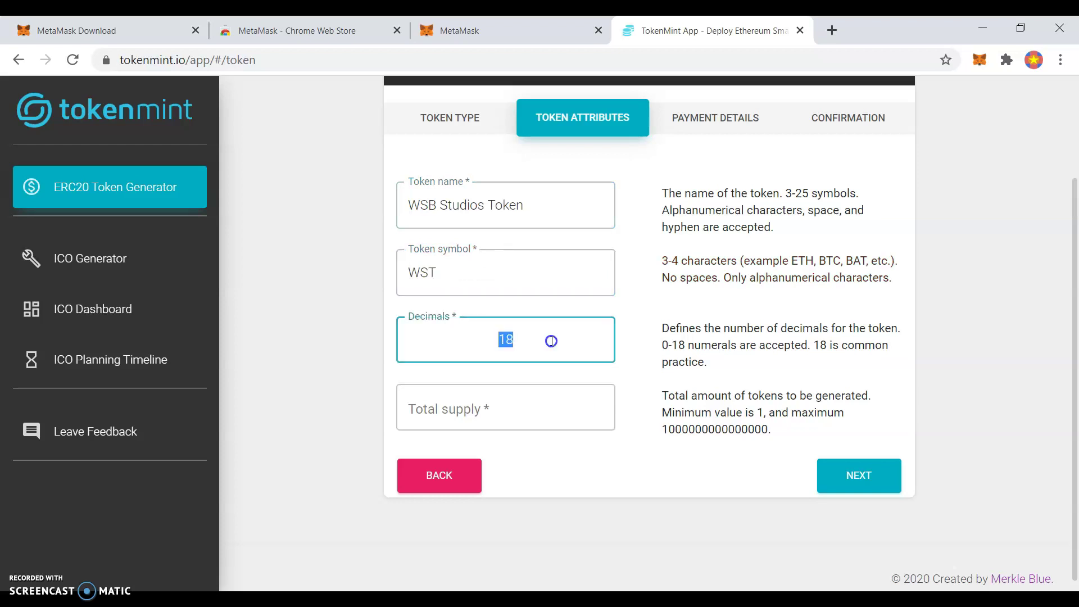
pyautogui.press('Tab')
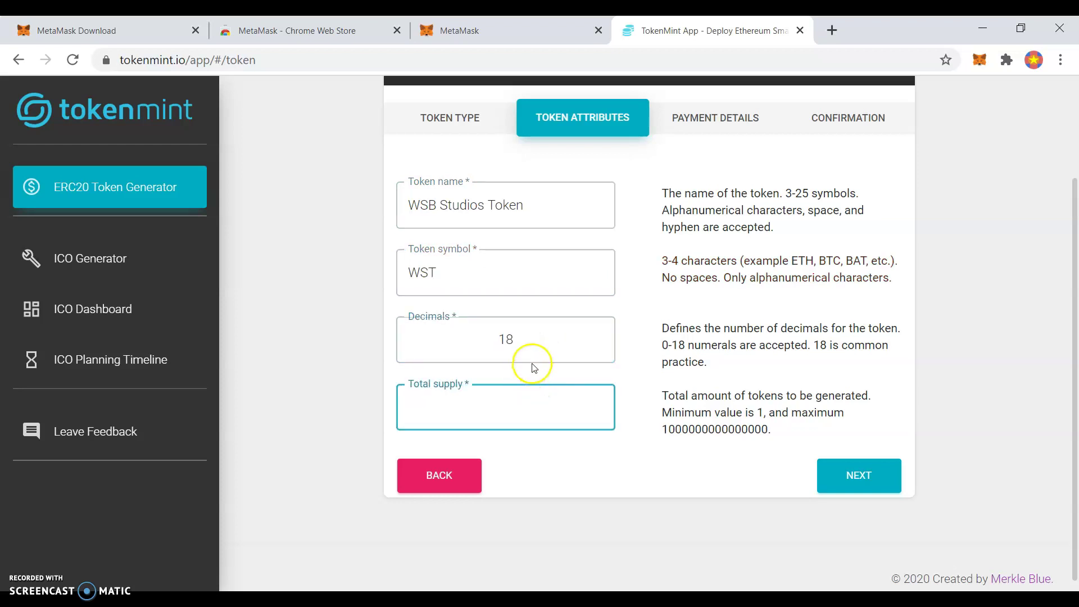
pyautogui.click(530, 355)
pyautogui.click(533, 393)
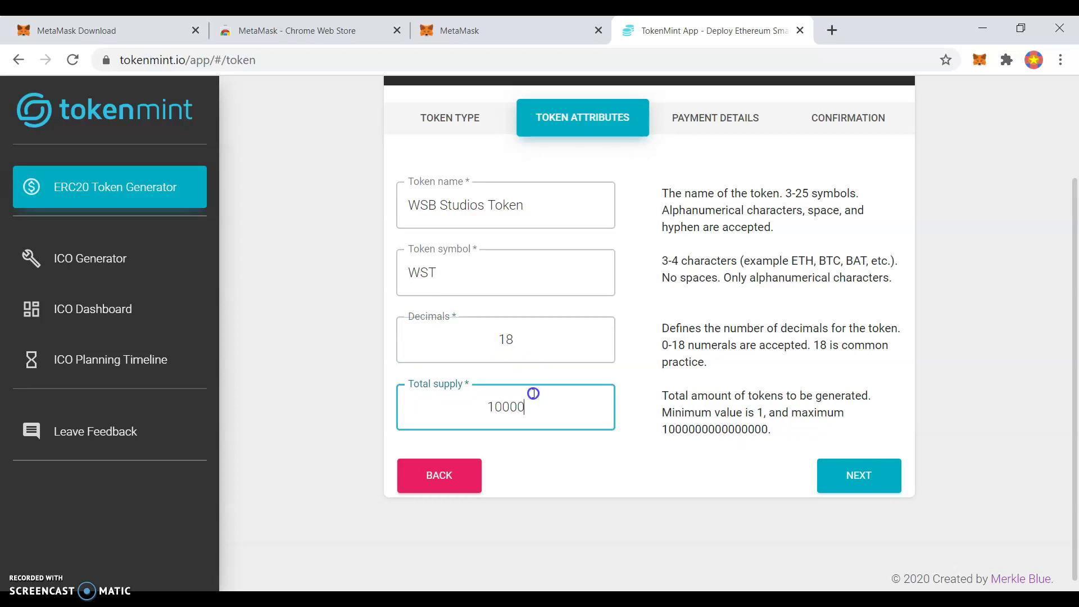
pyautogui.click(513, 442)
pyautogui.click(826, 473)
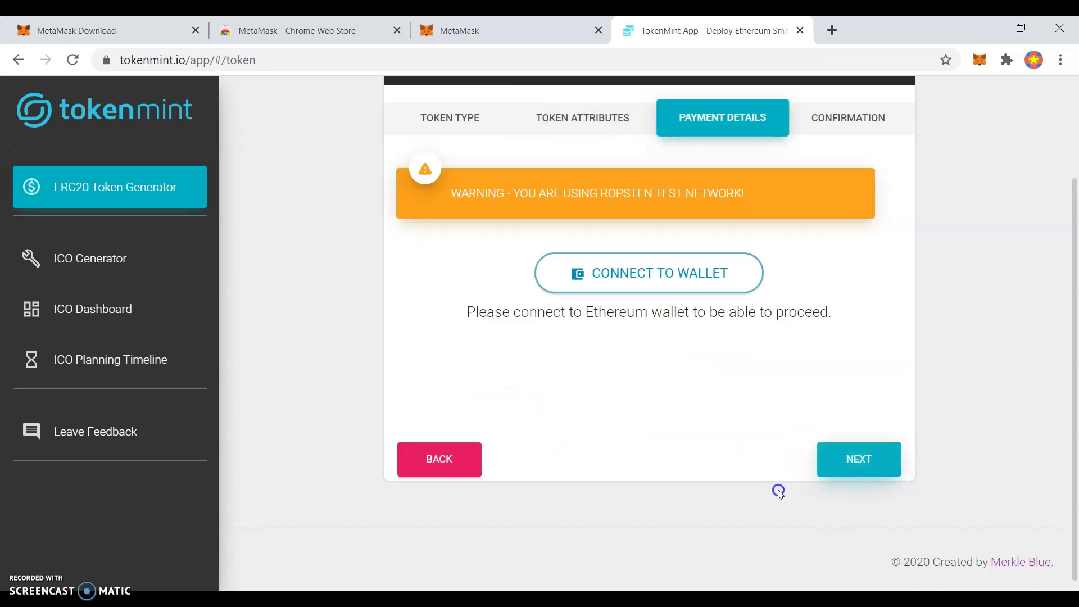
# Connect MetaMask Account 1 to TokenMint to fill Paying Account and Token Owner
pyautogui.scroll(3, 714, 474)
pyautogui.moveTo(596, 324); pyautogui.dragTo(742, 326)
pyautogui.click(718, 403)
pyautogui.scroll(-3, 594, 426)
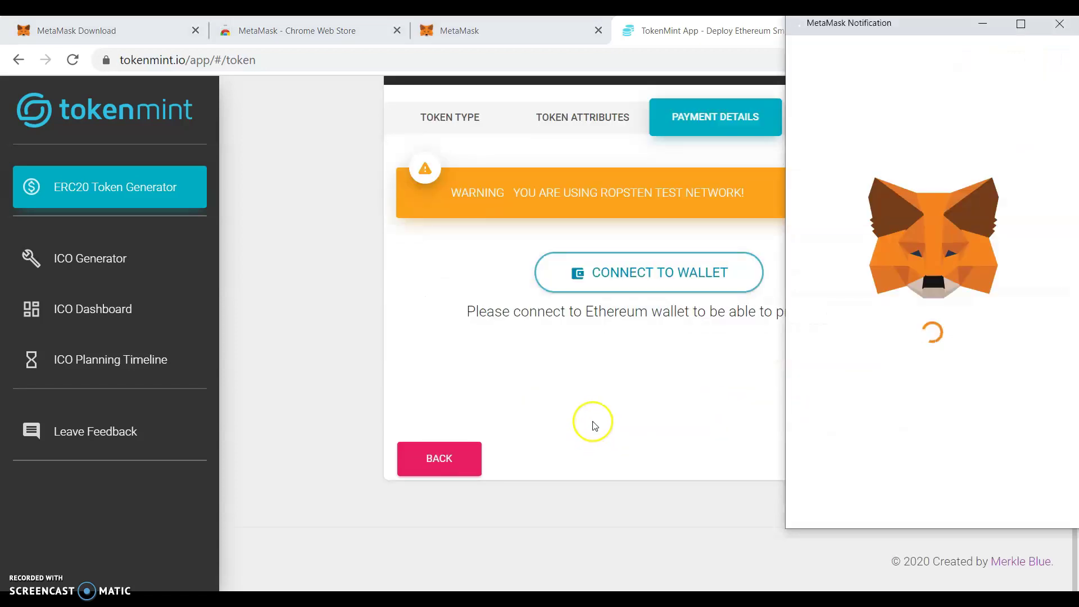
pyautogui.scroll(3, 594, 421)
pyautogui.scroll(-3, 599, 409)
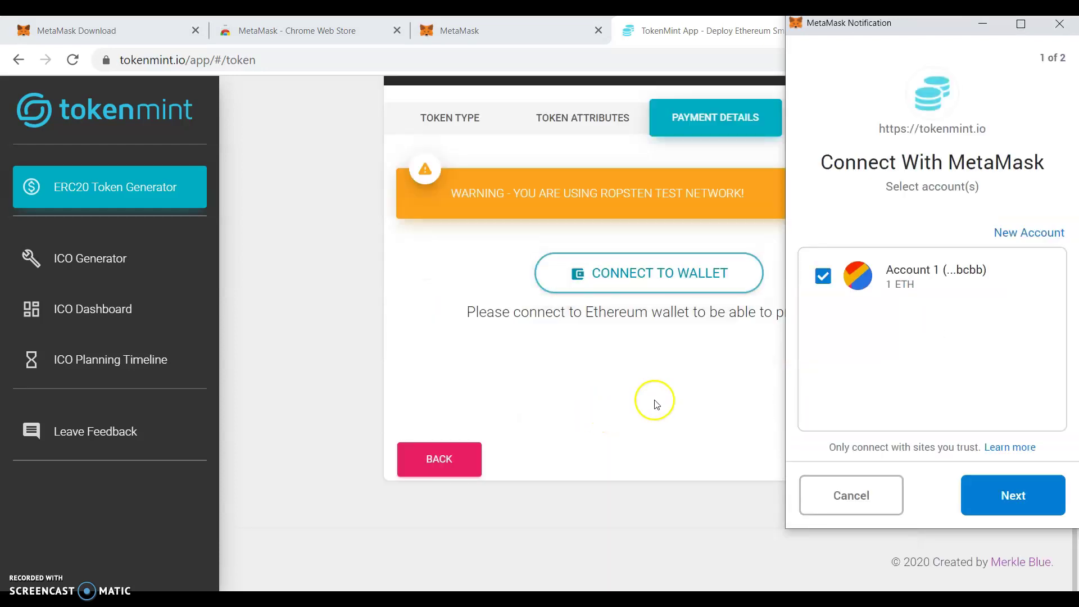
pyautogui.click(1013, 493)
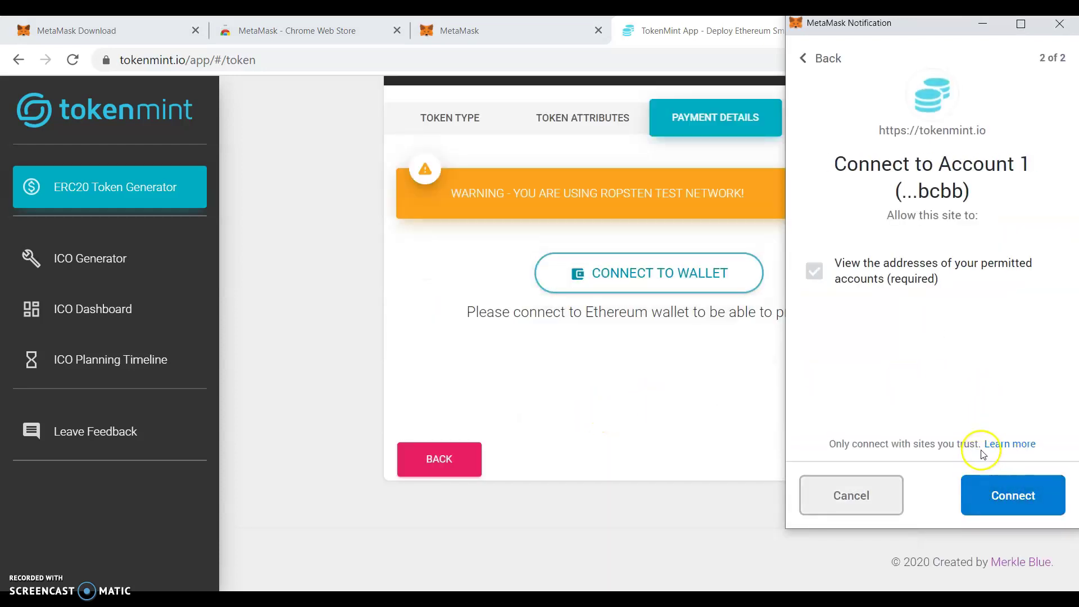
pyautogui.click(993, 490)
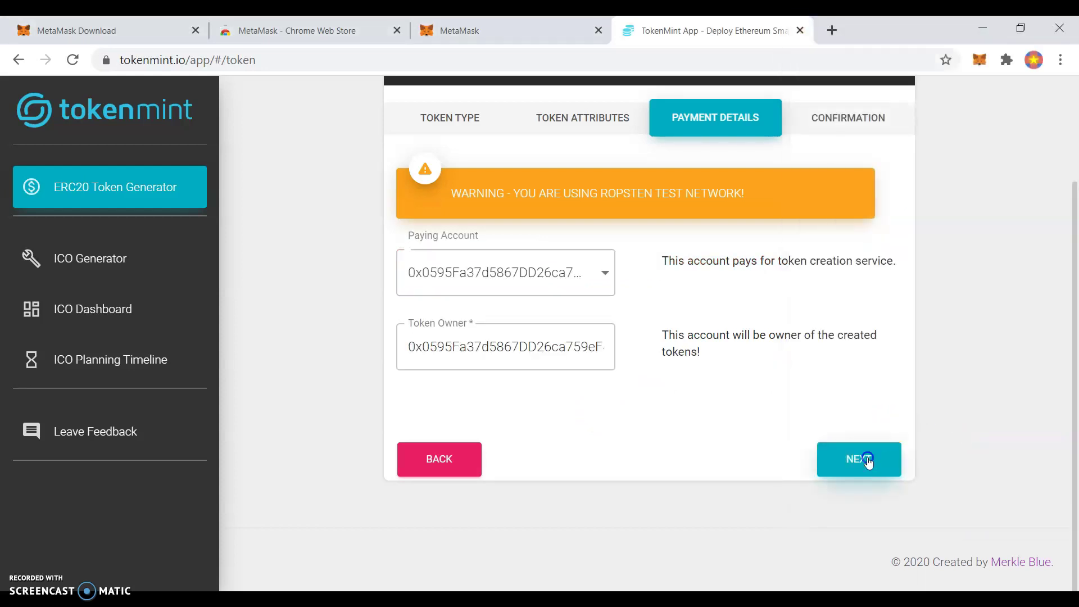
pyautogui.click(868, 460)
# Finish the wizard and confirm the WST contract deployment in MetaMask
pyautogui.scroll(-3, 843, 452)
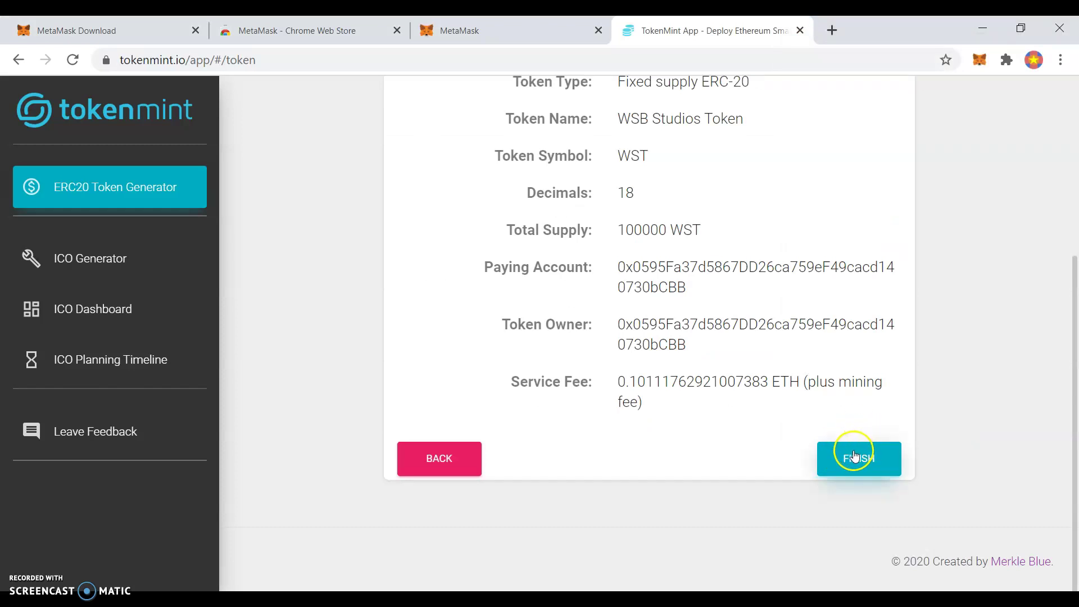
pyautogui.click(854, 456)
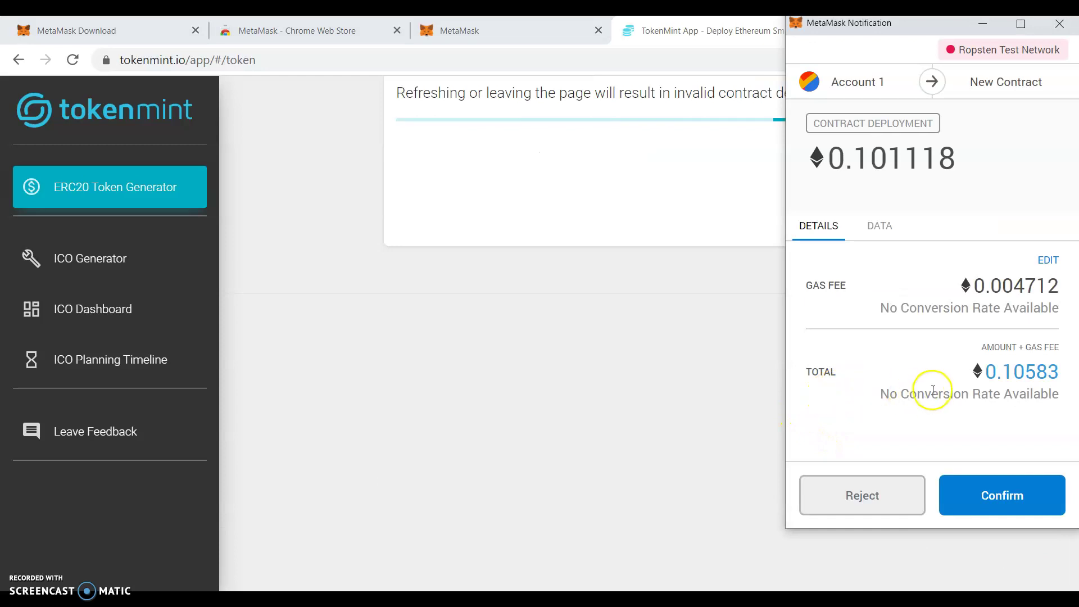
pyautogui.click(1003, 490)
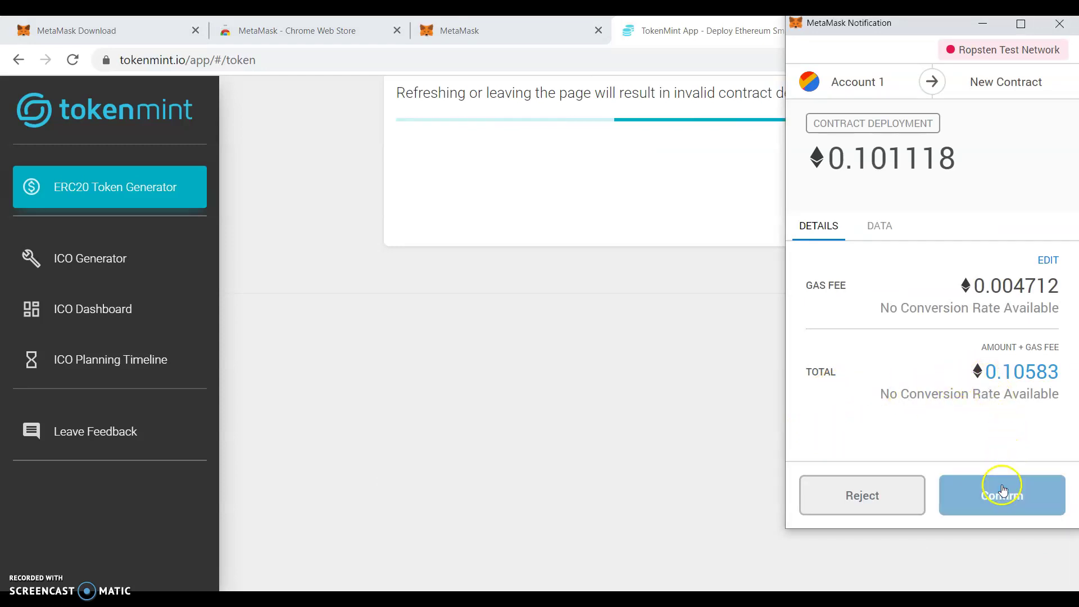
pyautogui.scroll(2, 949, 472)
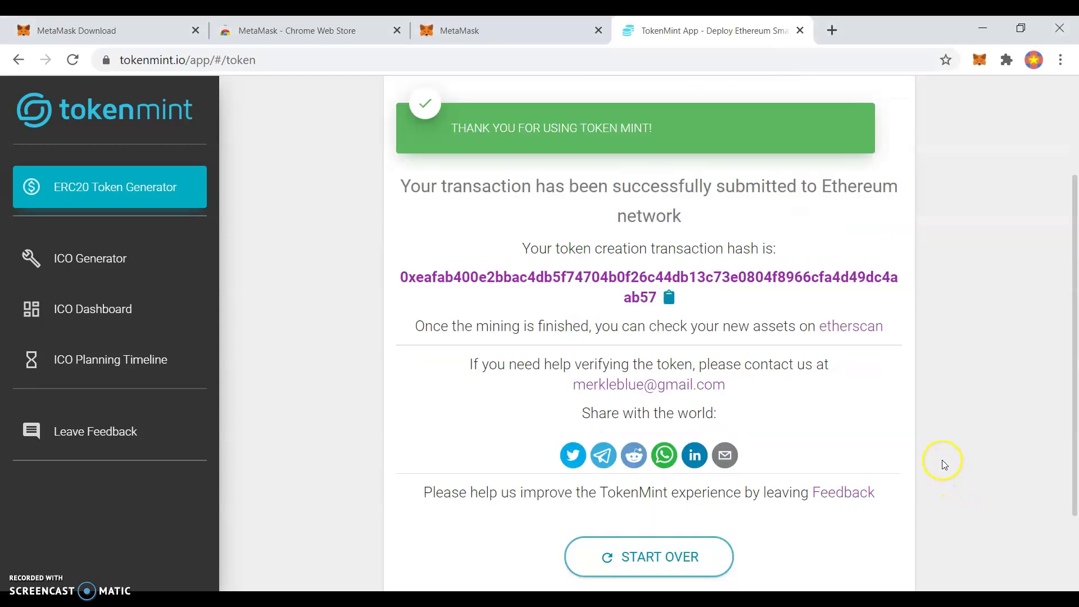
pyautogui.scroll(-2, 664, 289)
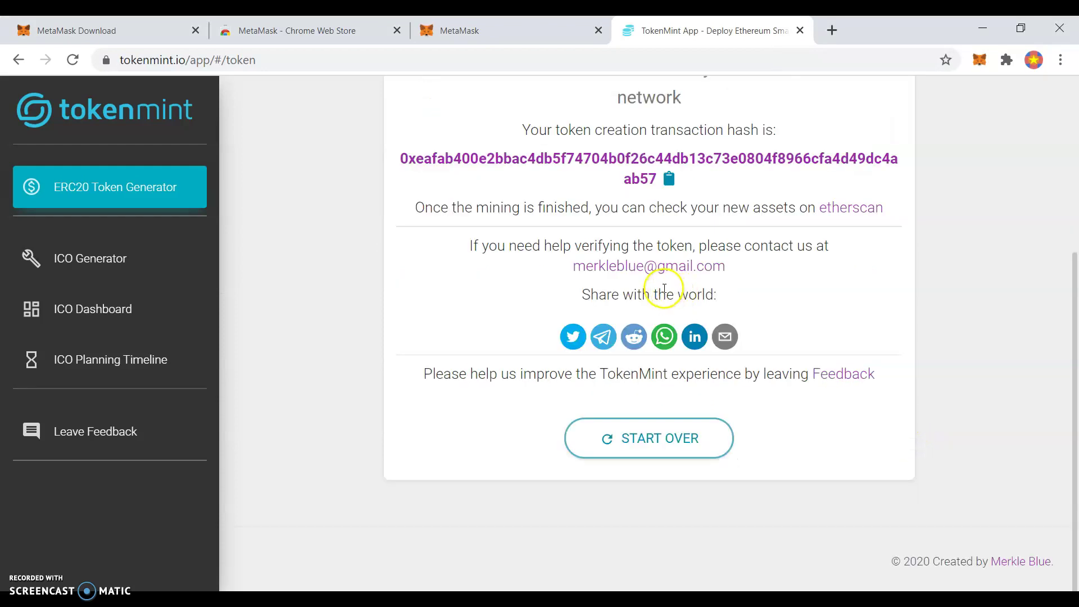
pyautogui.scroll(4, 673, 294)
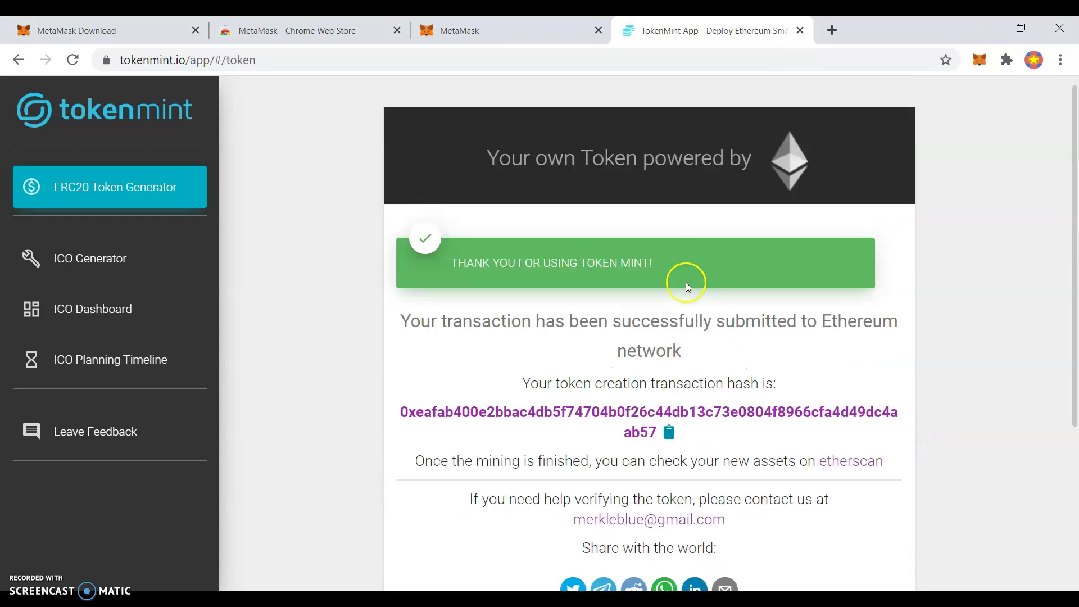
pyautogui.click(635, 411)
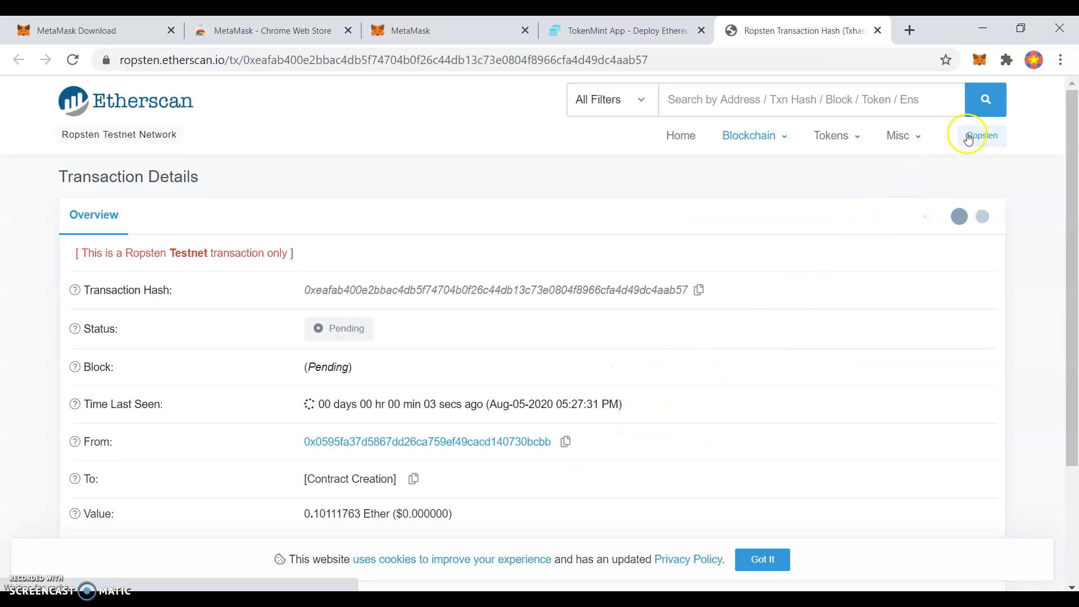
pyautogui.click(979, 61)
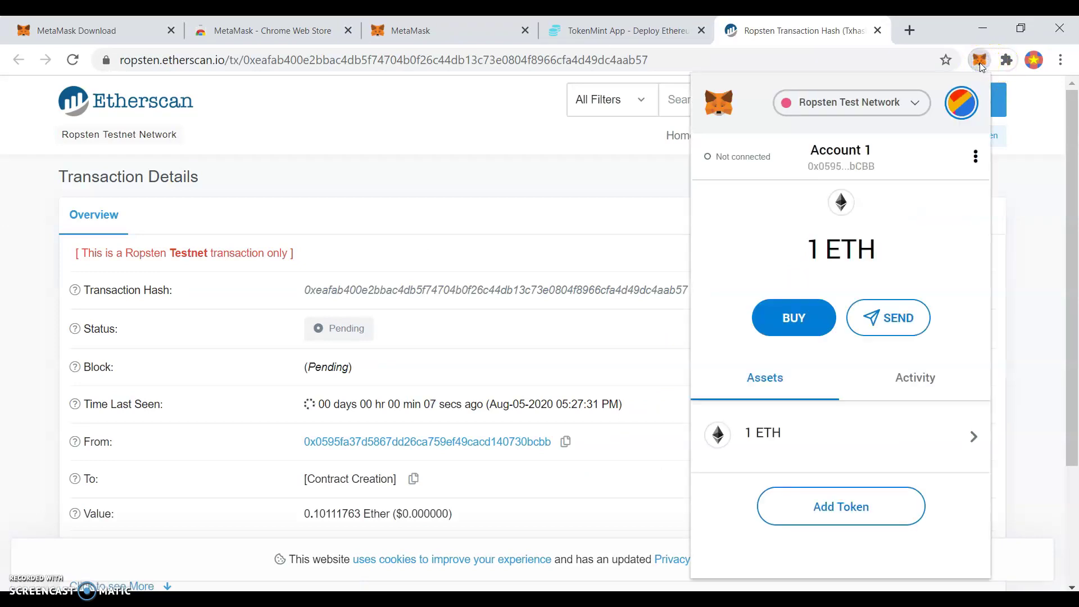
pyautogui.scroll(-1, 533, 449)
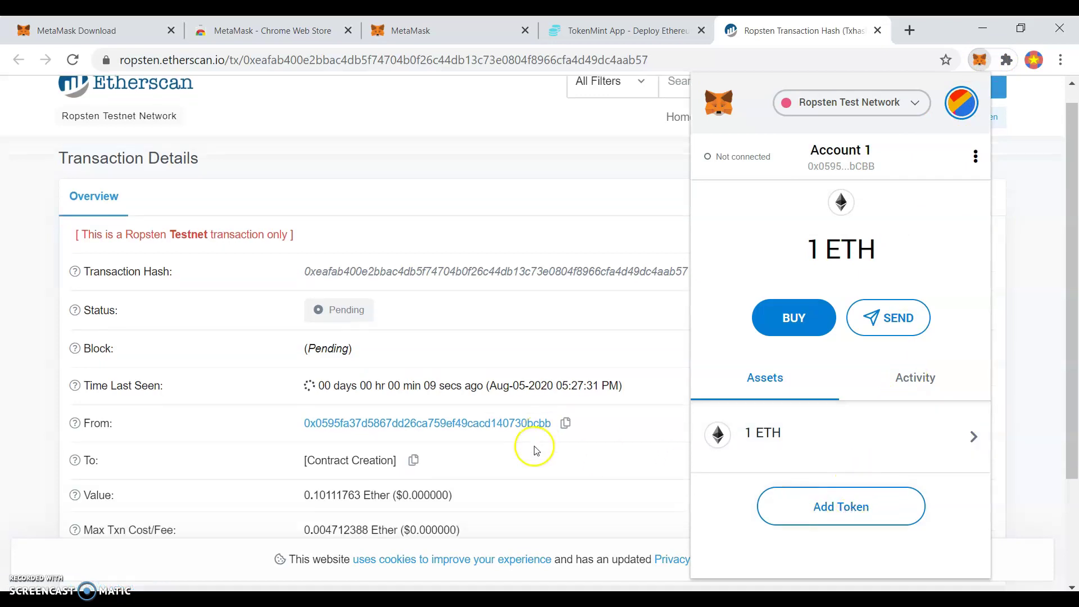
pyautogui.scroll(-3, 505, 421)
pyautogui.click(474, 397)
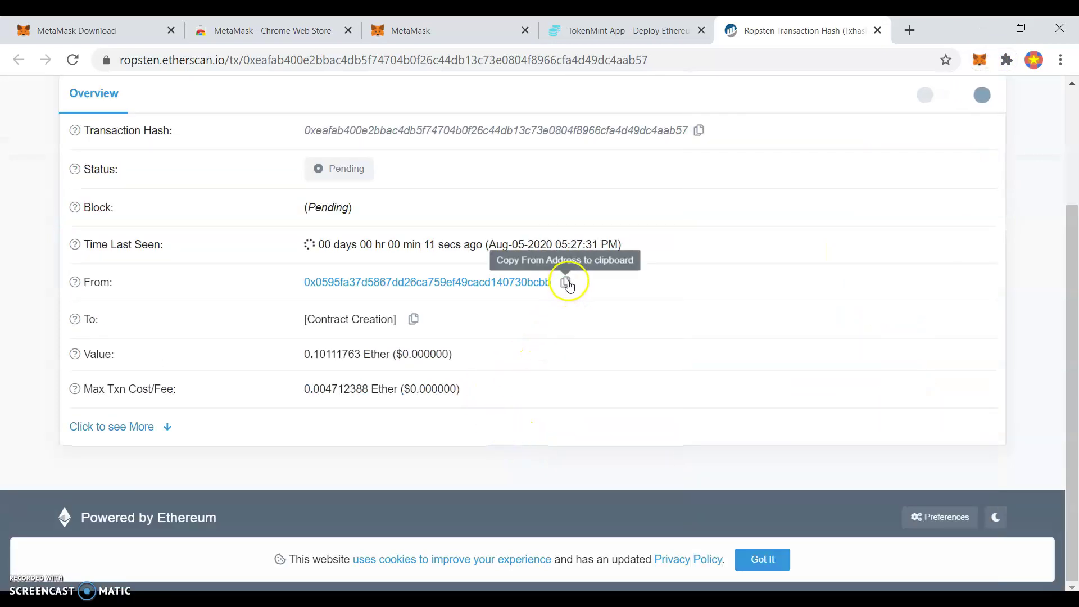
pyautogui.scroll(1, 562, 175)
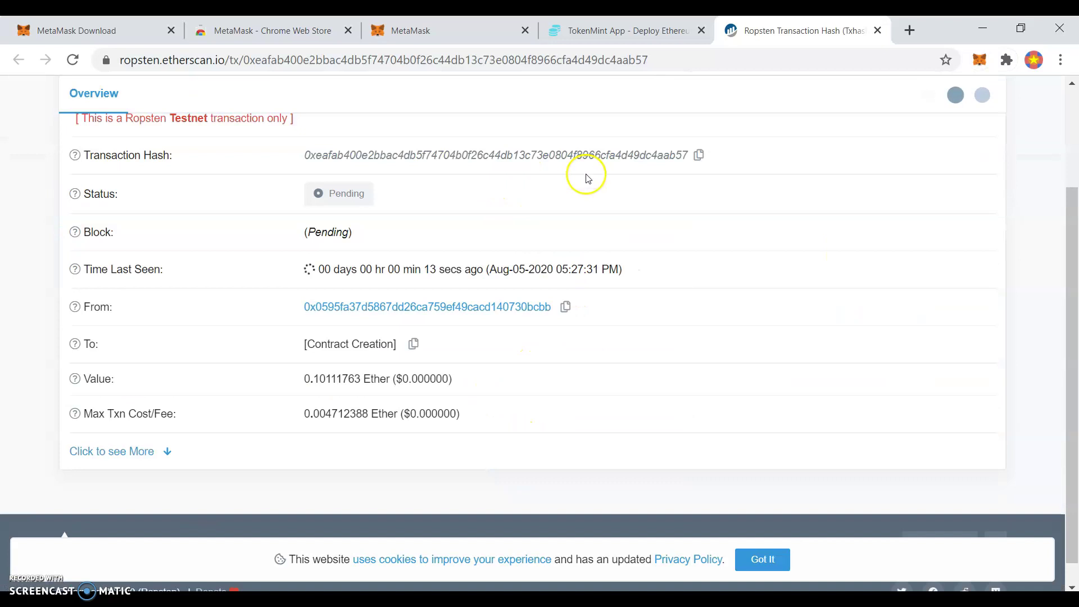
pyautogui.scroll(3, 585, 186)
pyautogui.scroll(-3, 592, 174)
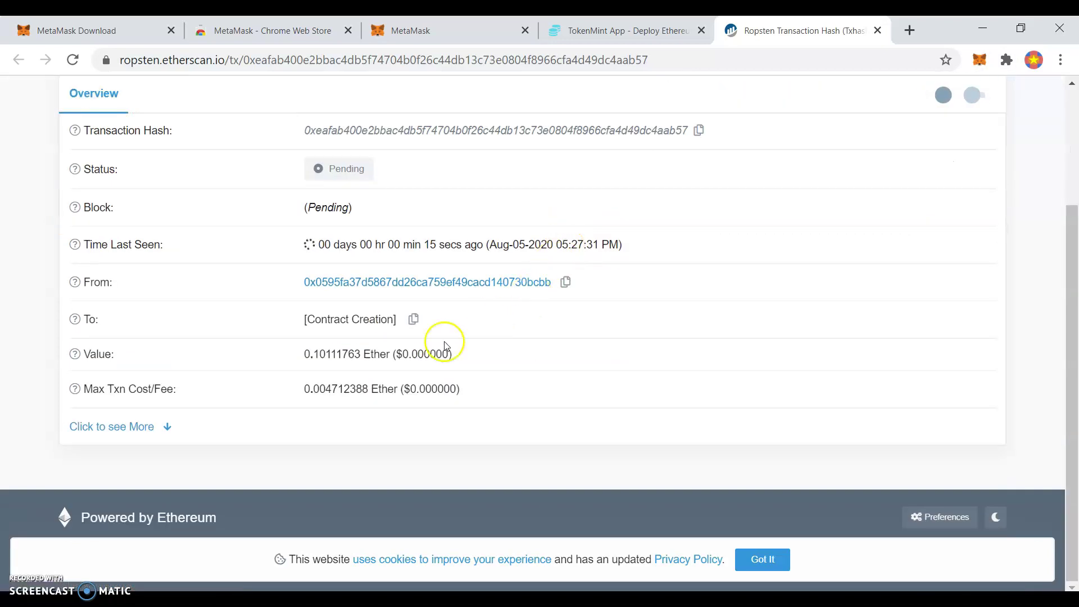
pyautogui.hotkey('ctrl', 'w')
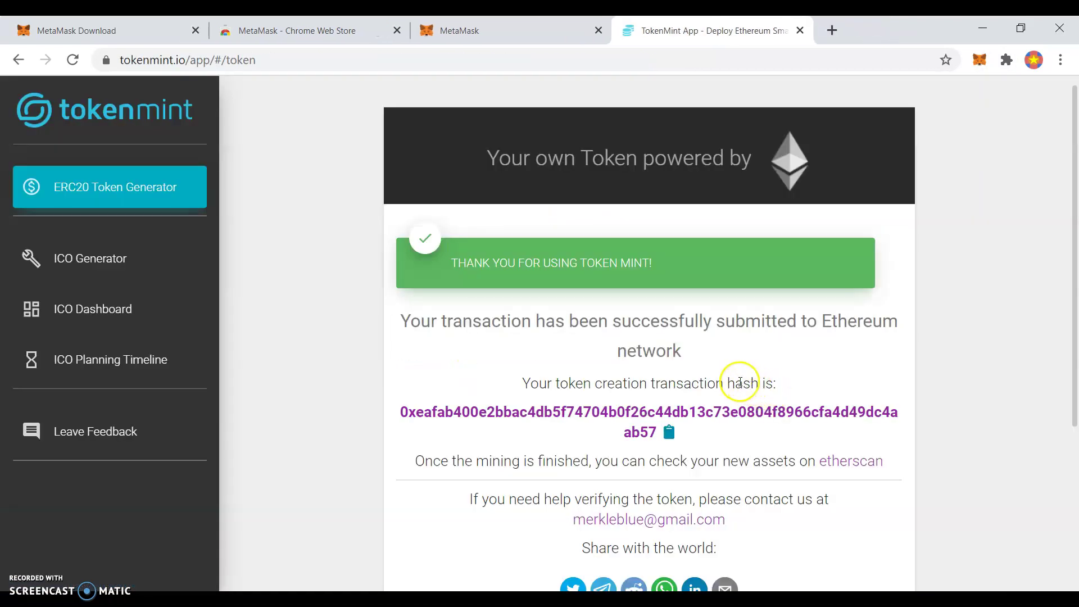
# Open the wallet's Etherscan address page from the success link and review its balance and transactions
pyautogui.scroll(-2, 740, 382)
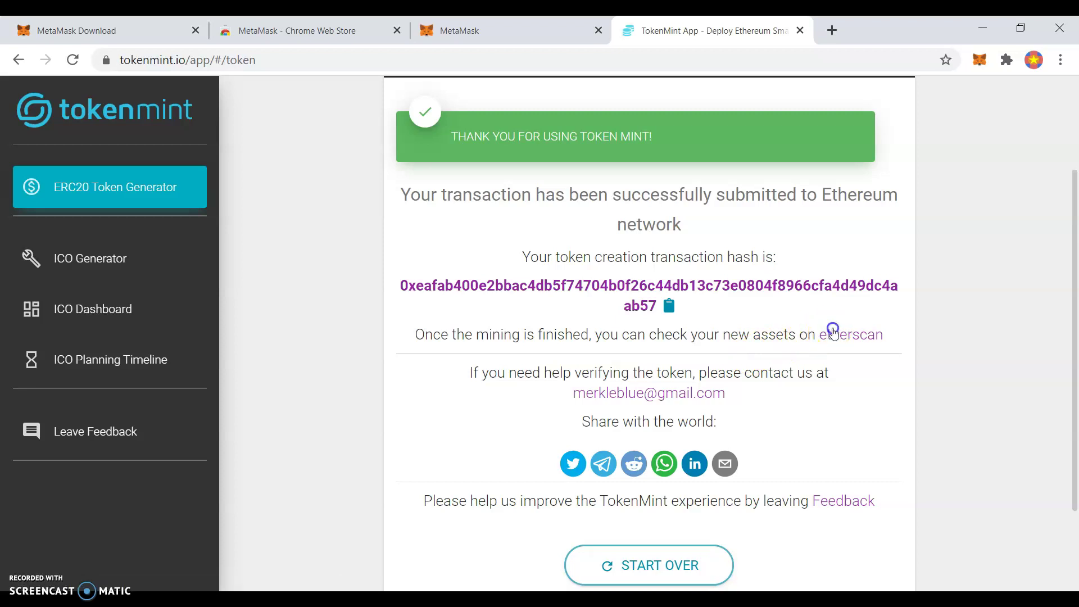
pyautogui.click(831, 333)
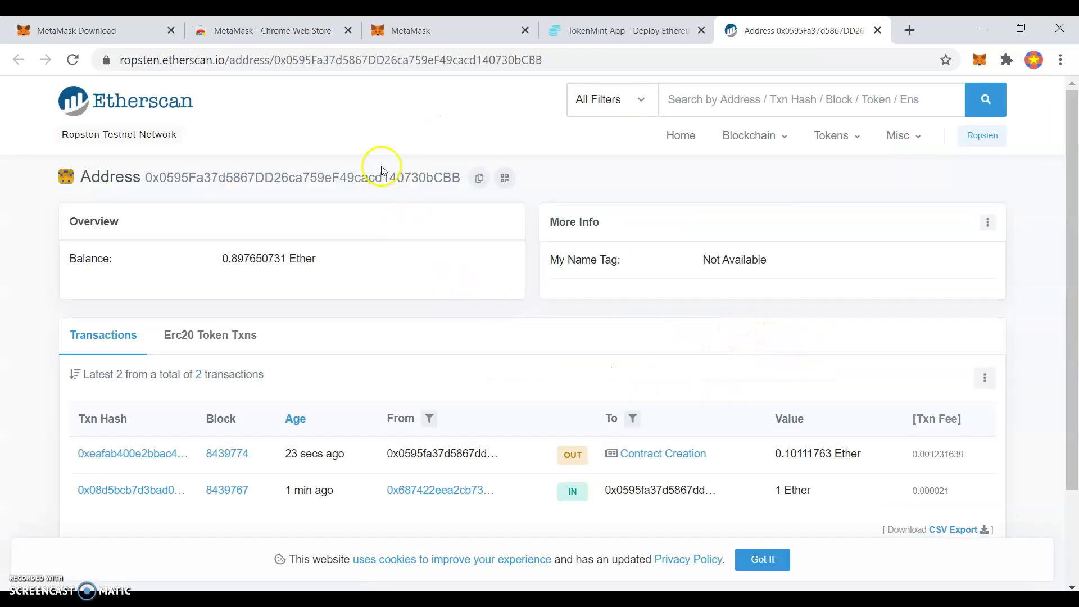
pyautogui.scroll(-2, 384, 192)
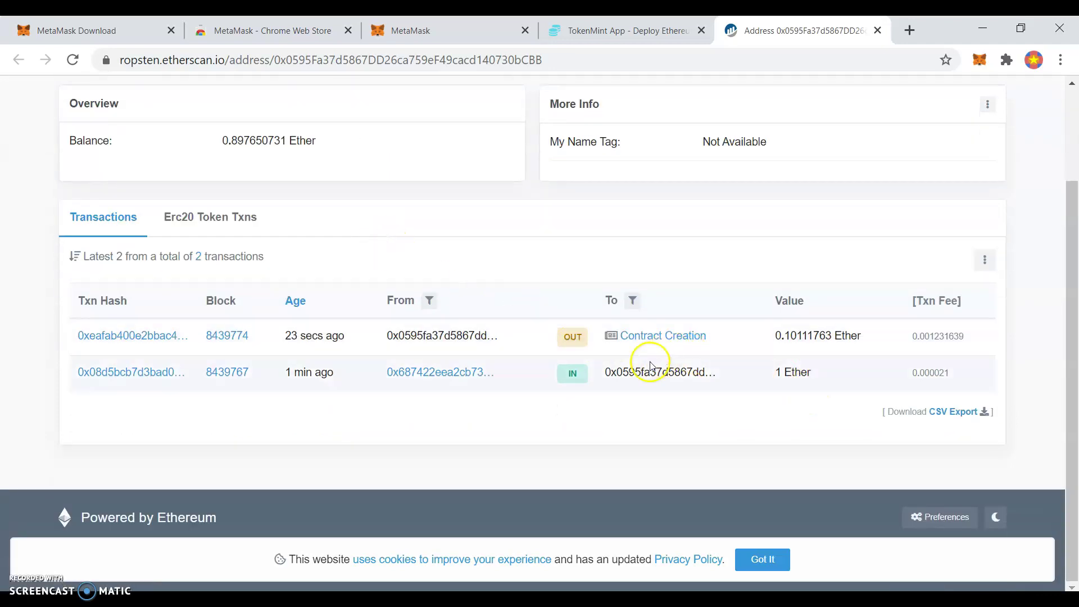
pyautogui.scroll(2, 416, 351)
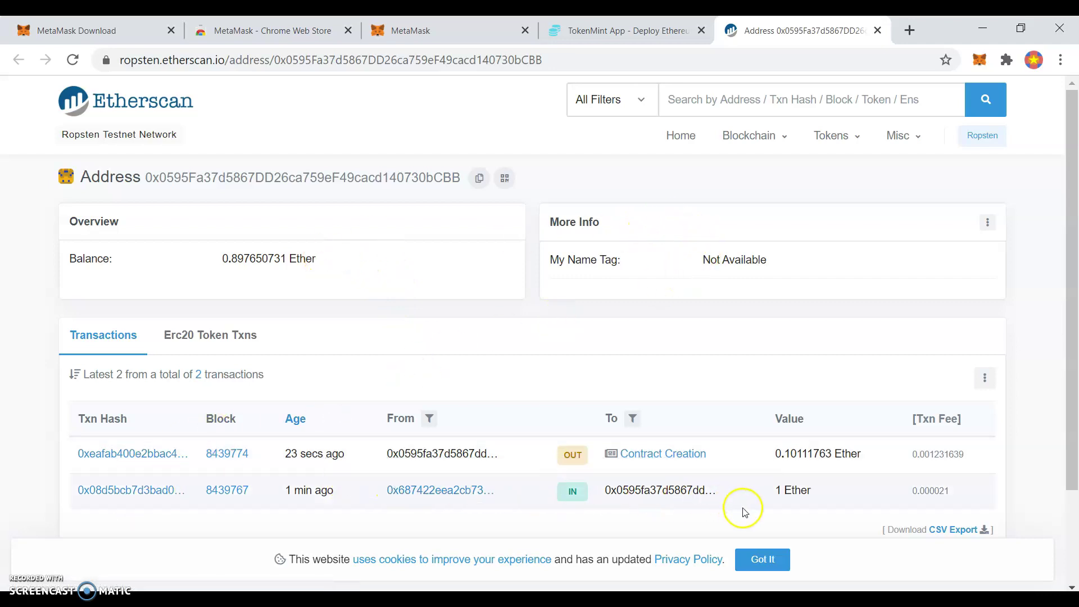
pyautogui.click(624, 30)
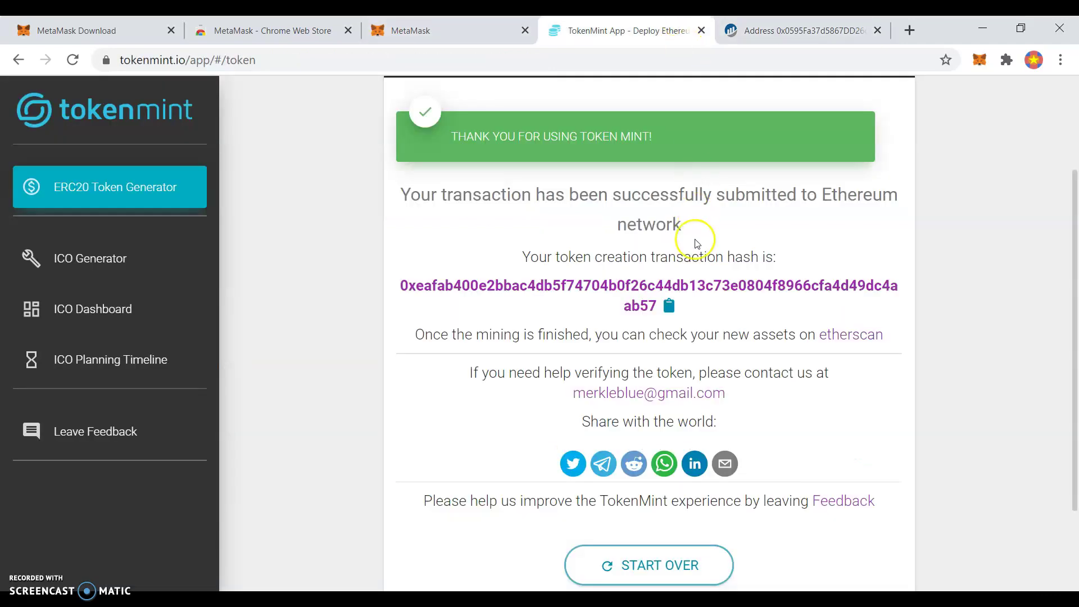
pyautogui.scroll(-3, 697, 247)
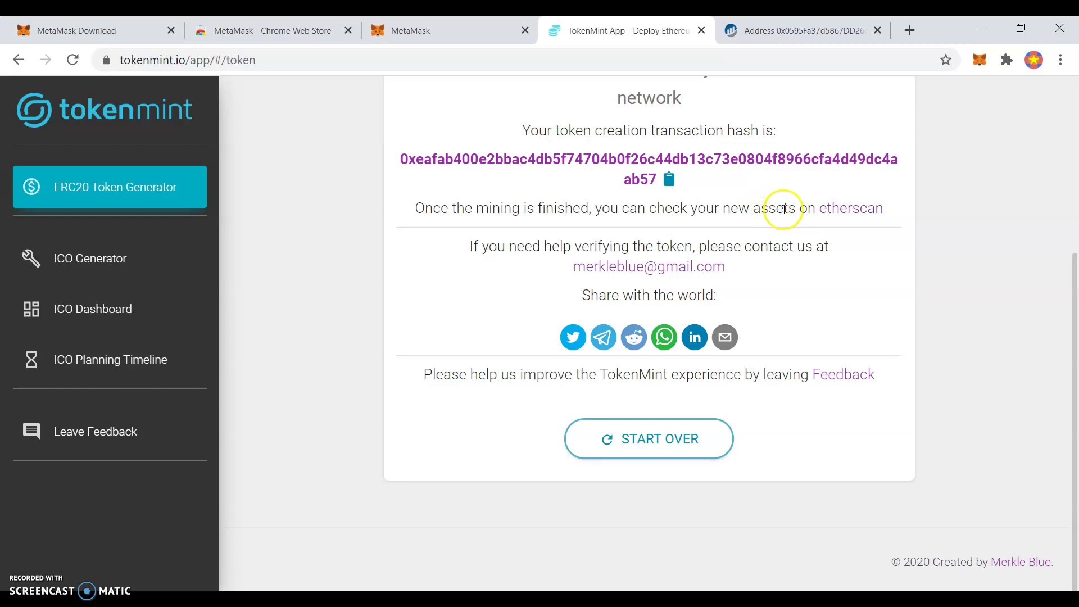
pyautogui.scroll(5, 783, 209)
pyautogui.hotkey('ctrl', 'Tab')
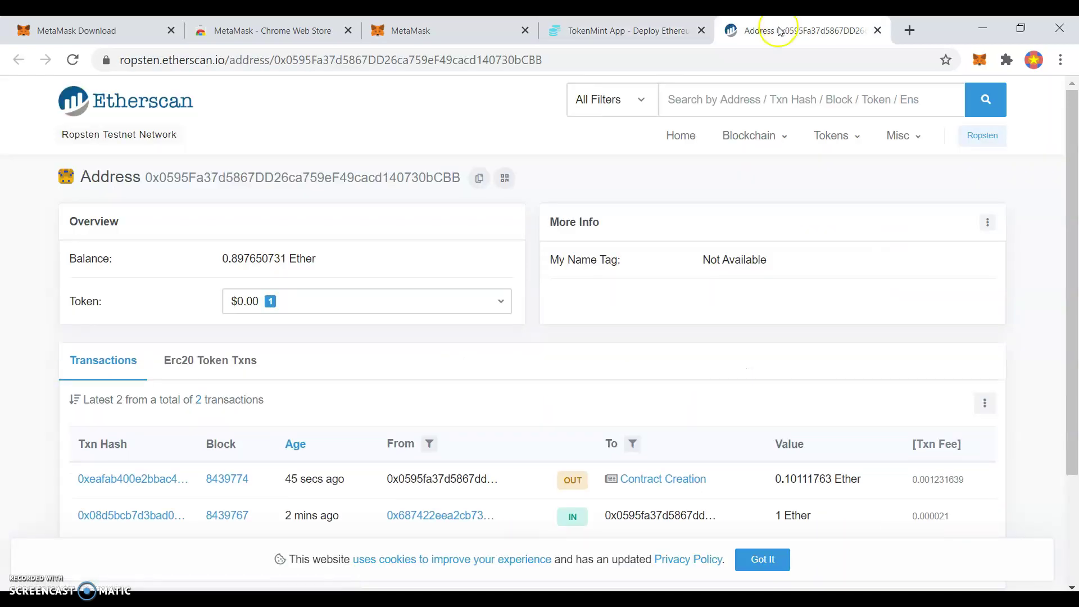
# List the account's ERC20 token transfers and copy the WST token's contract address
pyautogui.click(210, 367)
pyautogui.scroll(-2, 292, 362)
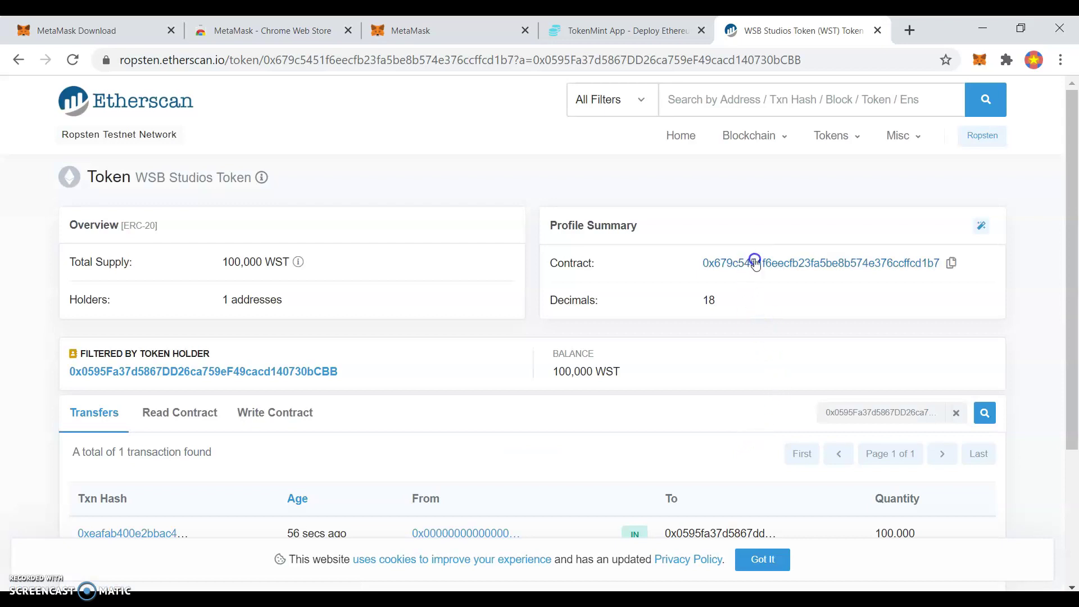
pyautogui.click(953, 264)
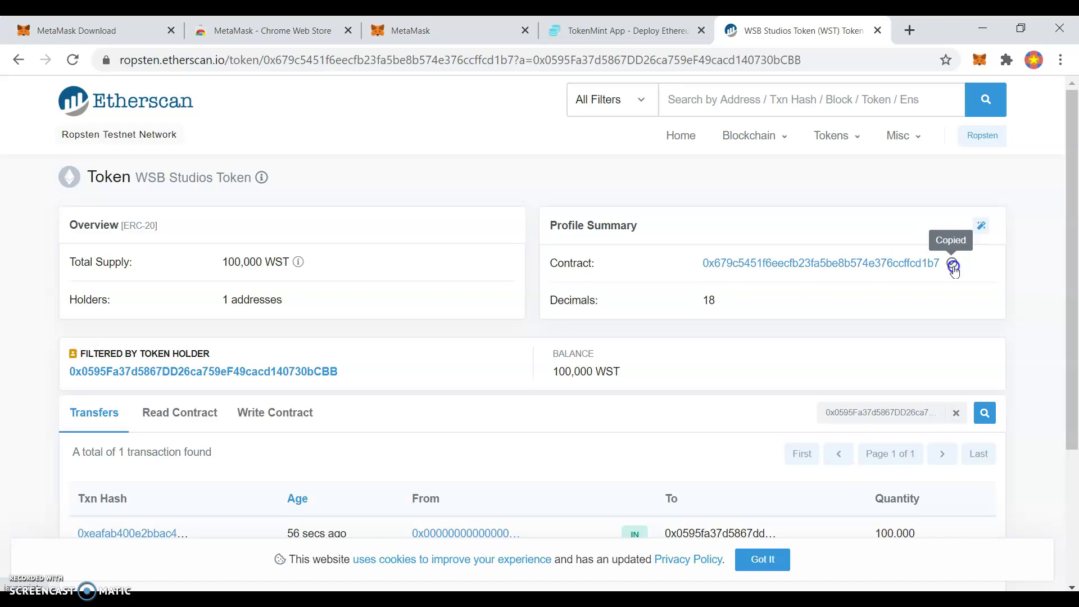
# Add a MetaMask custom token from the pasted WST contract address, reviewing its 100000 WST balance
pyautogui.click(975, 66)
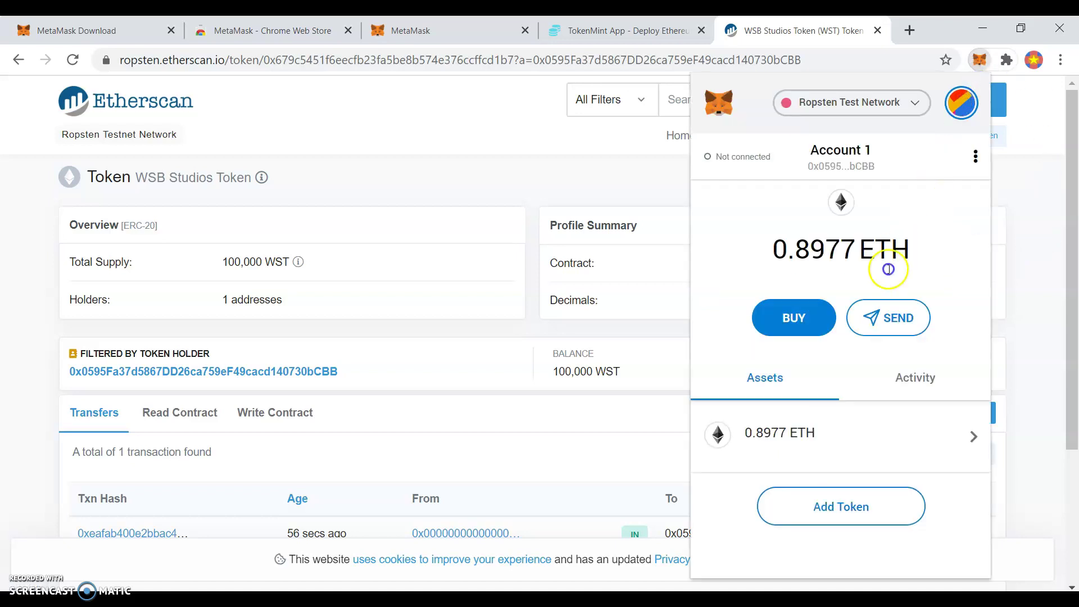
pyautogui.click(854, 518)
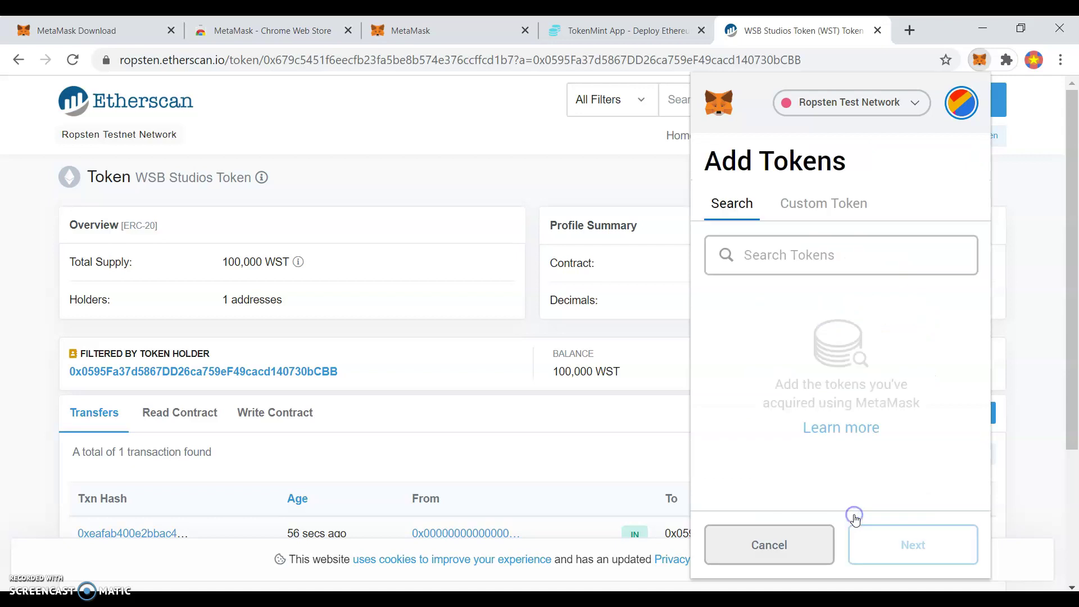
pyautogui.click(804, 209)
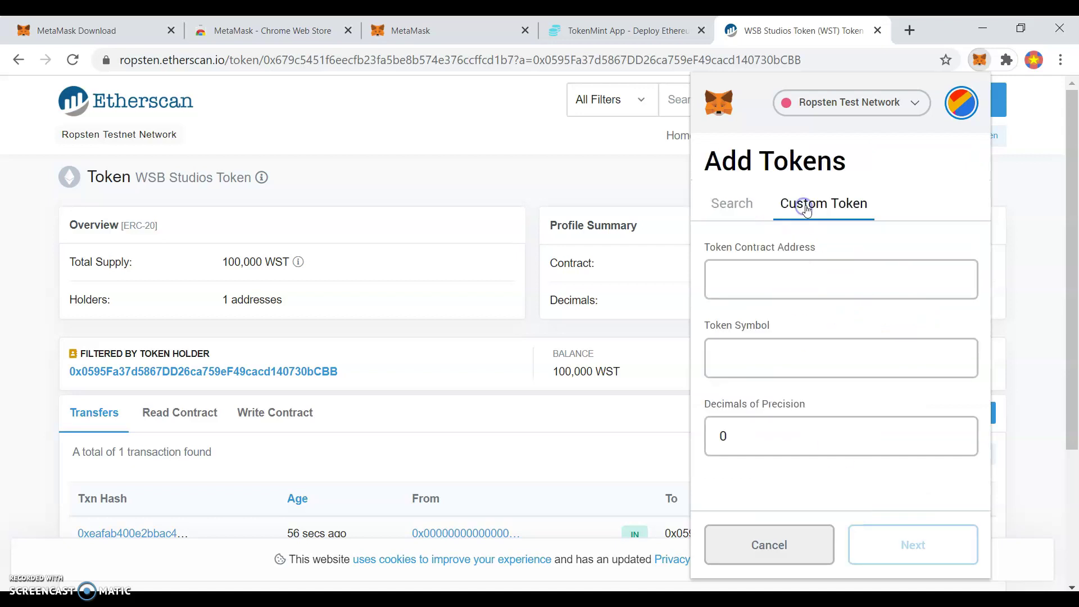
pyautogui.click(788, 283)
pyautogui.hotkey('ctrl', 'v')
pyautogui.click(800, 331)
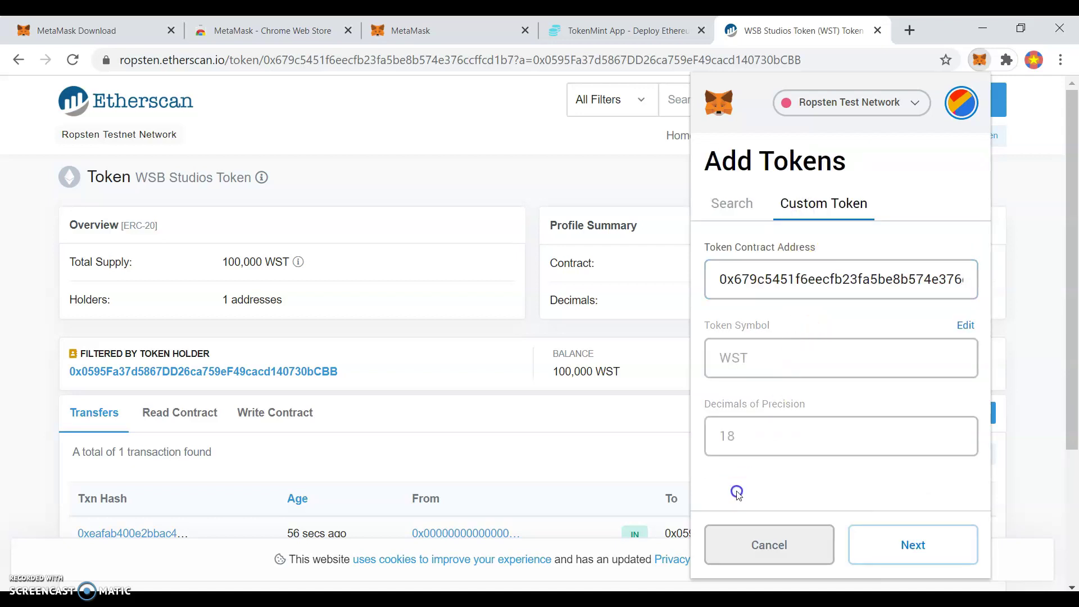
pyautogui.moveTo(702, 353); pyautogui.dragTo(820, 404)
pyautogui.click(775, 450)
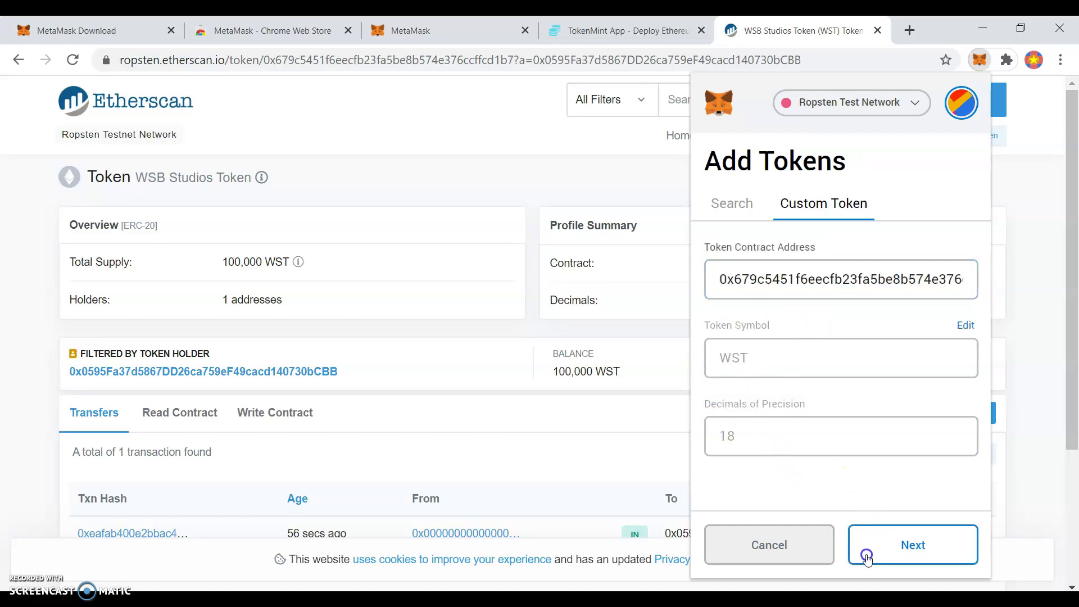
pyautogui.click(884, 539)
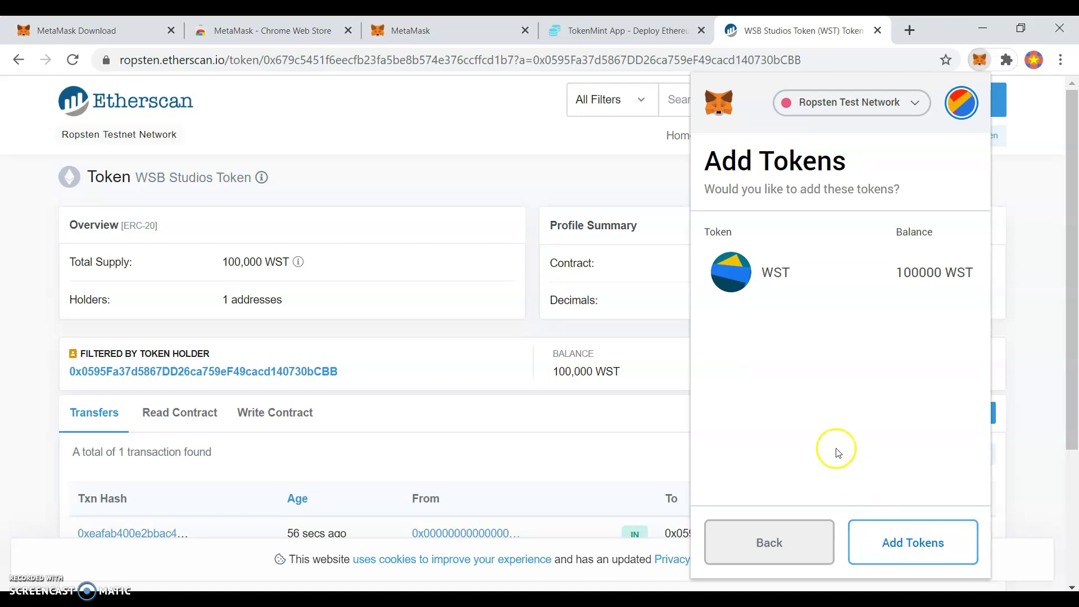
pyautogui.moveTo(895, 272); pyautogui.dragTo(974, 272)
pyautogui.click(973, 272)
# Add the WST token and return to the Account 1 overview
pyautogui.click(926, 536)
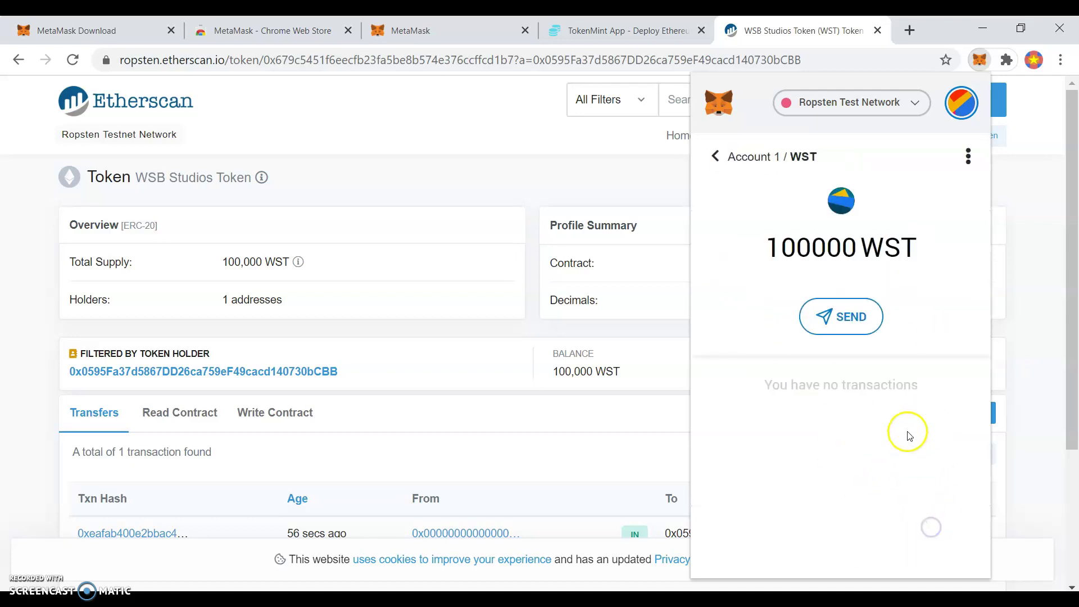
pyautogui.click(733, 159)
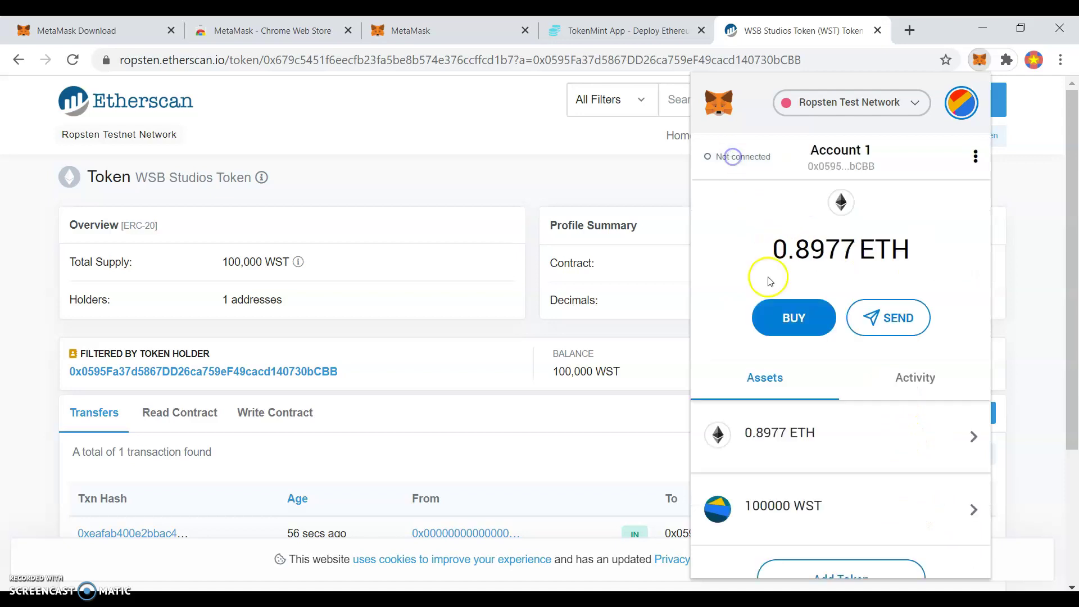
pyautogui.scroll(-1, 797, 494)
pyautogui.scroll(1, 795, 494)
pyautogui.scroll(-1, 875, 462)
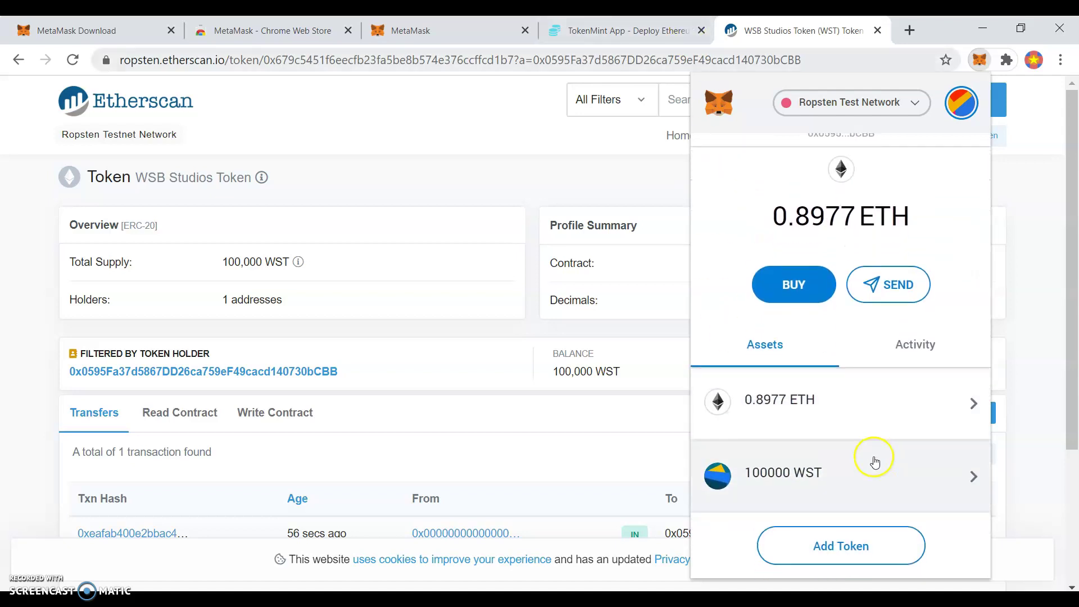
pyautogui.scroll(1, 863, 474)
# Open the WST asset, start a send, then cancel it and go back to Assets
pyautogui.click(835, 496)
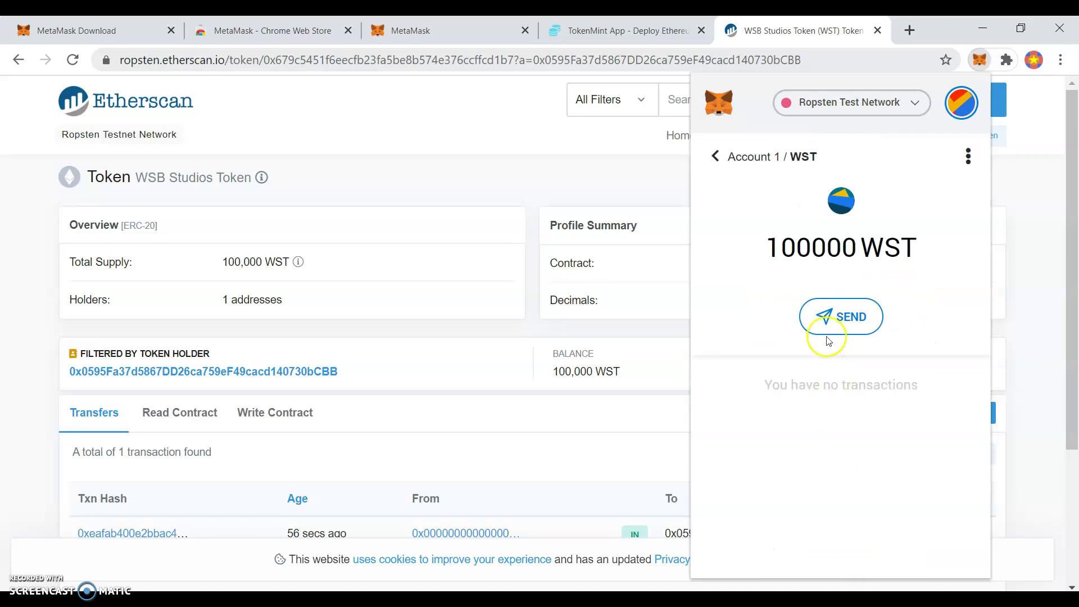
pyautogui.click(855, 332)
pyautogui.click(807, 187)
pyautogui.click(950, 156)
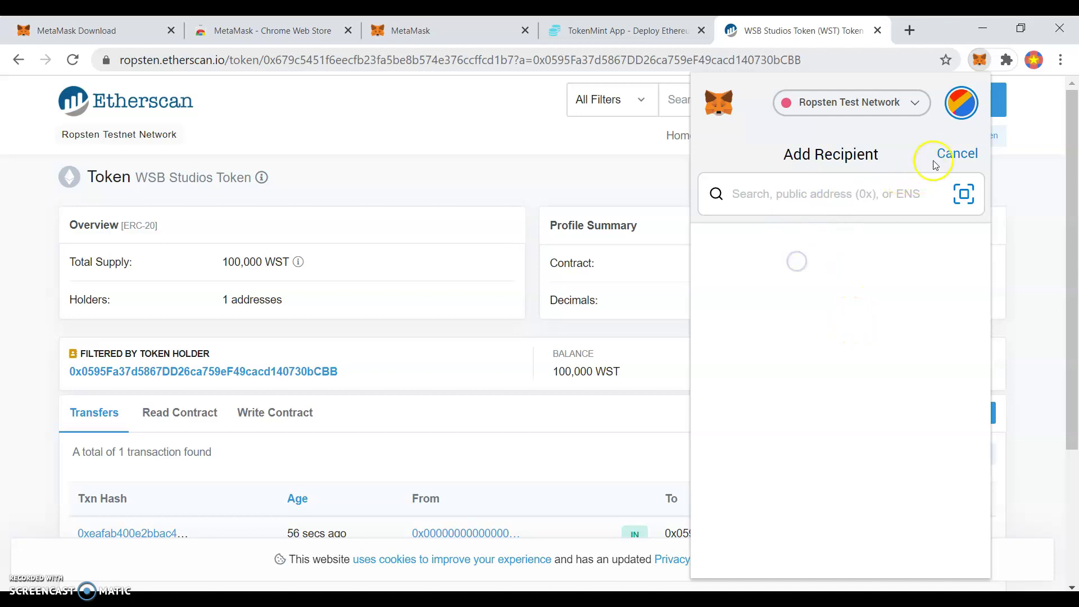
pyautogui.click(703, 159)
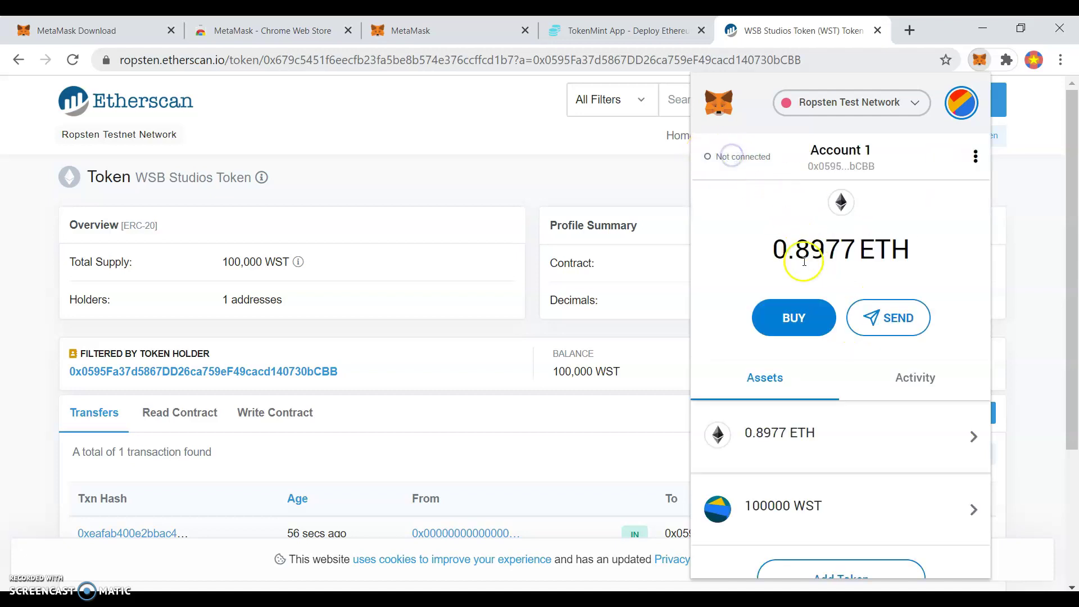
pyautogui.scroll(-1, 776, 430)
# Copy the WST token's contract address from the Etherscan token page
pyautogui.scroll(-1, 583, 421)
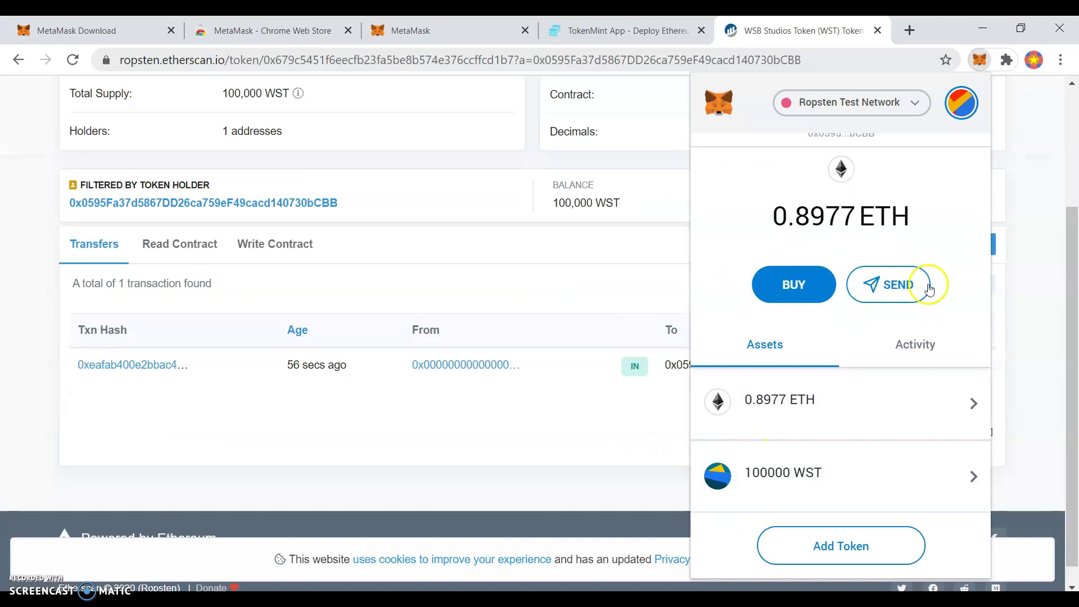
pyautogui.click(1028, 290)
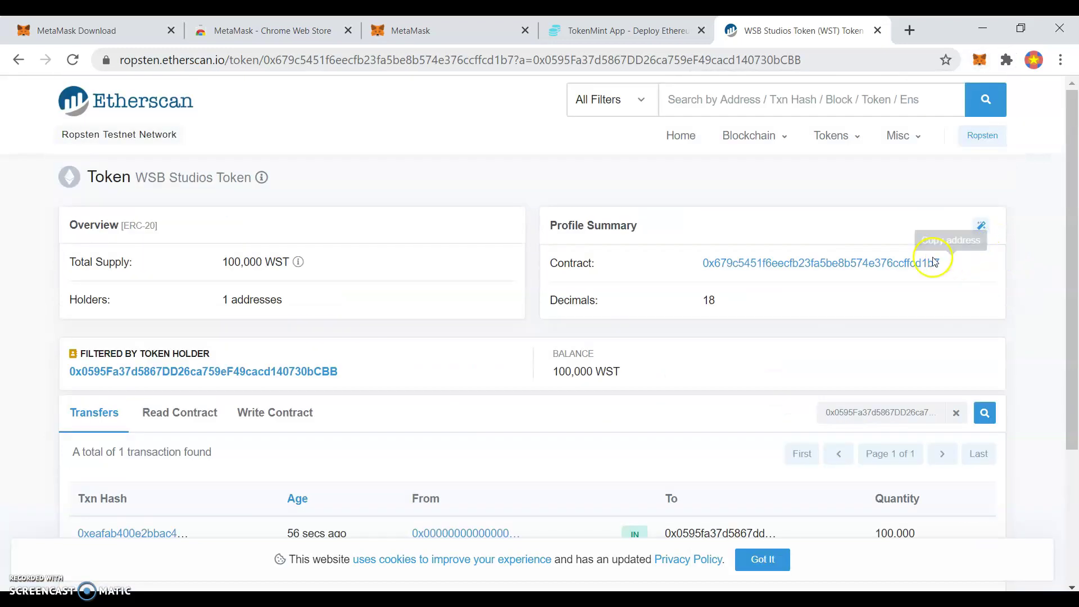
pyautogui.moveTo(701, 262); pyautogui.dragTo(962, 261)
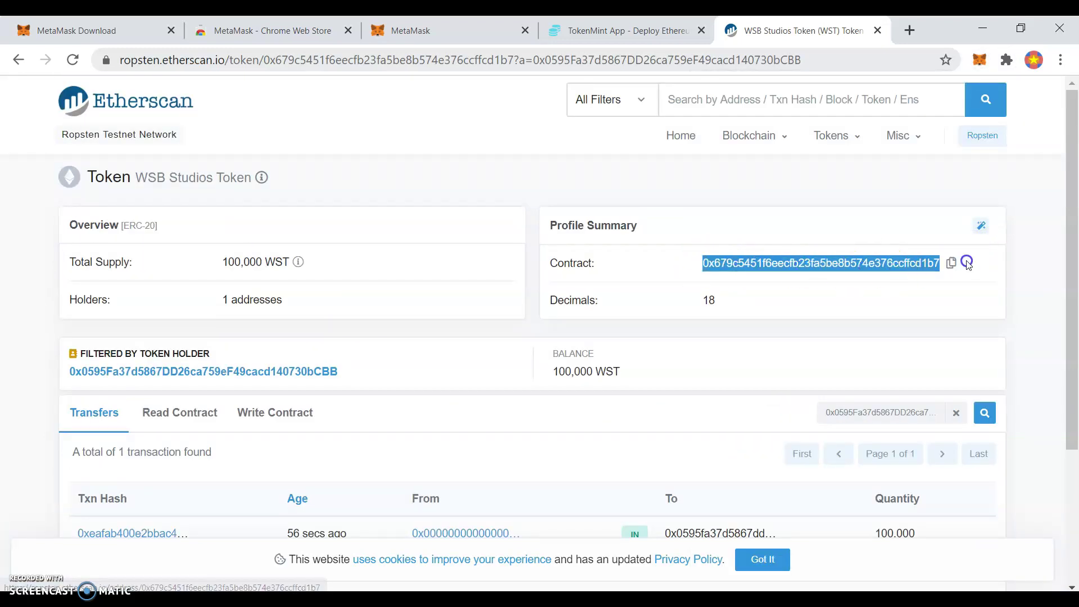
pyautogui.click(976, 261)
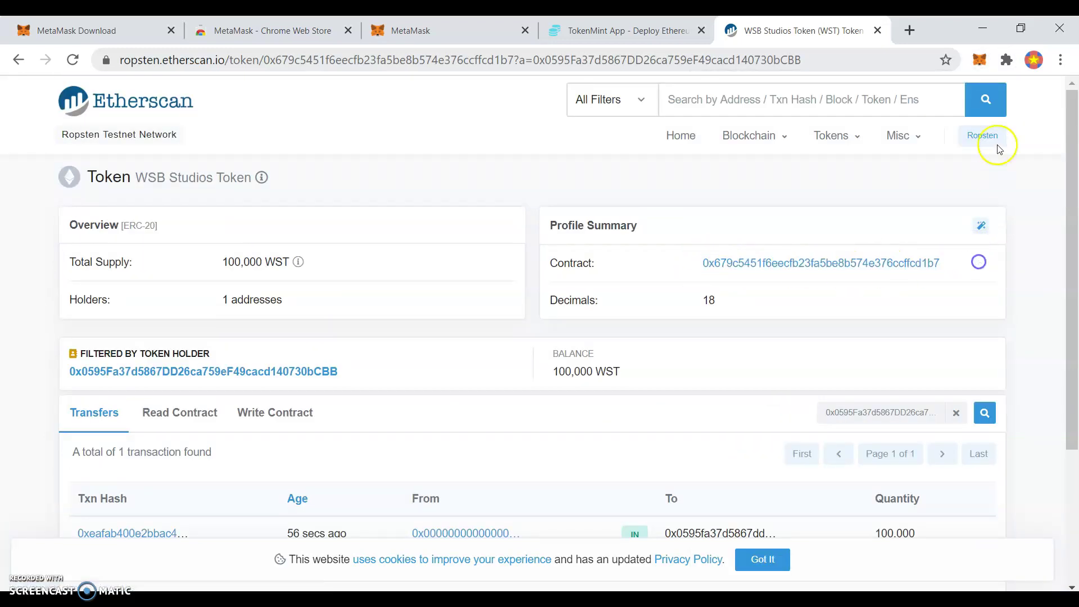
# Paste the WST contract address into MetaMask's Custom Token form
pyautogui.click(987, 73)
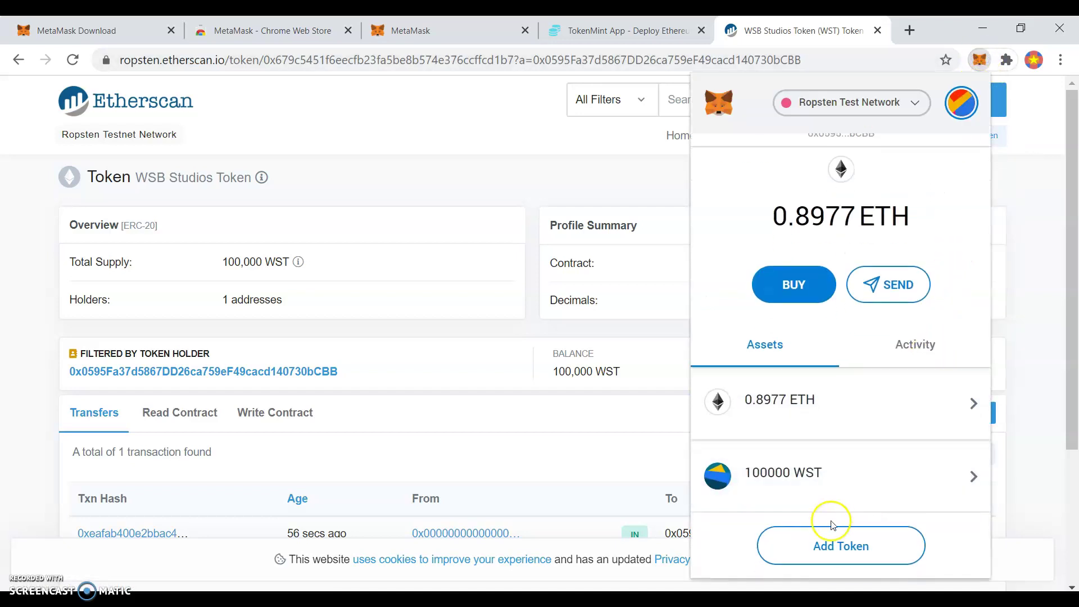
pyautogui.click(832, 524)
pyautogui.click(815, 205)
pyautogui.click(799, 272)
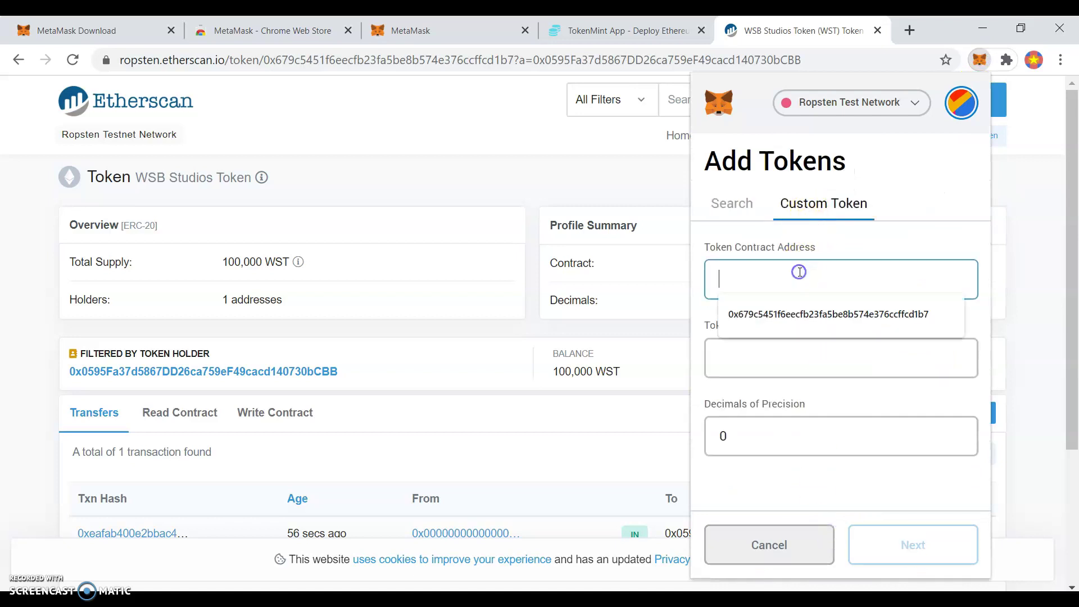
pyautogui.click(809, 314)
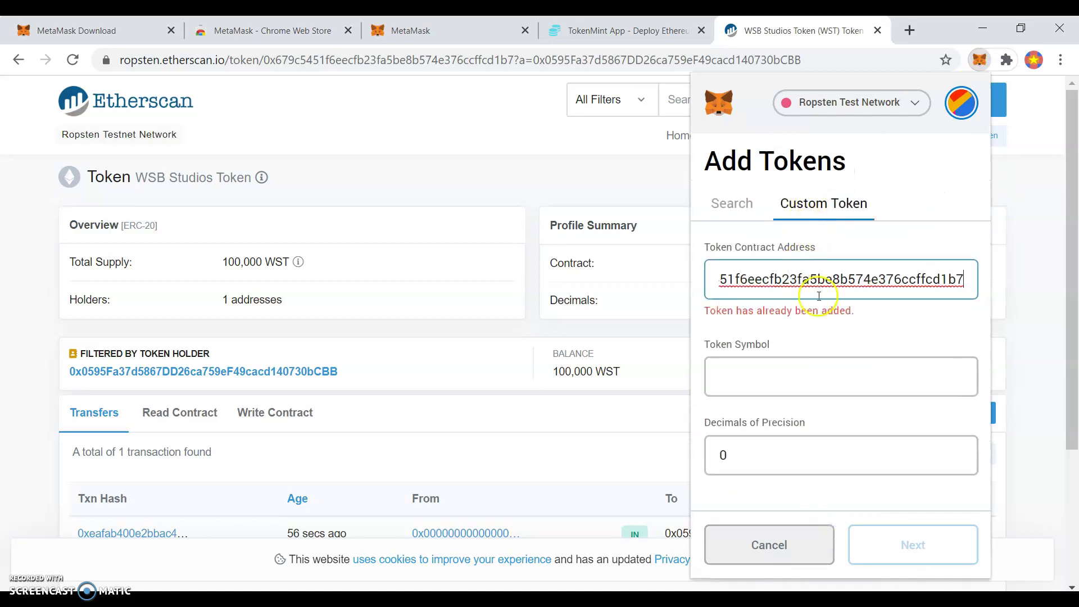
# Delete the already-added contract address from the form, keeping Ropsten Test Network selected
pyautogui.click(727, 279)
pyautogui.moveTo(722, 279); pyautogui.dragTo(976, 299)
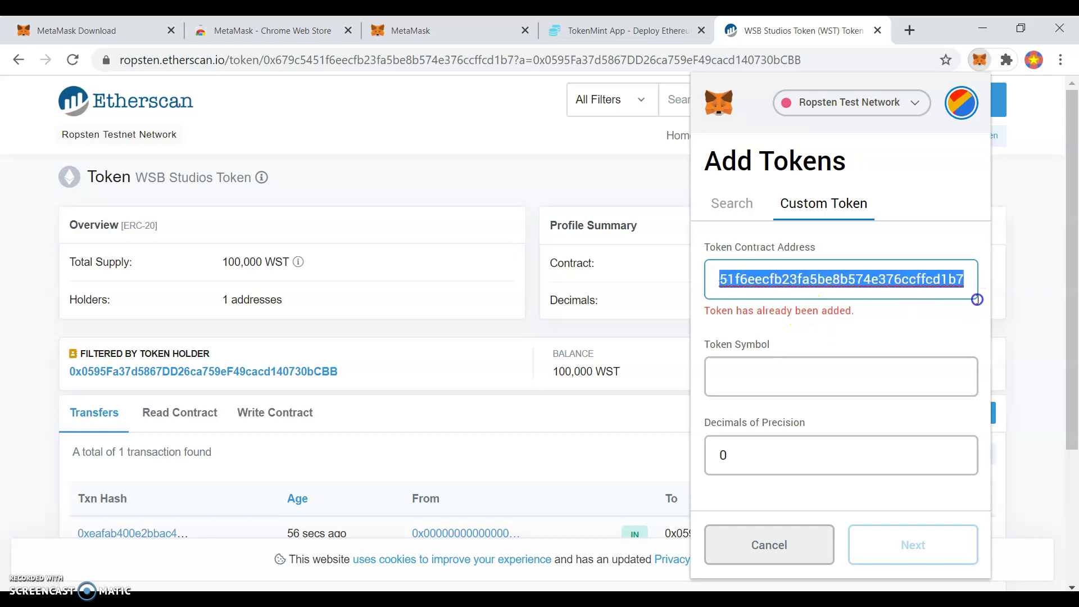
pyautogui.press('BackSpace')
pyautogui.press('BackSpace')
pyautogui.press('BackSpace')
pyautogui.press('BackSpace')
pyautogui.press('BackSpace')
pyautogui.press('BackSpace')
pyautogui.press('BackSpace')
pyautogui.press('BackSpace')
pyautogui.press('BackSpace')
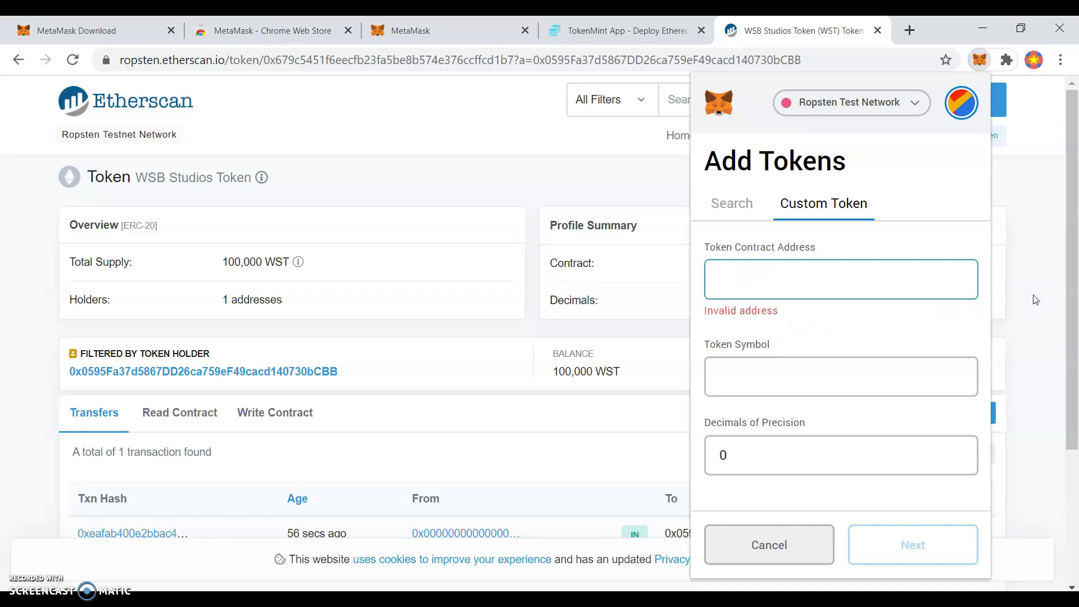
pyautogui.click(854, 228)
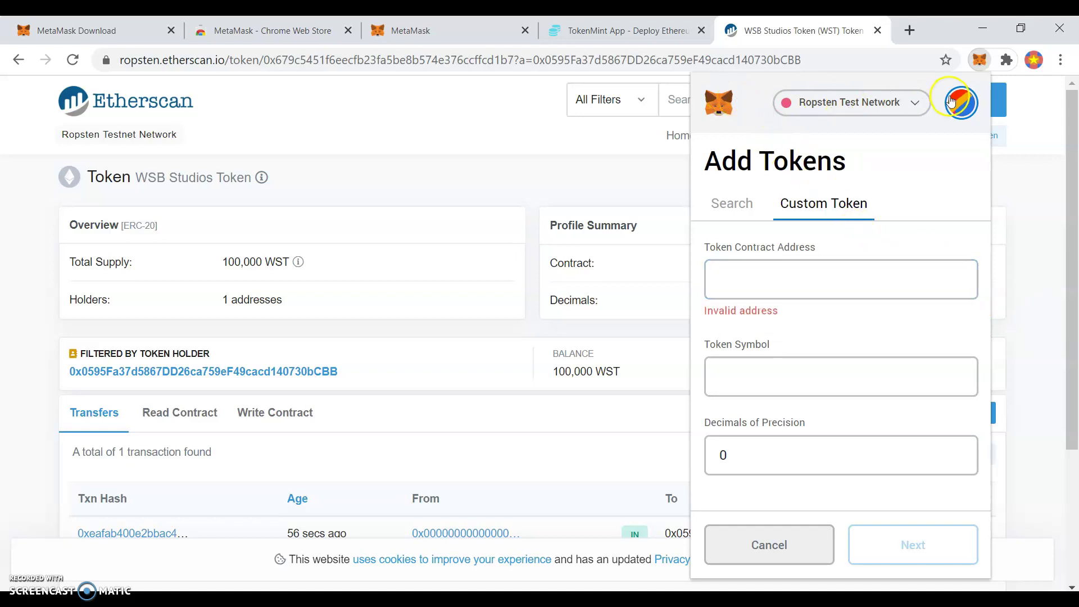
pyautogui.click(898, 106)
pyautogui.click(856, 256)
# Cancel adding the custom token, then start and cancel a WST send
pyautogui.click(820, 547)
pyautogui.scroll(-1, 837, 427)
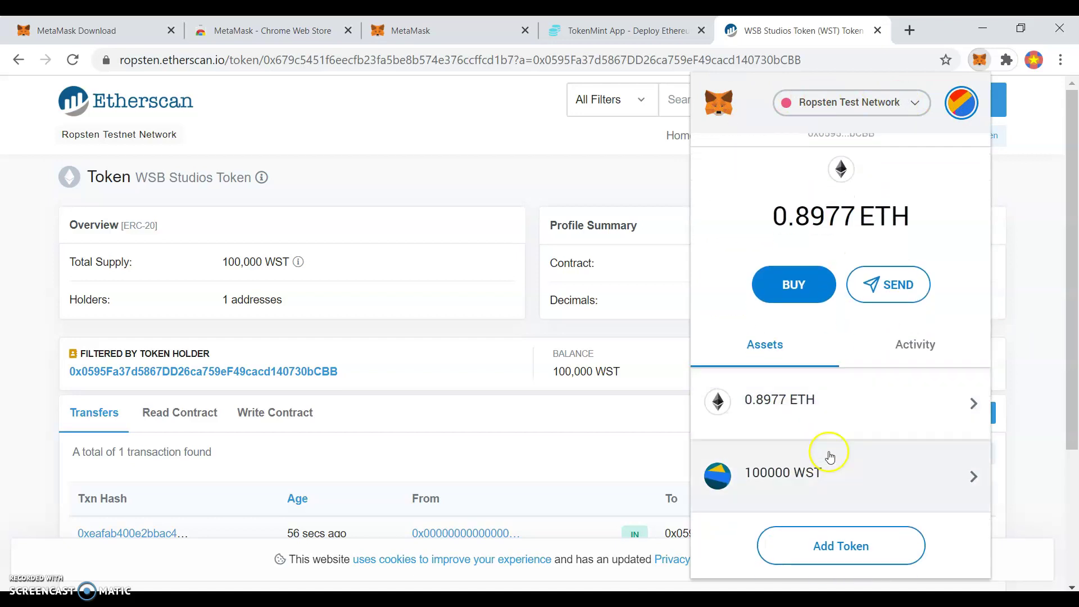
pyautogui.click(814, 471)
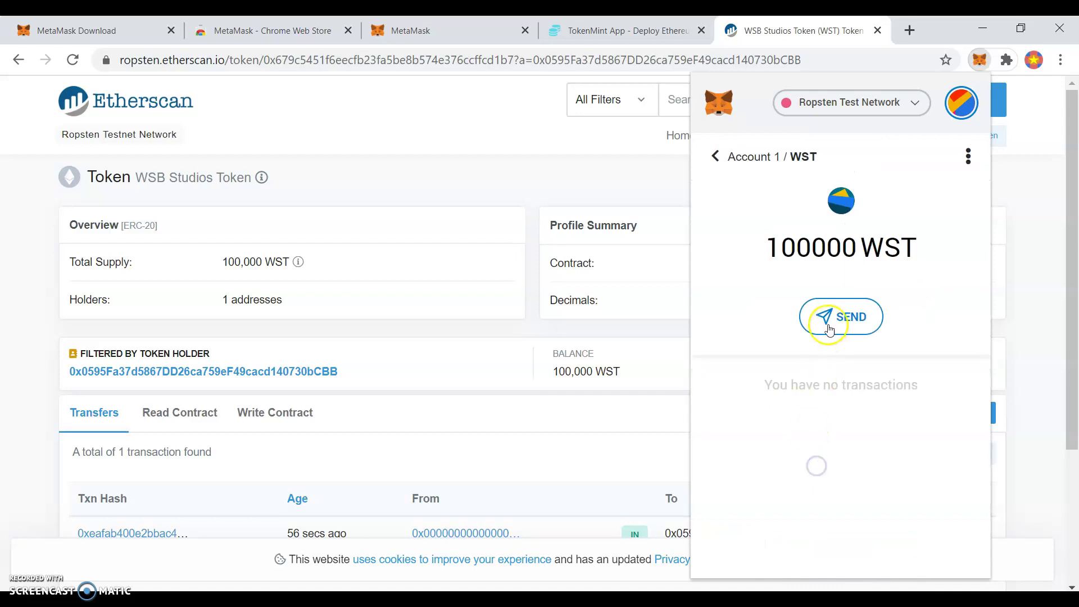
pyautogui.click(832, 320)
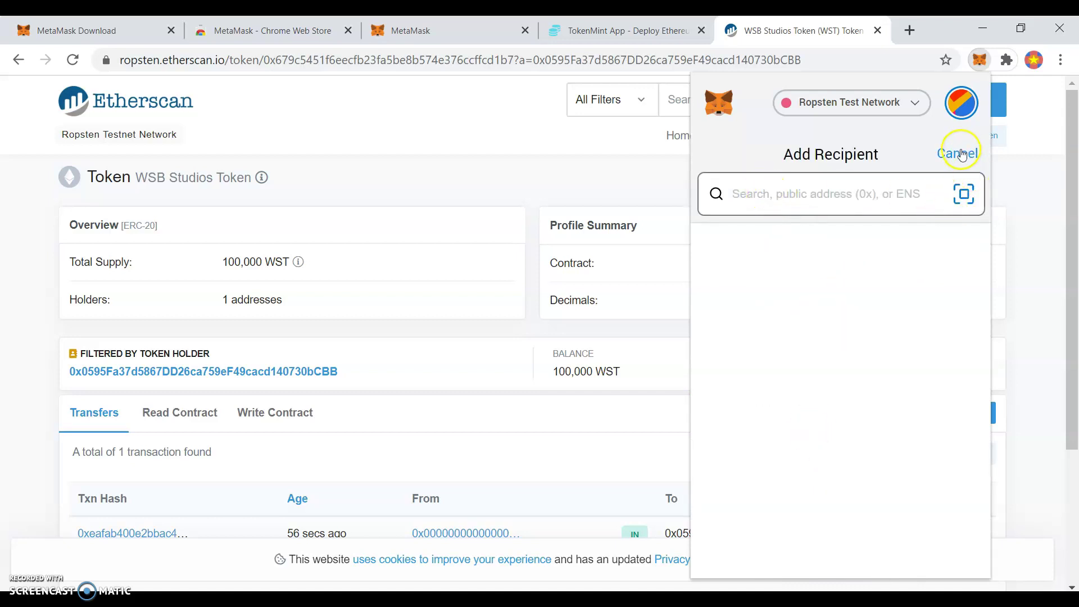
pyautogui.click(946, 160)
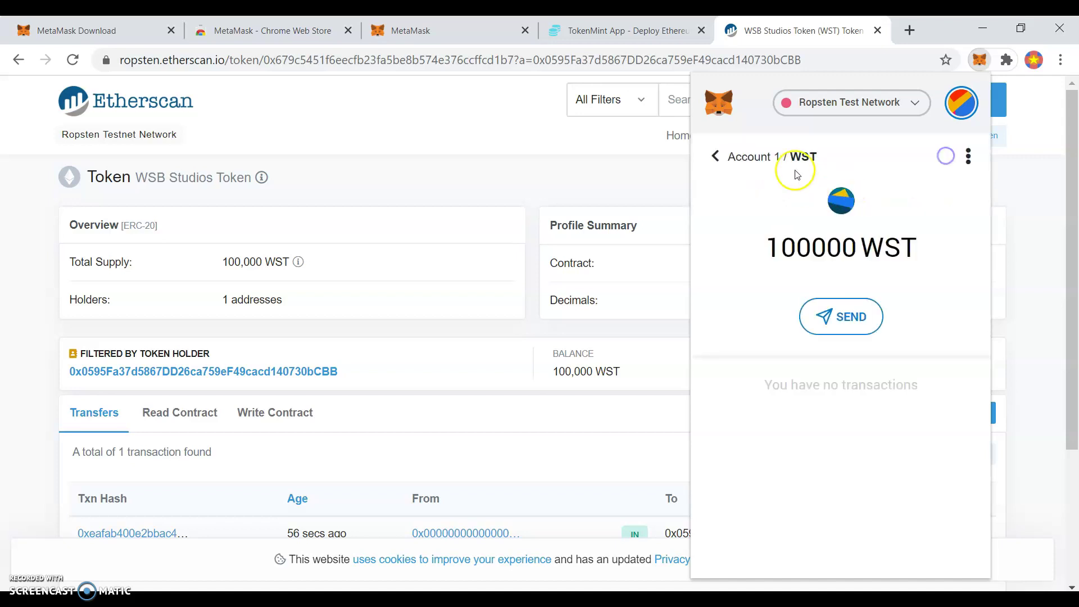
pyautogui.click(747, 156)
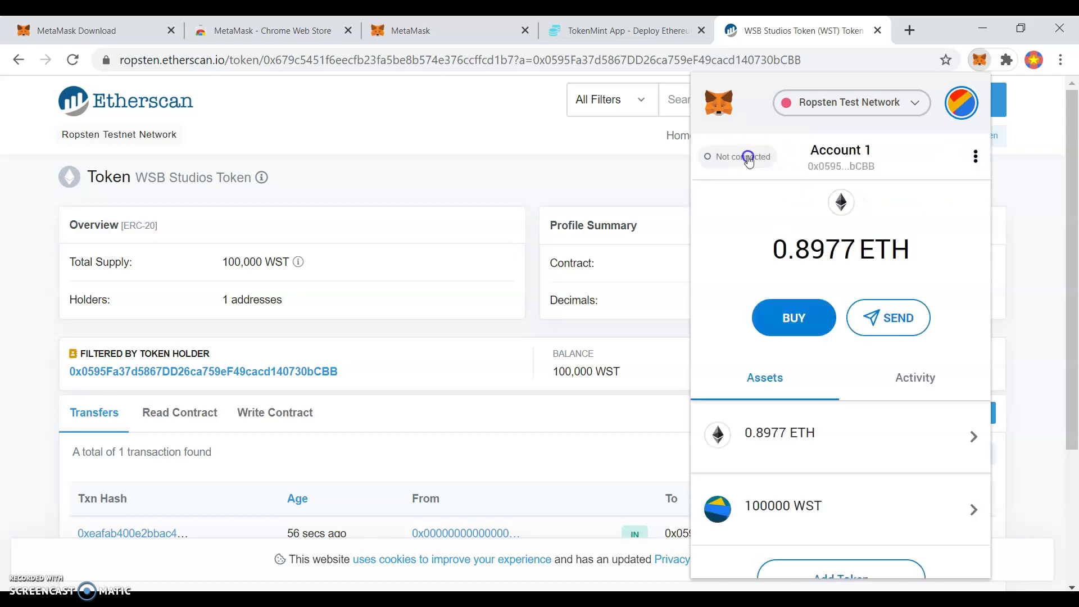
# Try sending WST to the account's own copied address, then cancel the send
pyautogui.click(854, 167)
pyautogui.click(902, 507)
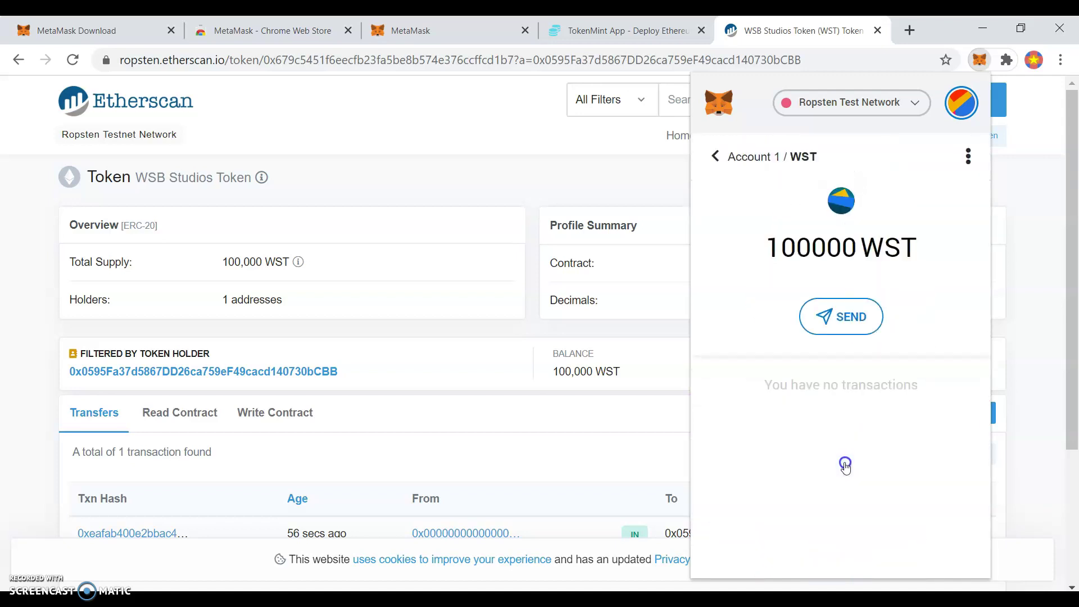
pyautogui.click(837, 329)
pyautogui.hotkey('ctrl', 'v')
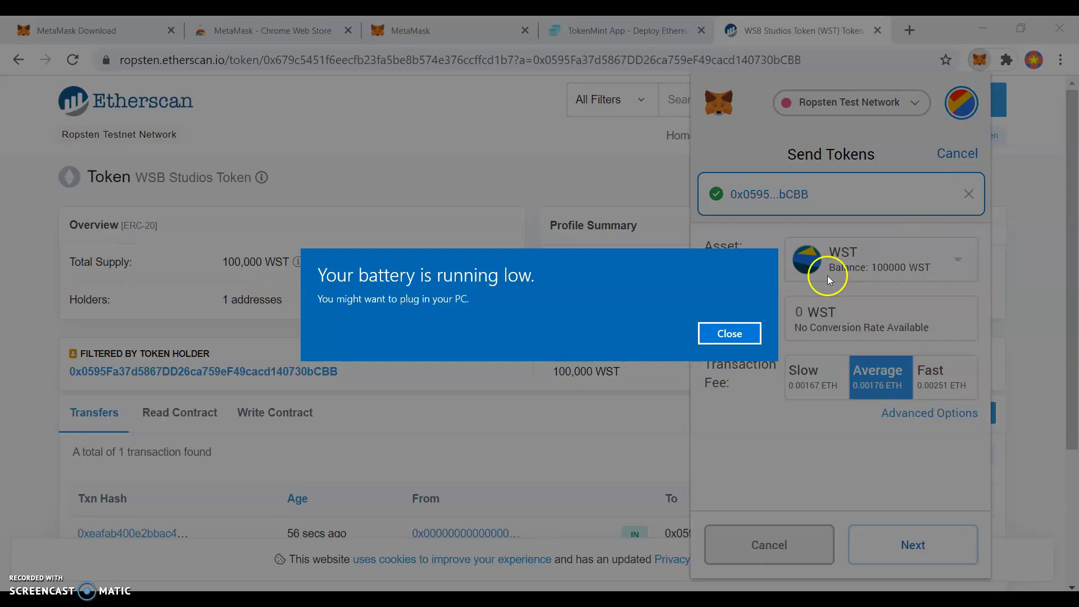
pyautogui.click(748, 331)
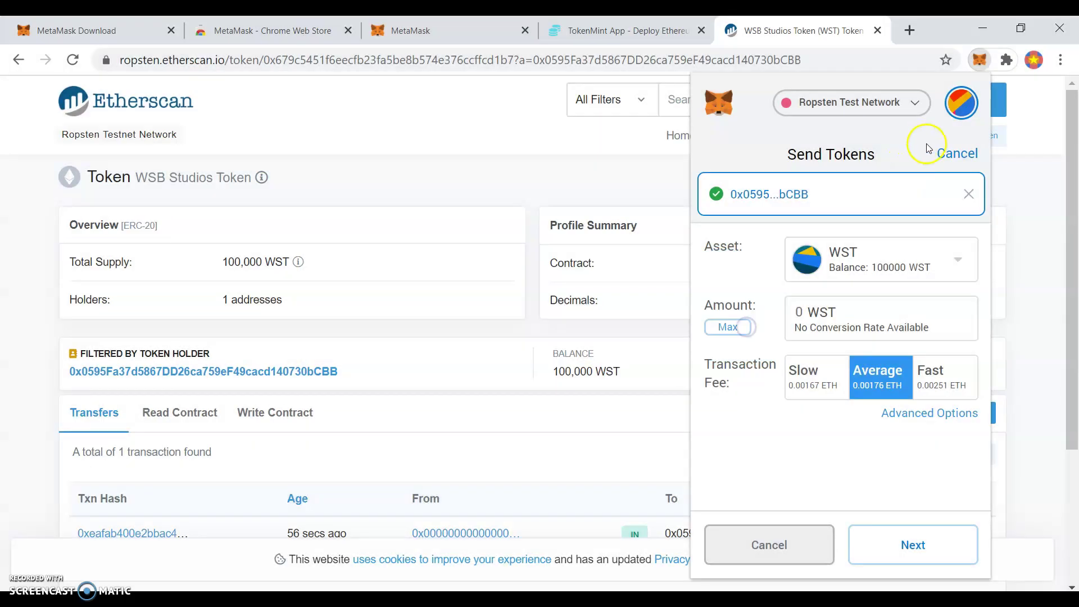
pyautogui.click(956, 155)
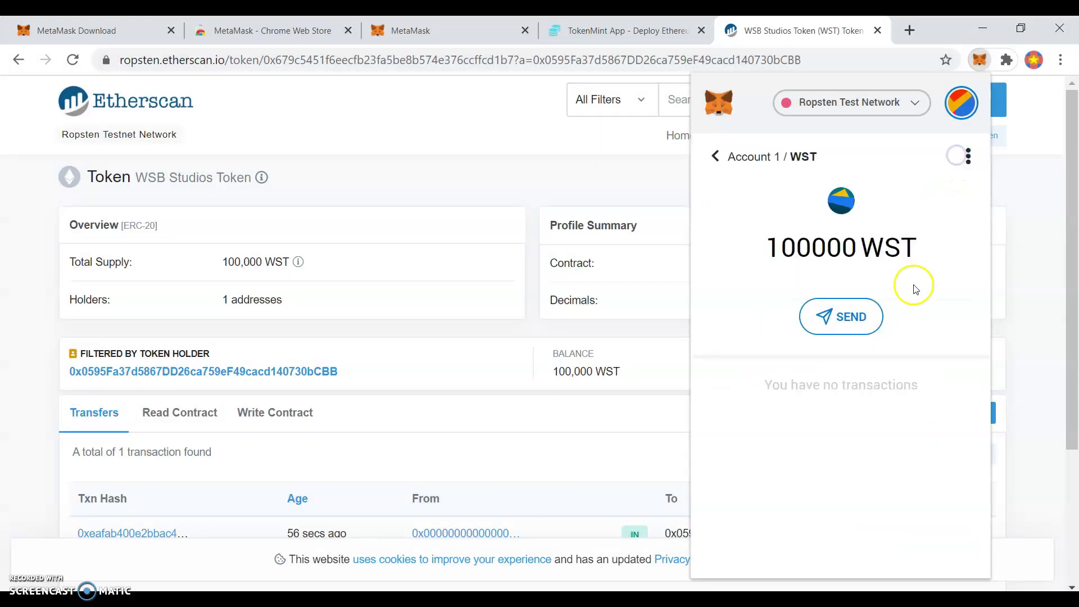
pyautogui.click(730, 151)
# Close the MetaMask wallet and return to the WSB Studios Token page on Etherscan
pyautogui.scroll(-1, 852, 489)
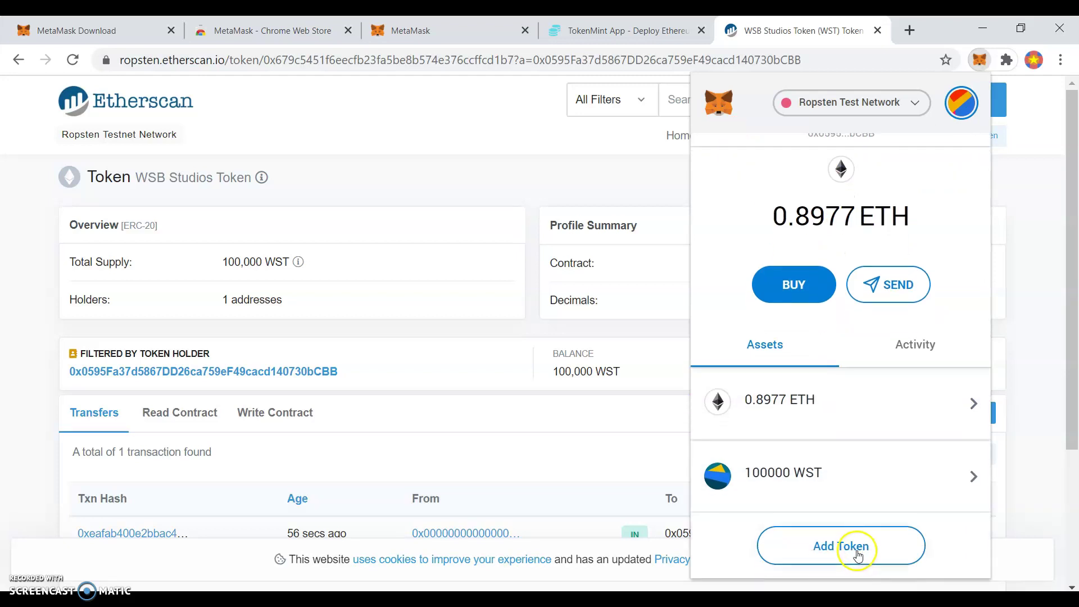
pyautogui.click(617, 271)
pyautogui.moveTo(702, 263); pyautogui.dragTo(959, 281)
pyautogui.click(965, 311)
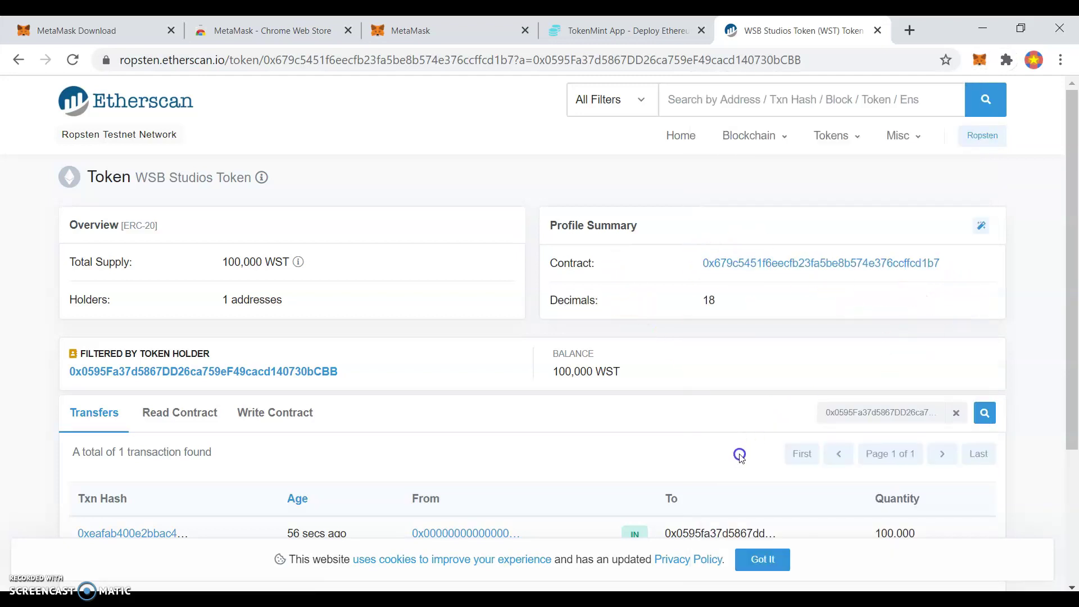
pyautogui.scroll(-3, 730, 471)
pyautogui.scroll(3, 728, 484)
# Open a new Chrome tab and type an e-mail address into the omnibox
pyautogui.moveTo(878, 251)
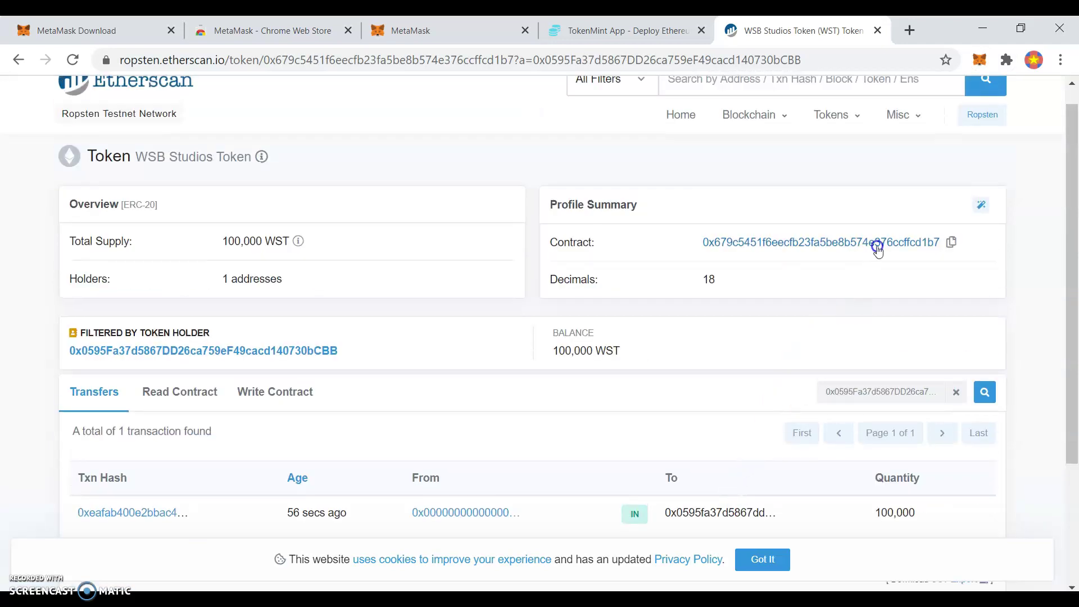
pyautogui.click(910, 28)
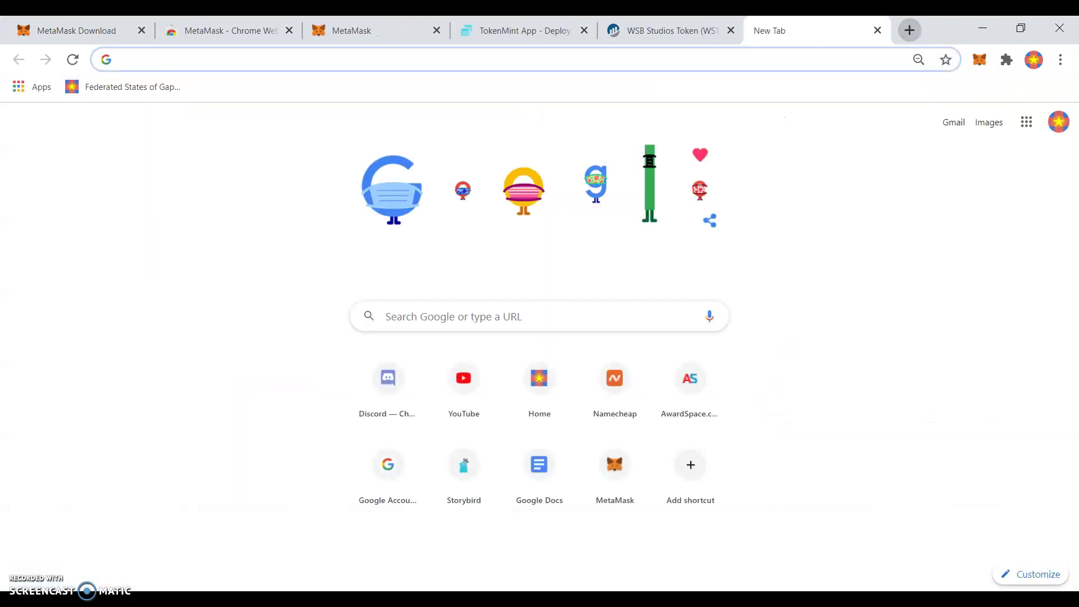
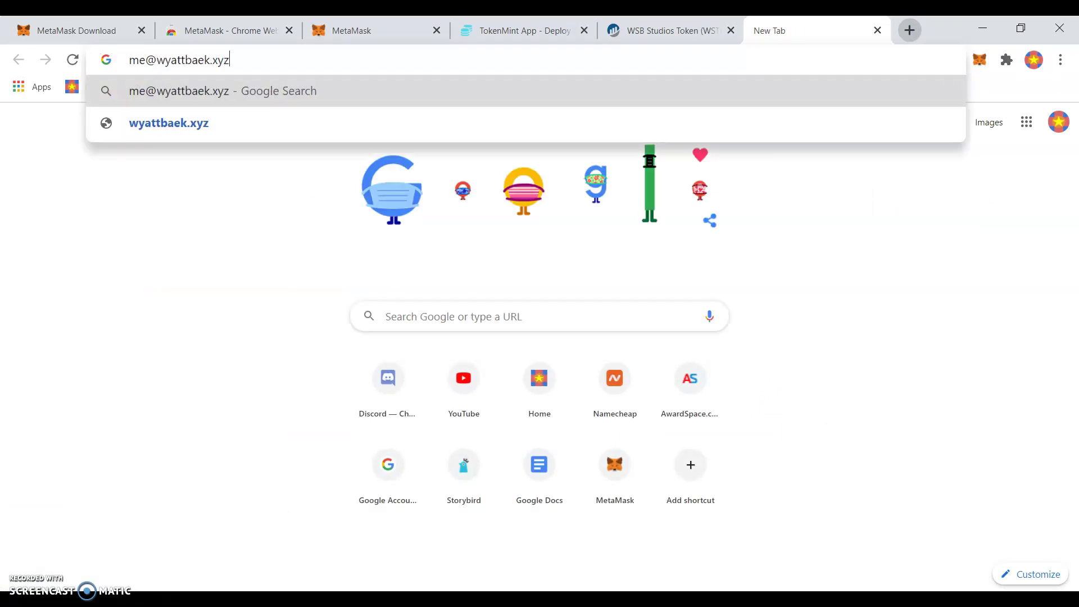